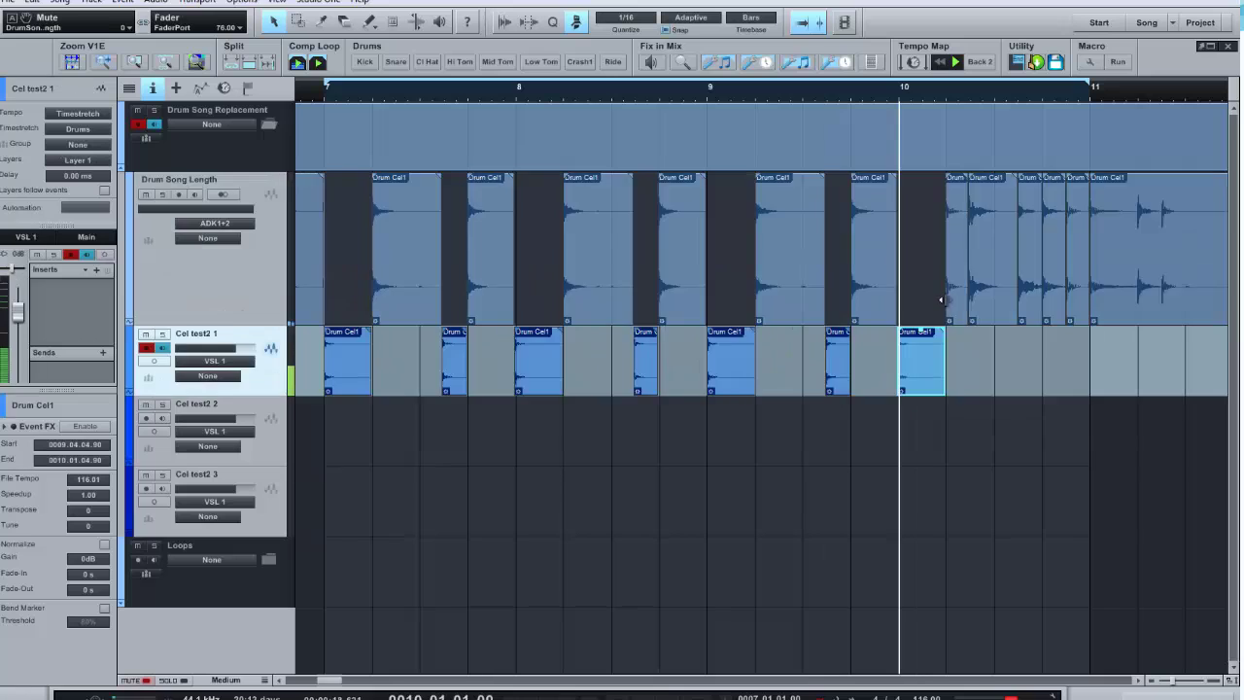
Move the sliced hits on the Drum Song Length track in bars 7 to 9 onto the Cel test2 2 track.
click(398, 289)
drag(491, 253, 492, 409)
drag(588, 253, 589, 410)
drag(677, 253, 677, 407)
drag(788, 253, 787, 408)
drag(864, 287, 868, 408)
Sort the bar 10 slices onto the Cel test2 tracks, moving the slice at the bar's start to Cel test2 3.
drag(979, 308, 982, 413)
drag(1060, 299, 1054, 413)
drag(919, 292, 918, 490)
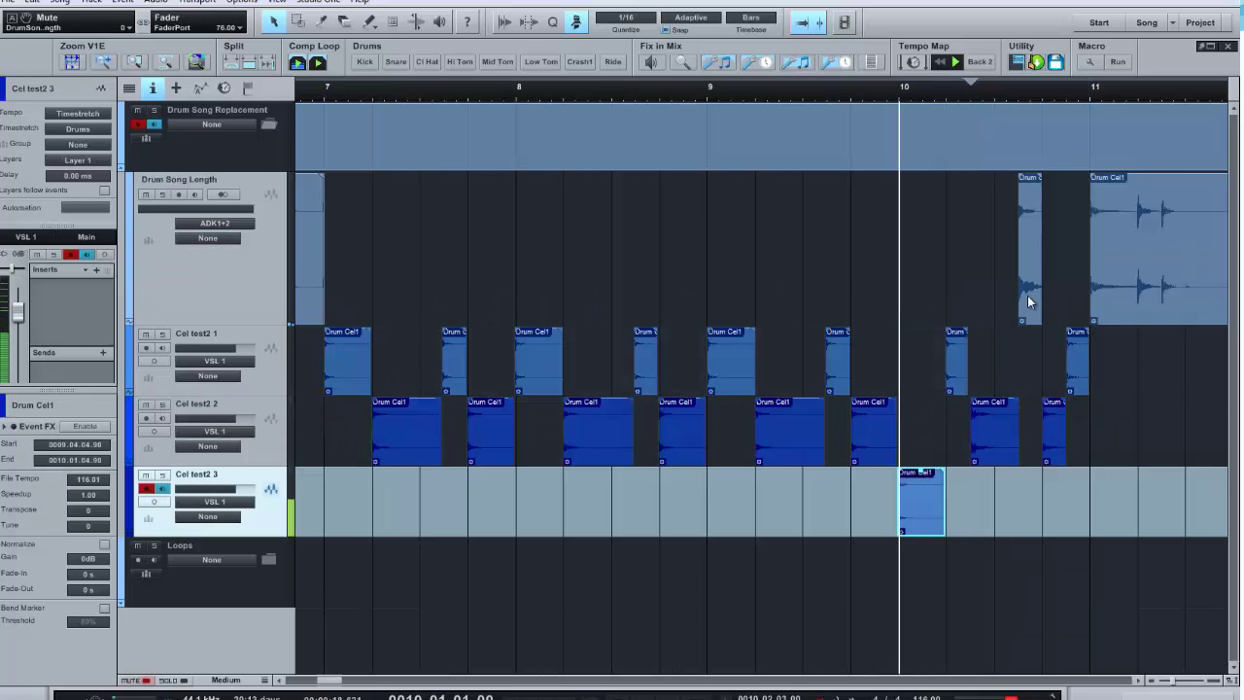
drag(1030, 292, 1033, 513)
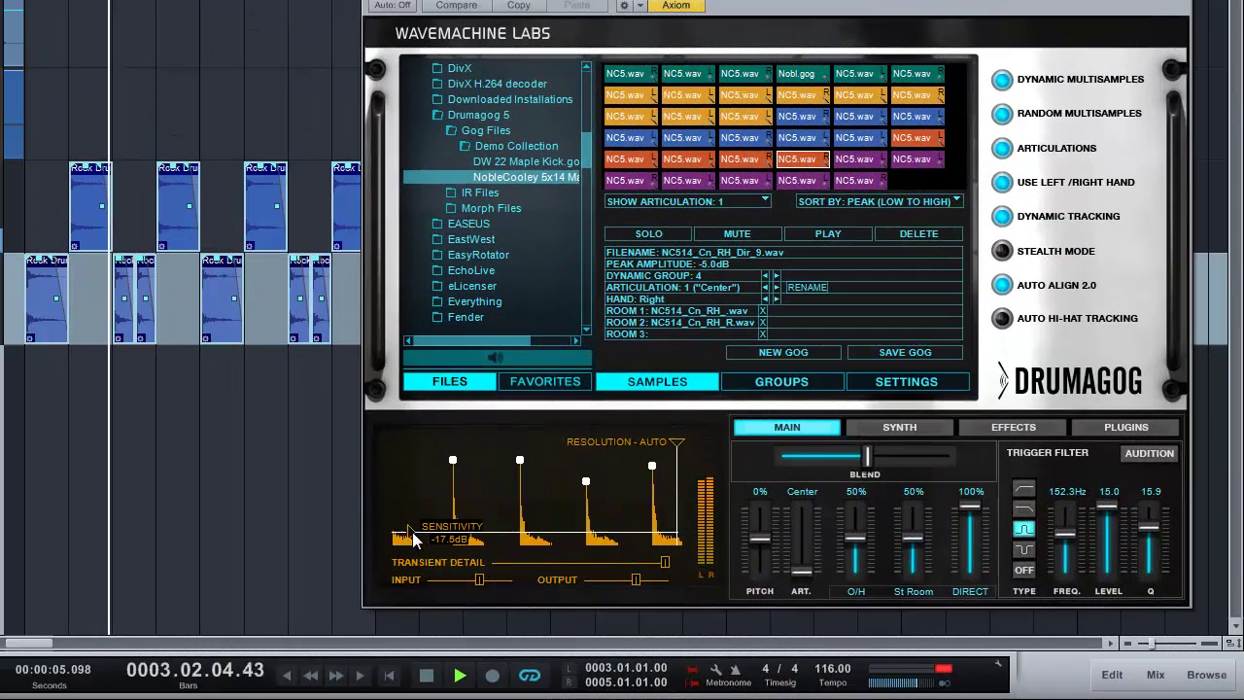
Set Drumagog's trigger sensitivity to -12.9 dB and adjust its resolution marker.
drag(412, 532, 413, 534)
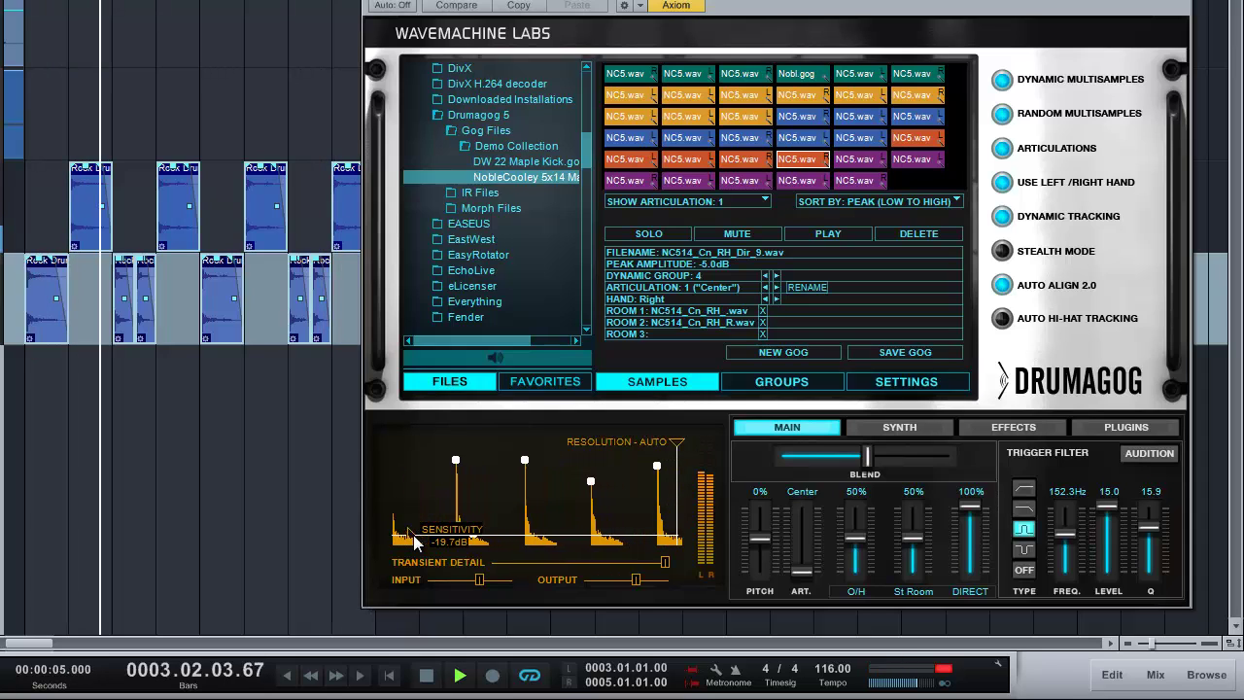
drag(413, 535, 416, 520)
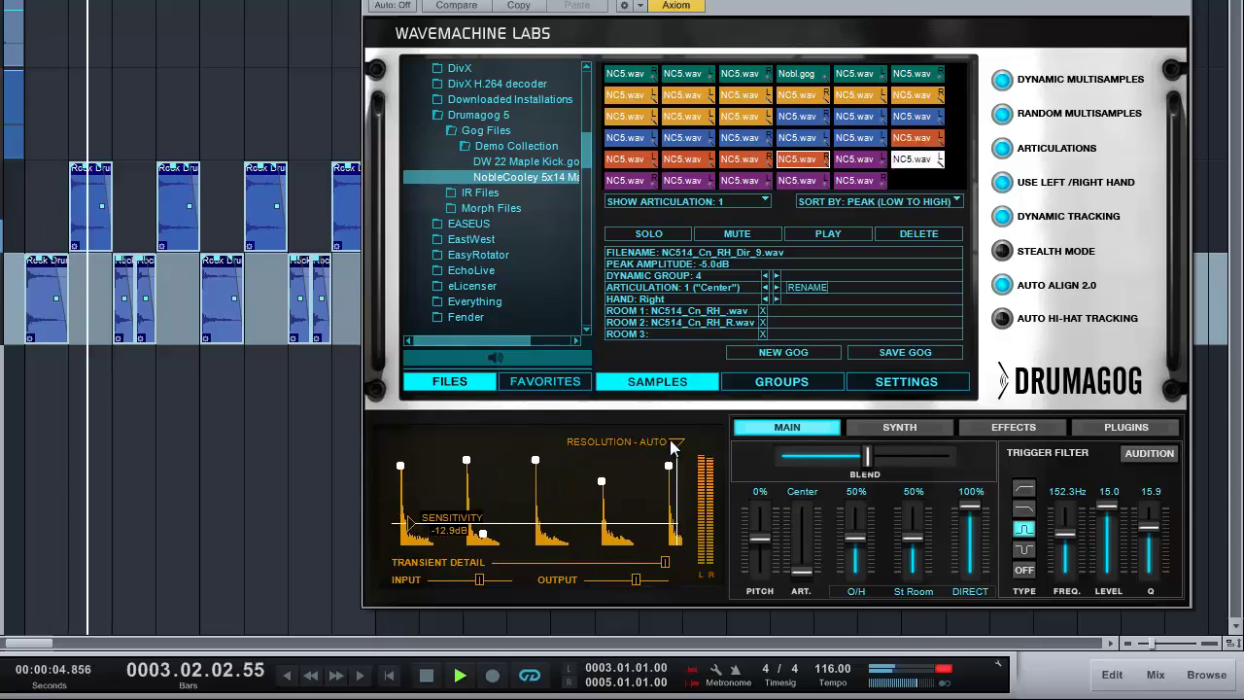
drag(676, 443, 678, 455)
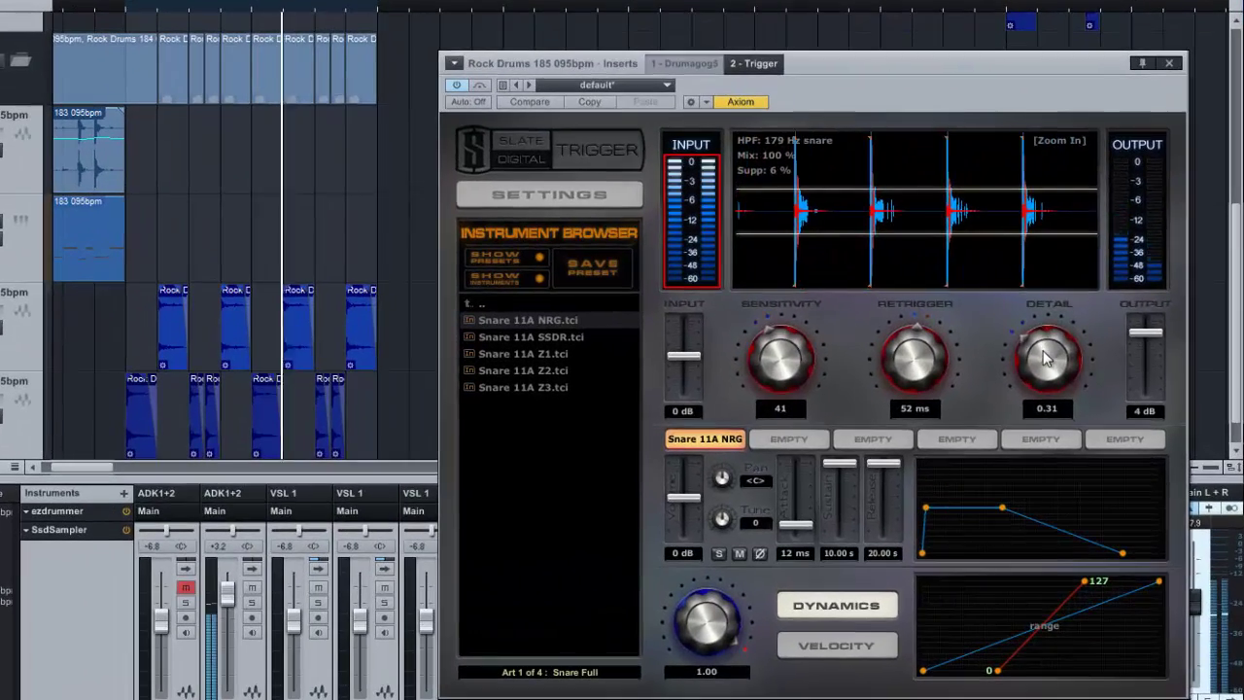
In the Slate Digital Trigger plug-in, set Detail to 0.26 and Retrigger to 56 ms, and adjust Sensitivity.
mouse_move(1046, 358)
mouse_down()
mouse_move(1049, 393)
mouse_move(1043, 359)
mouse_up()
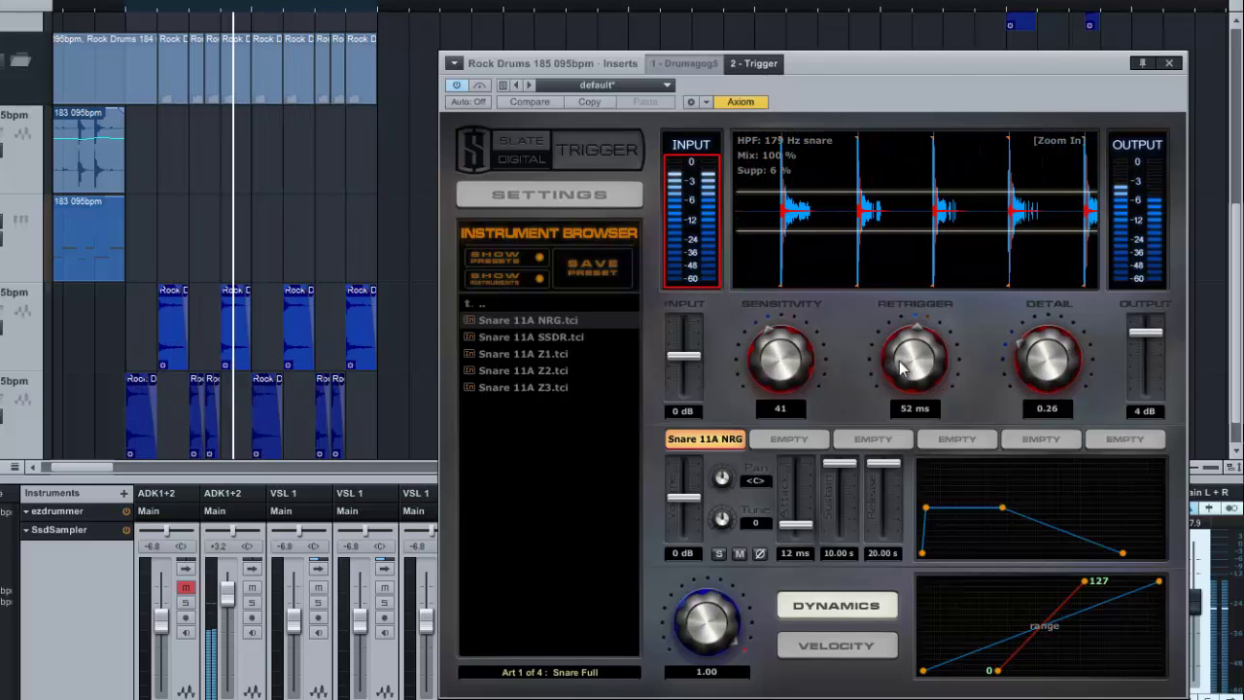
mouse_move(903, 361)
mouse_down()
mouse_move(911, 408)
mouse_move(912, 362)
mouse_up()
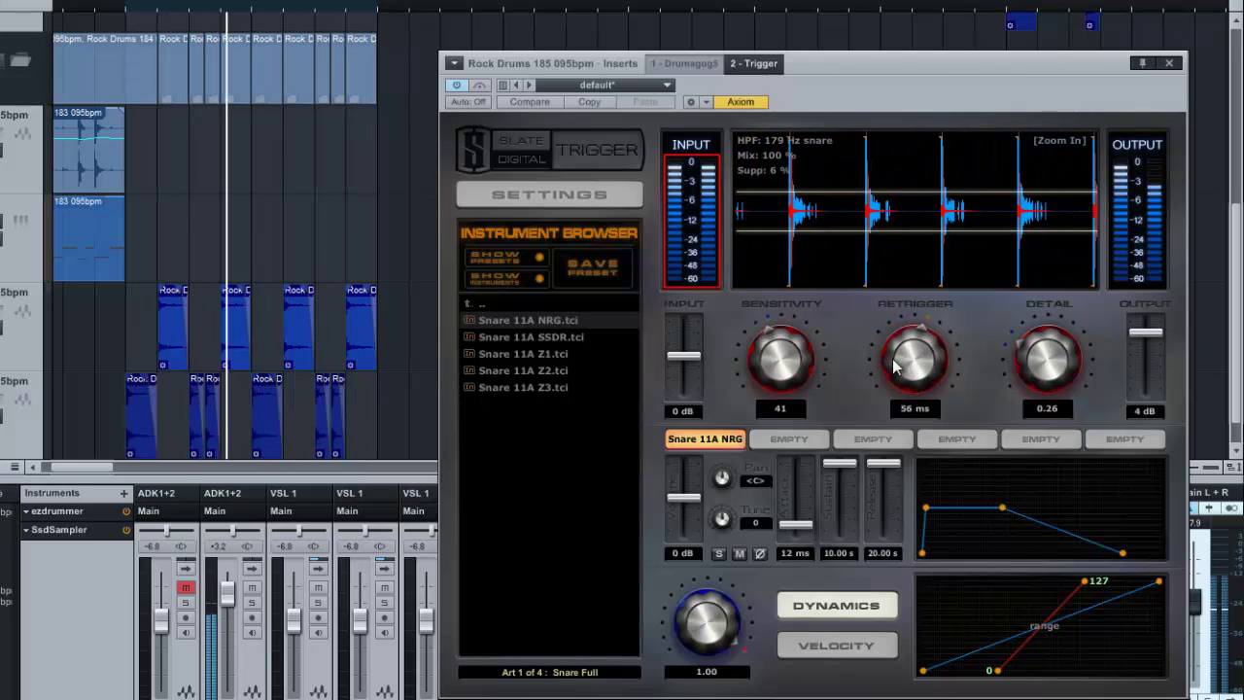
drag(761, 361, 775, 388)
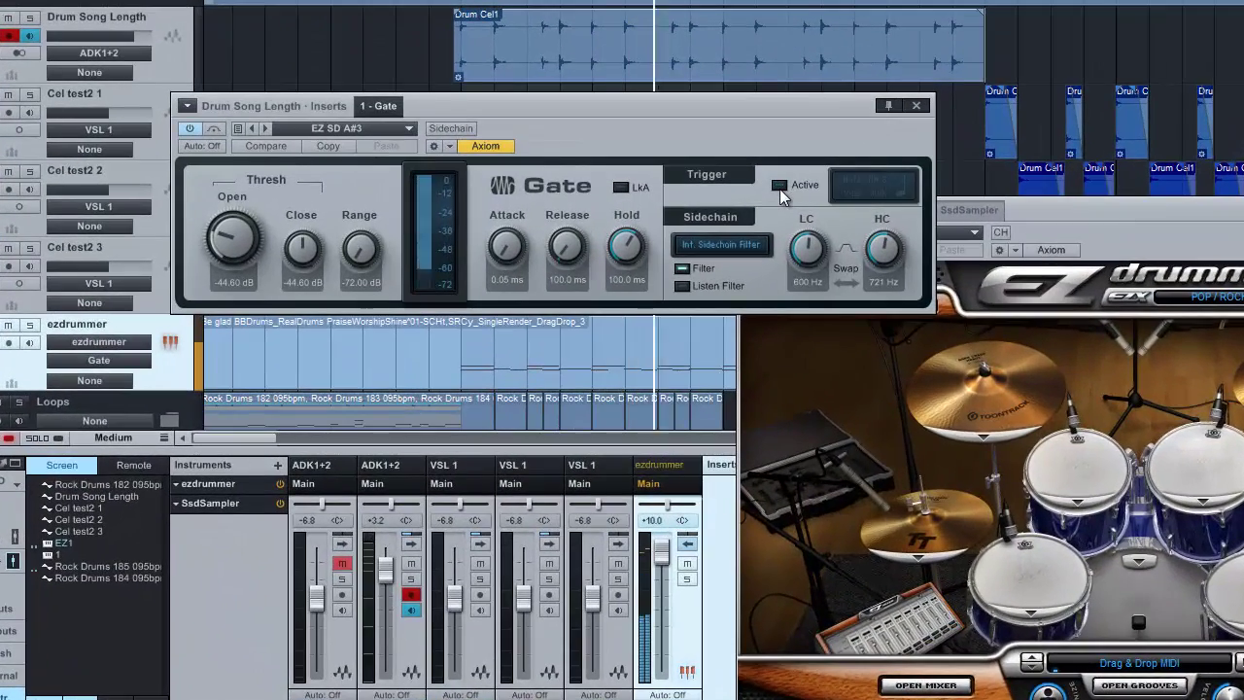
Activate the MIDI trigger of the Gate on Drum Song Length and raise the sidechain filter's HC frequency to about 911 Hz.
click(779, 186)
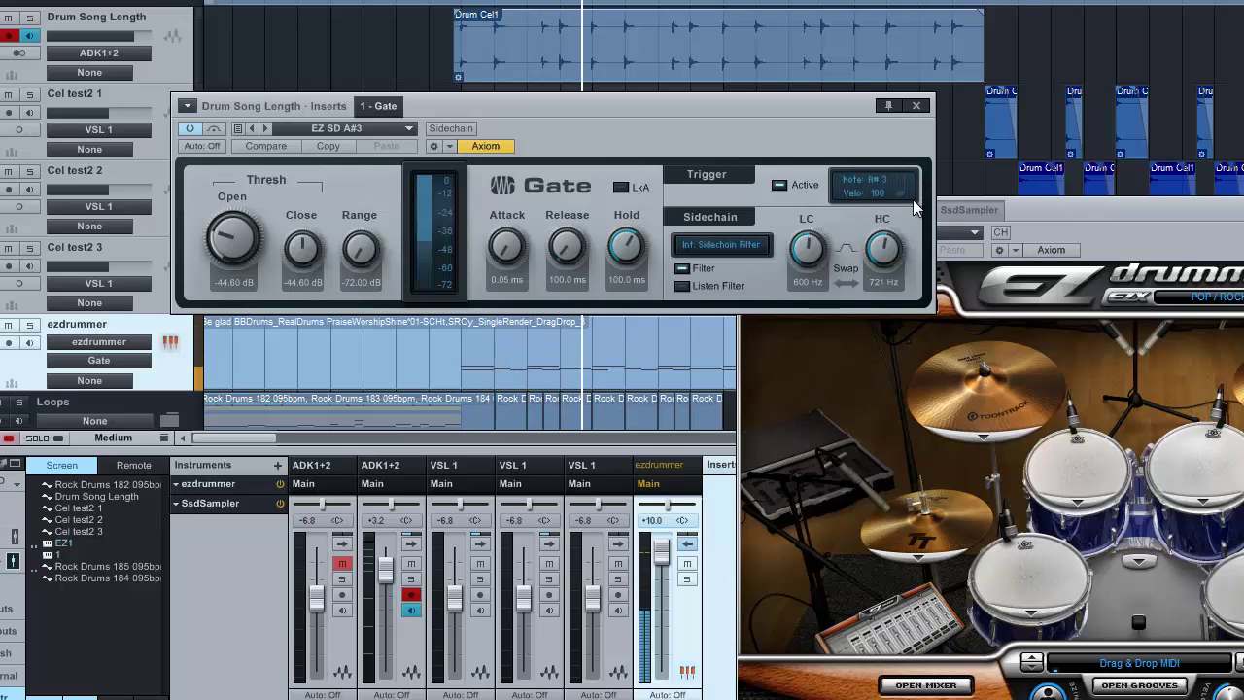
click(891, 250)
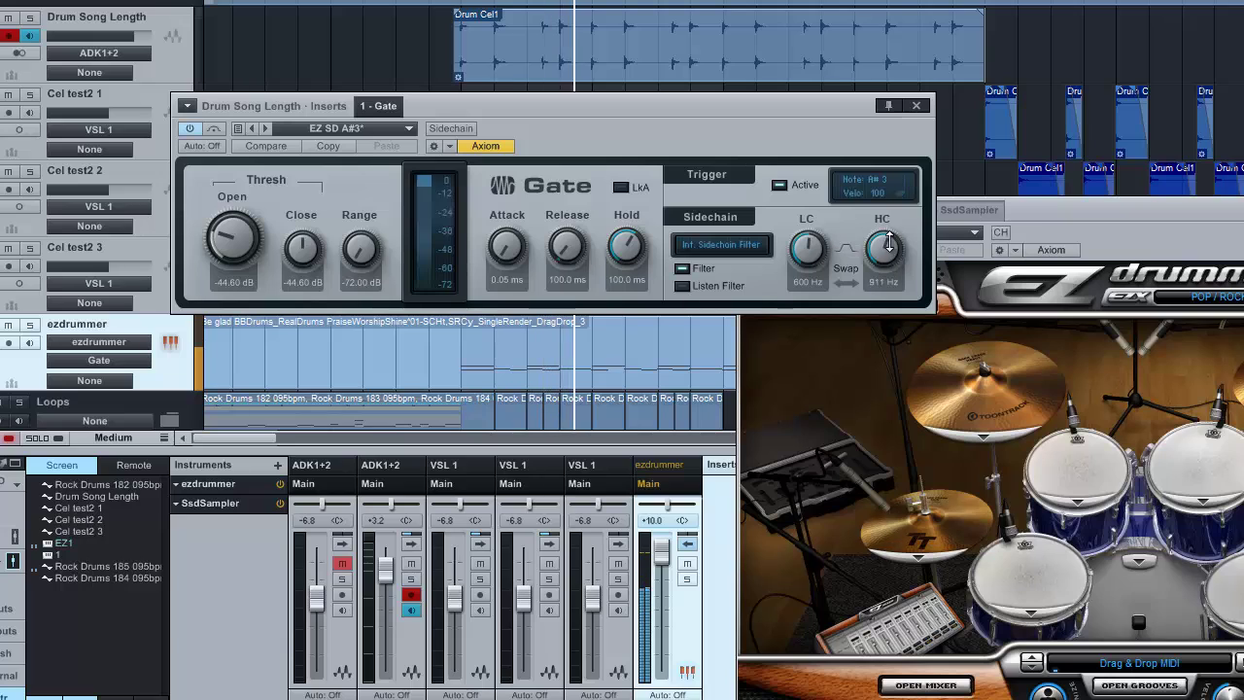
drag(892, 251, 891, 233)
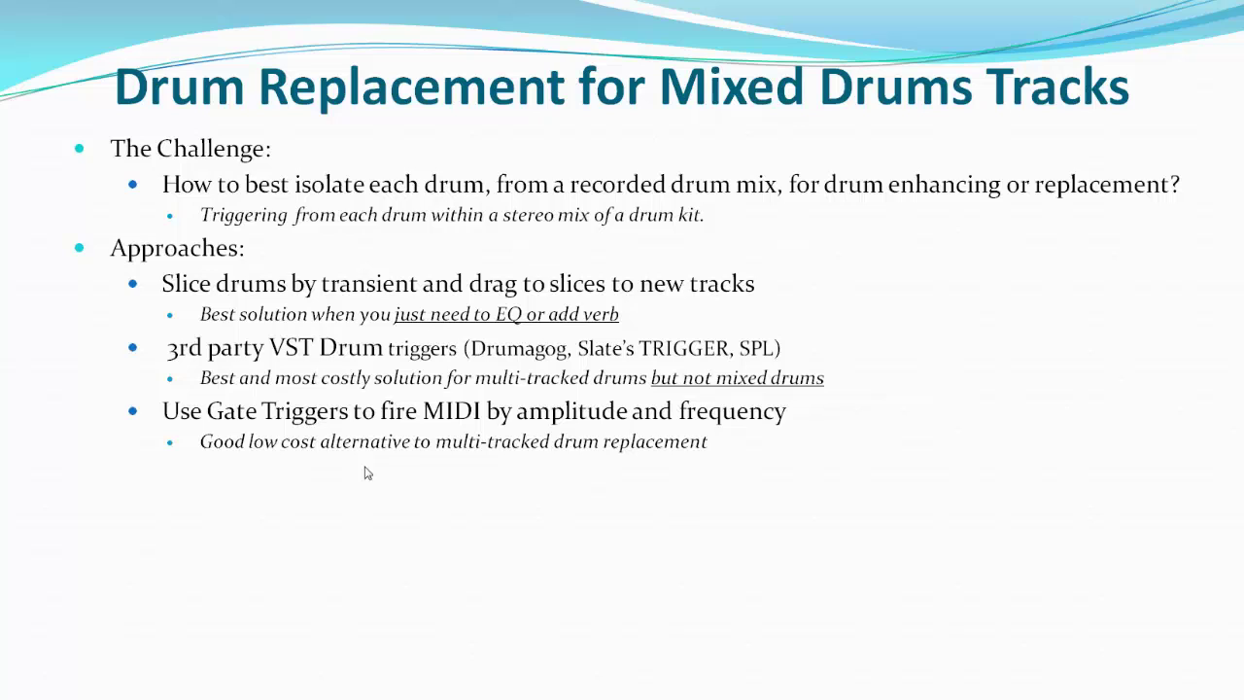
click(366, 472)
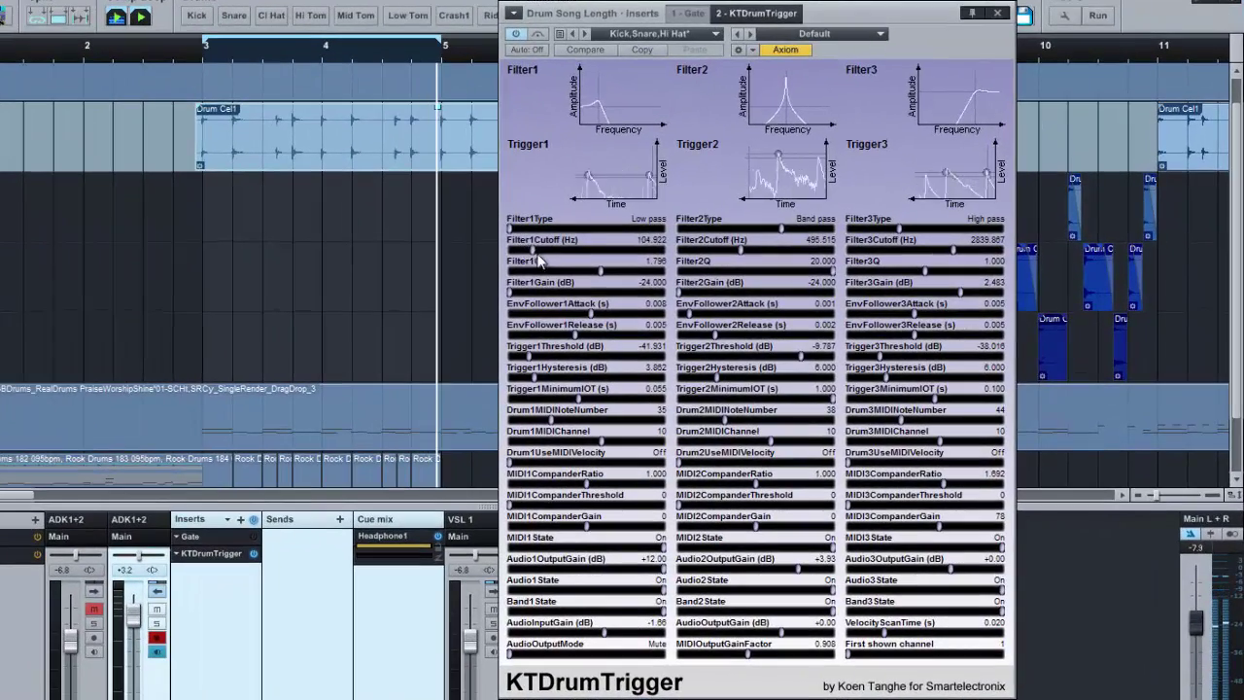
In KTDrumTrigger, set Filter1Cutoff to 265.558 Hz and lower Trigger1Threshold to about -46.897 dB.
drag(539, 257, 552, 261)
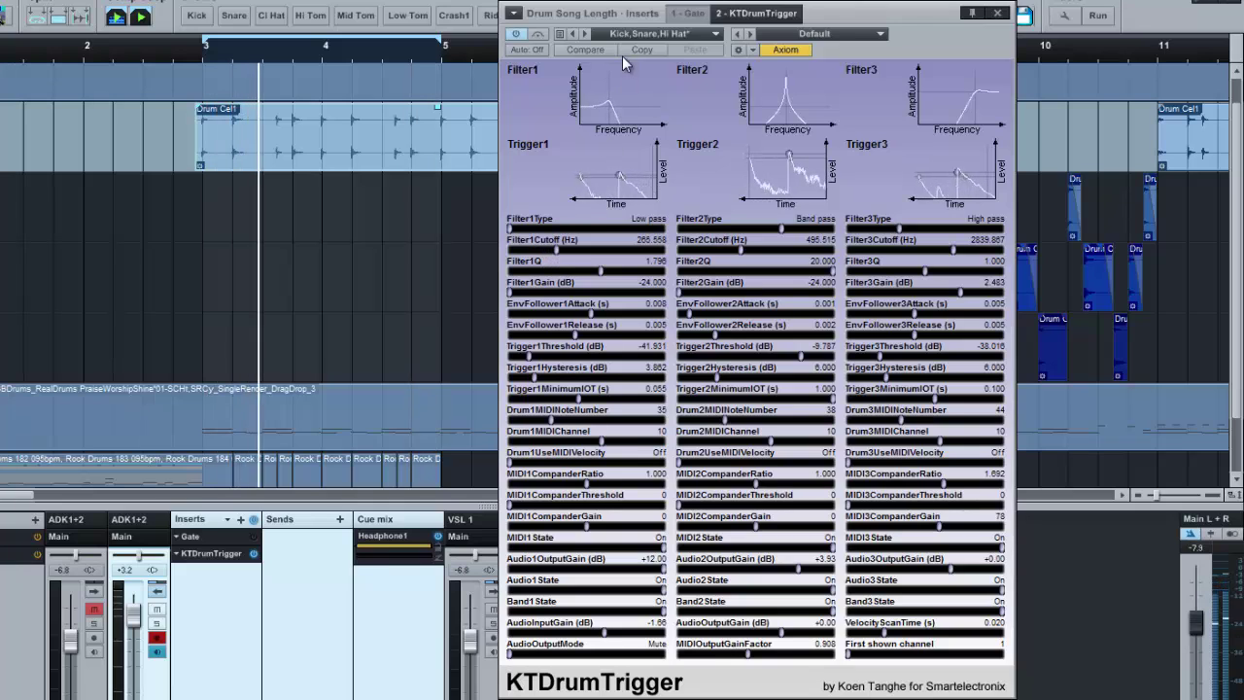
click(531, 357)
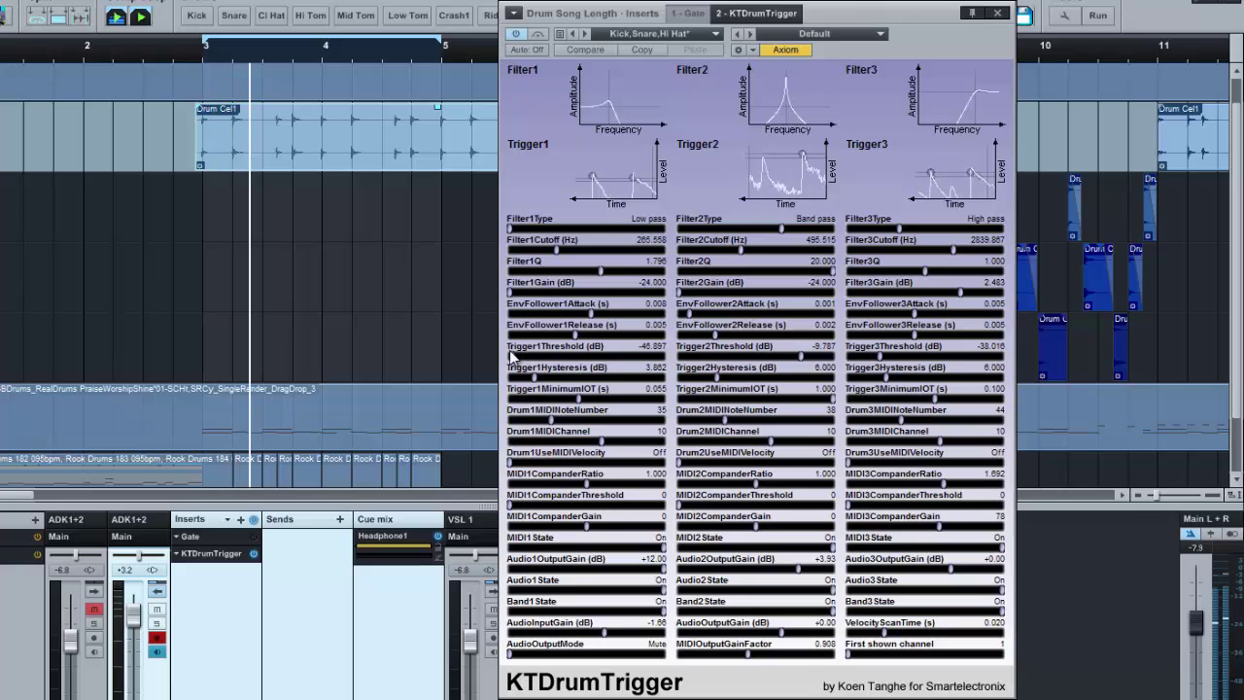
mouse_move(531, 358)
mouse_down()
mouse_move(595, 367)
mouse_move(528, 346)
mouse_up()
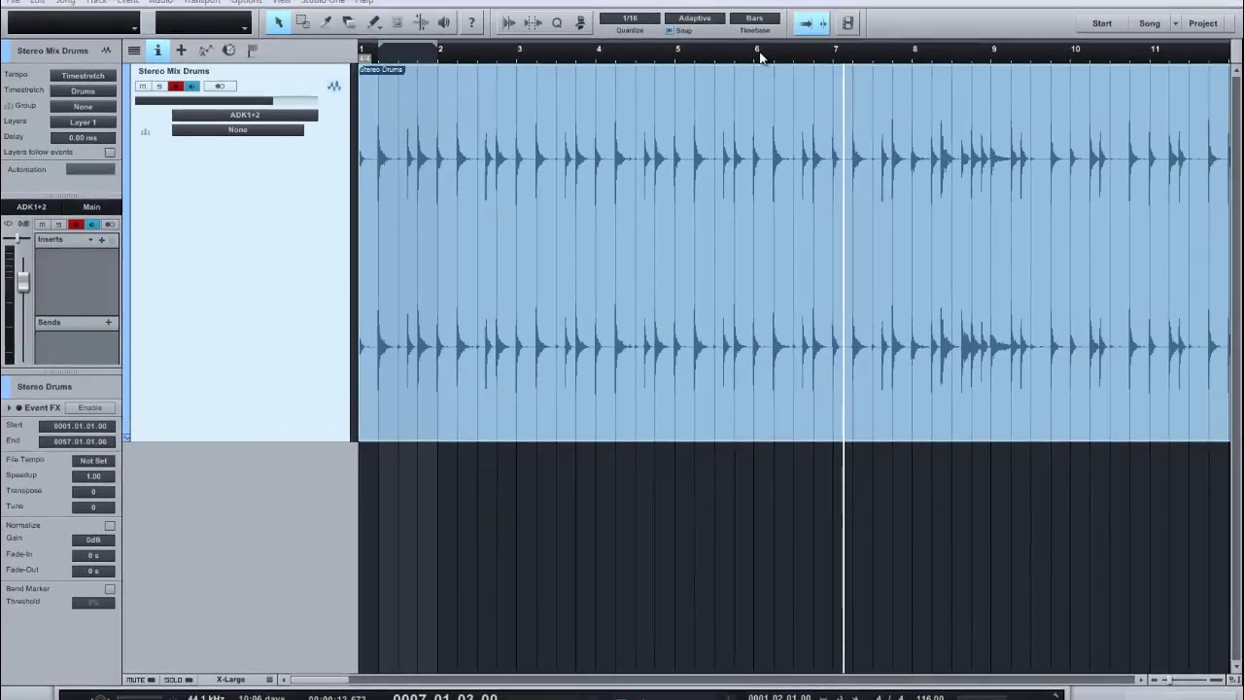
Audition the Stereo Mix Drums track from around bars 6 and 7.
click(754, 75)
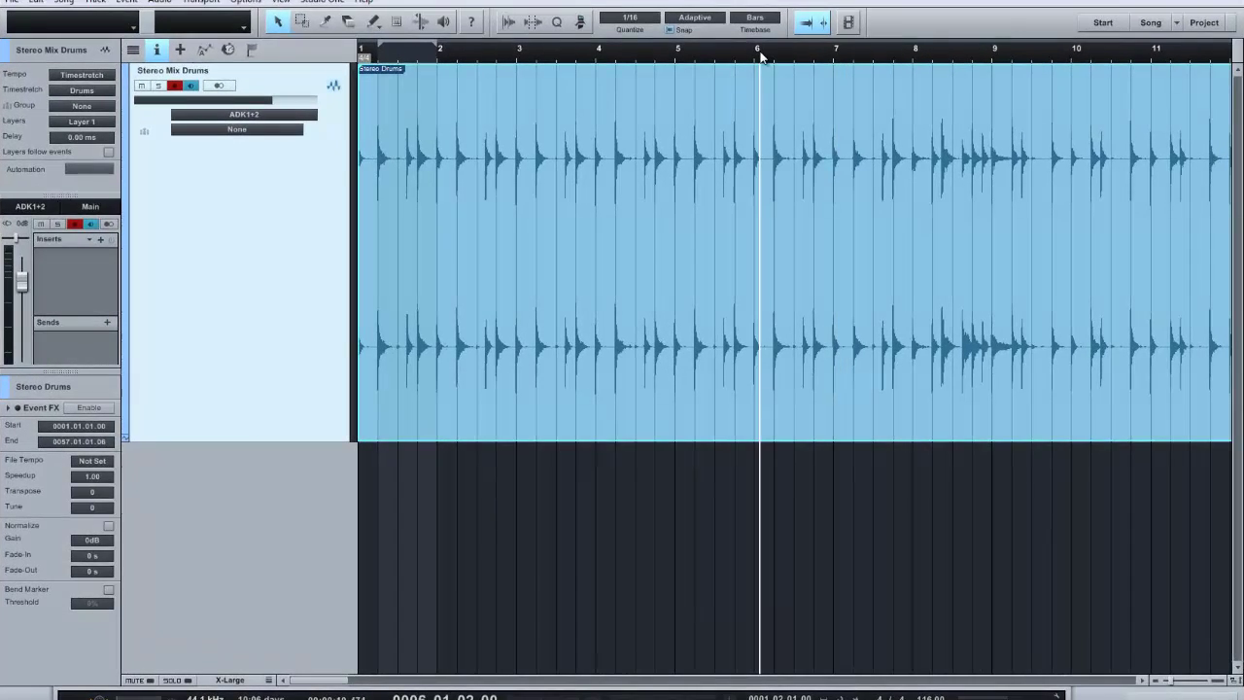
click(843, 50)
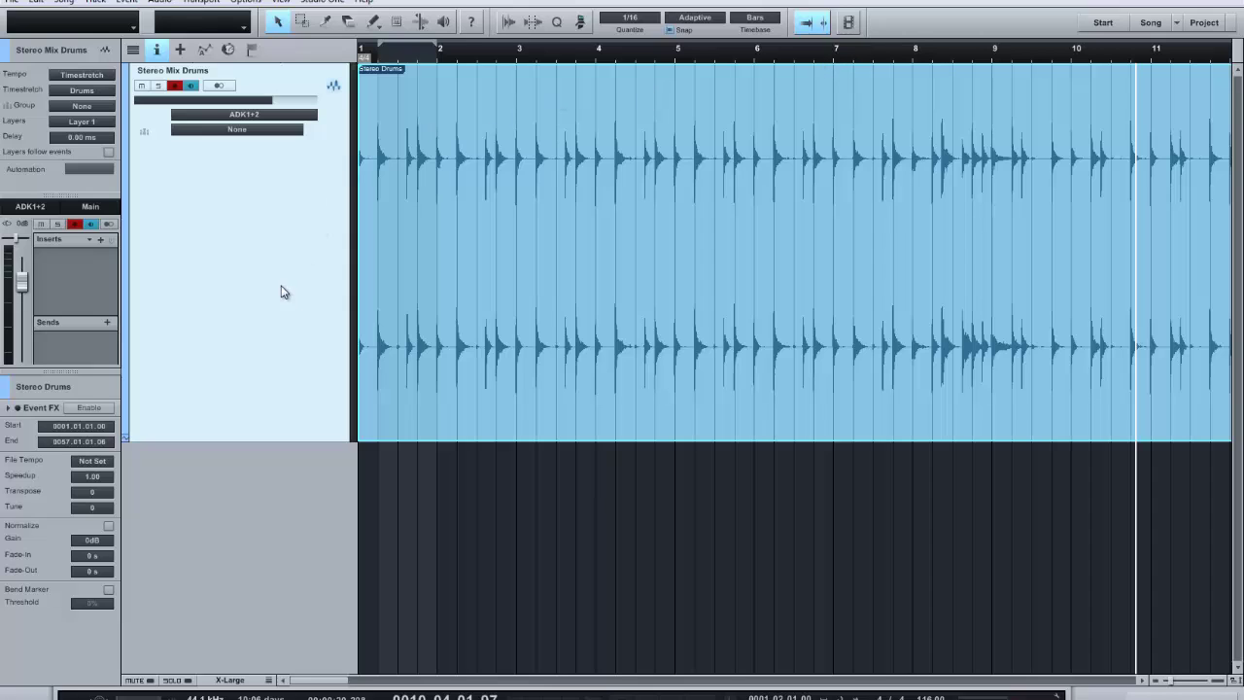
Duplicate Layer 1 of the Stereo Mix Drums track and rename the duplicate layer "Cel 1".
right_click(79, 118)
click(77, 124)
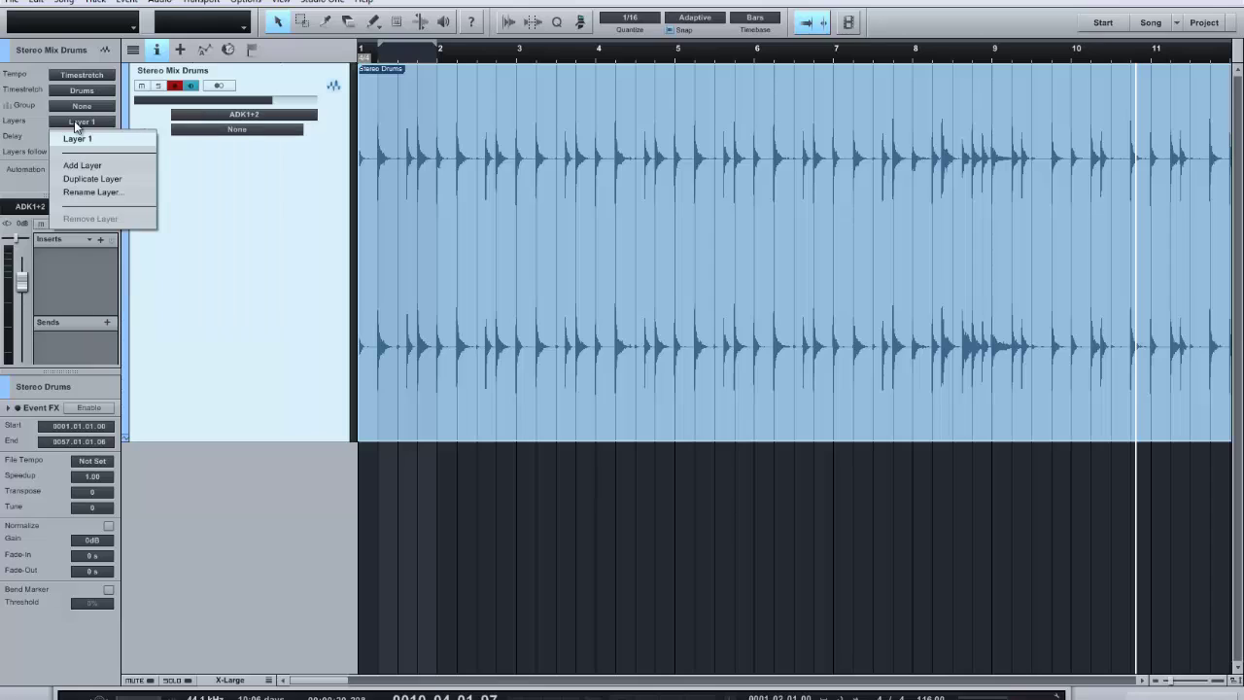
click(91, 179)
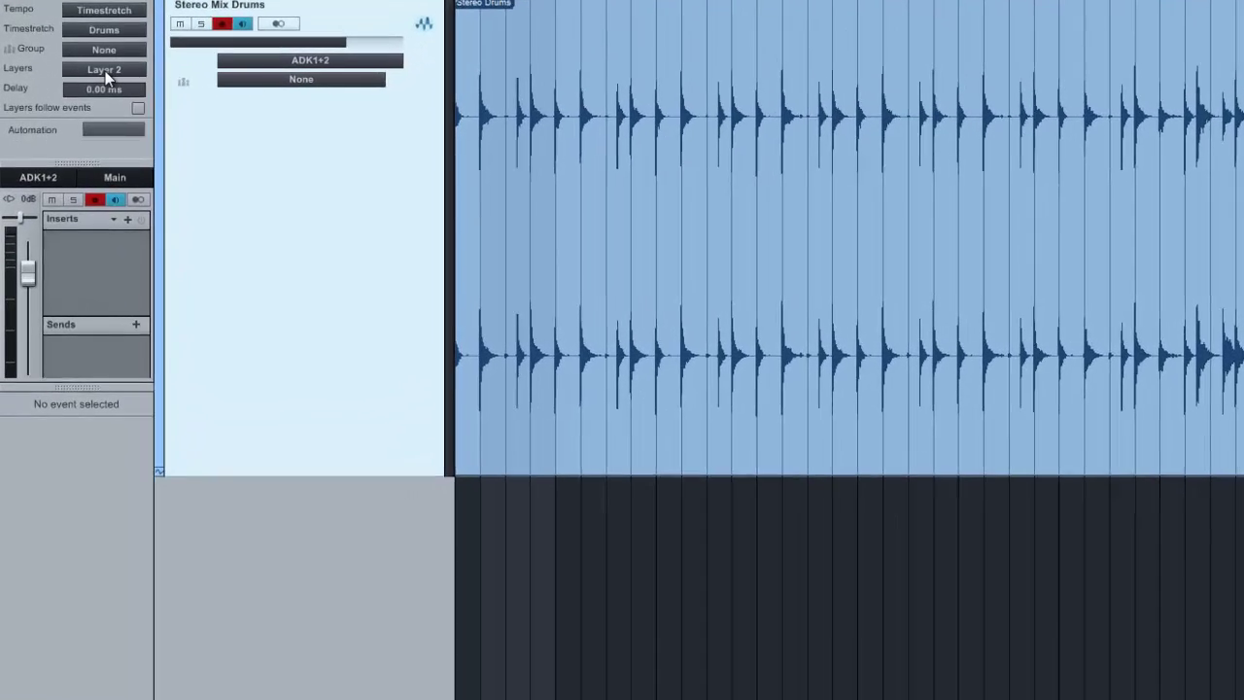
click(83, 122)
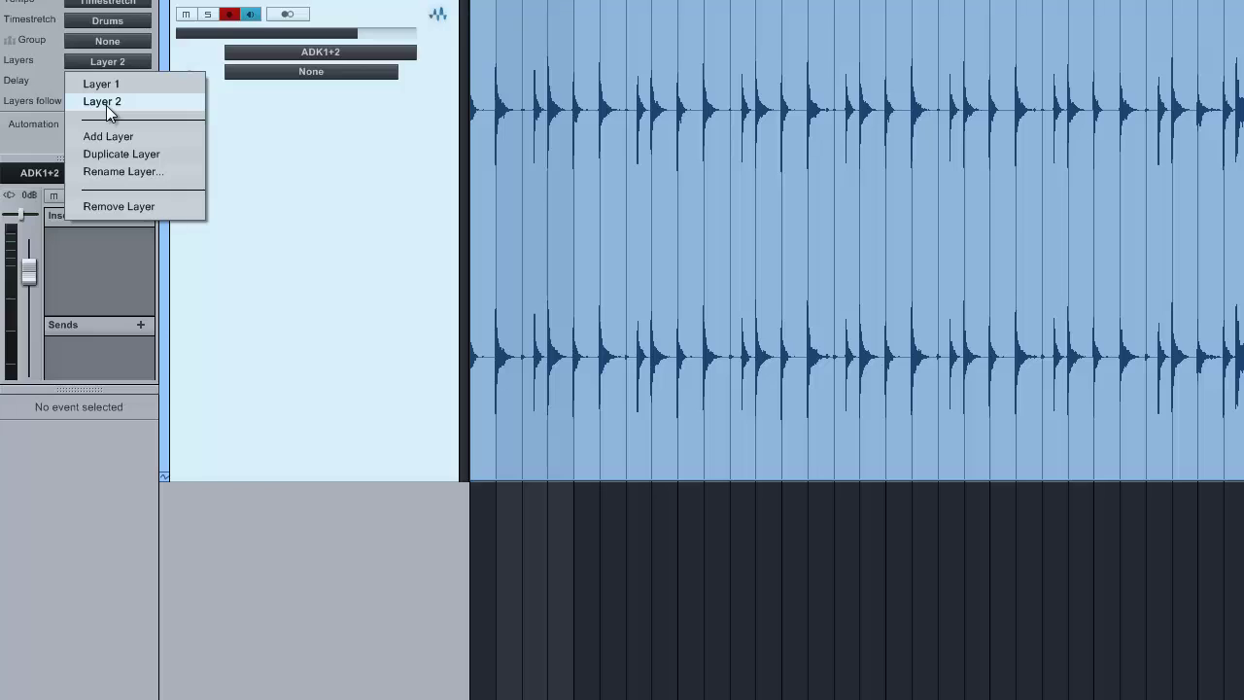
click(106, 170)
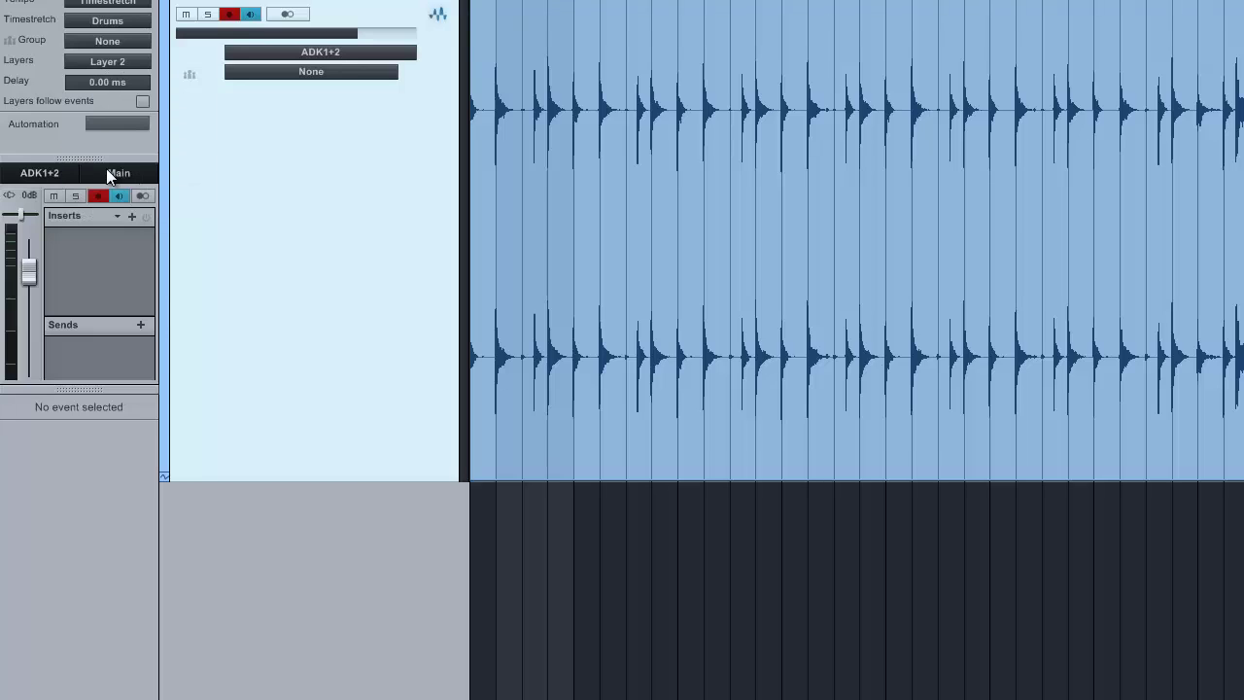
text(Cel 1)
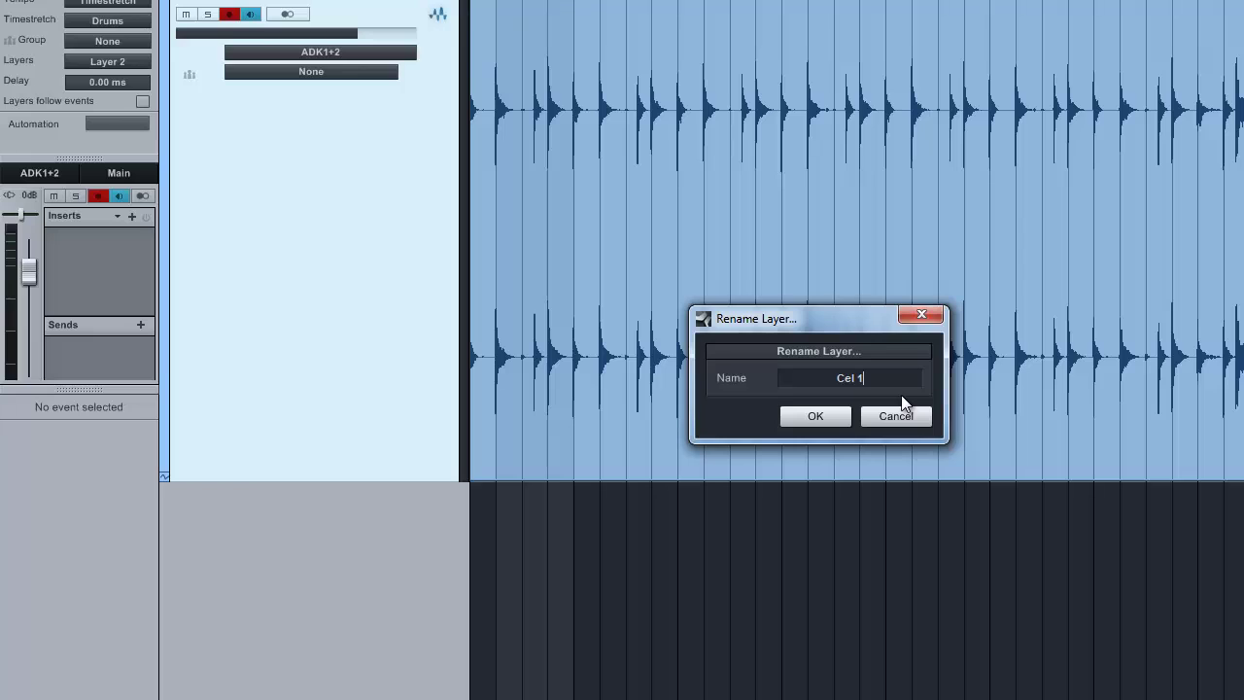
key(Return)
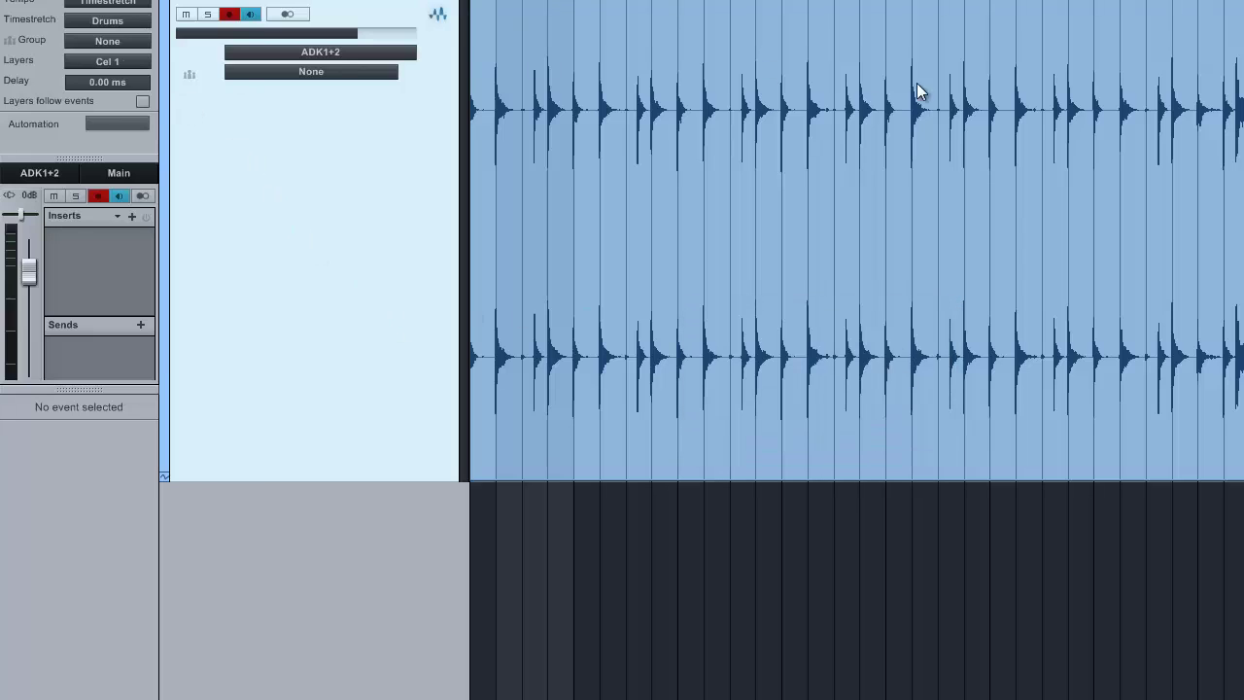
Open the Stereo Drums event for editing with Melodyne and check that the Percussive algorithm is selected.
right_click(803, 218)
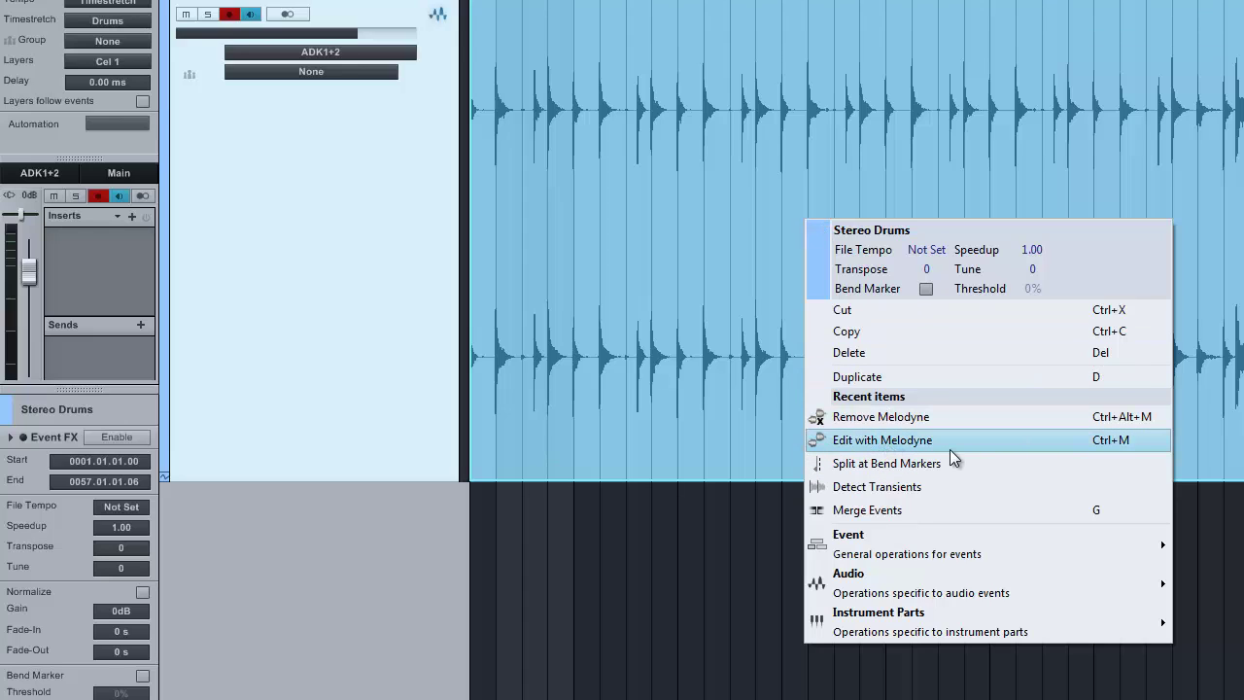
click(885, 442)
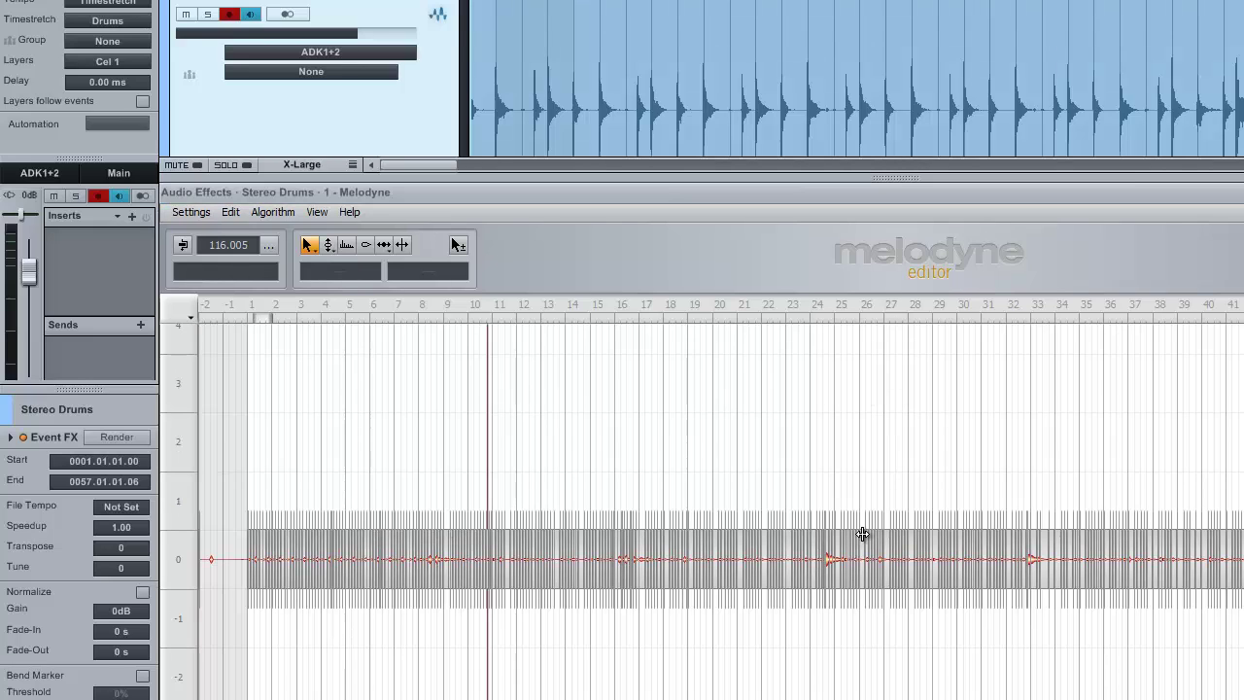
click(261, 216)
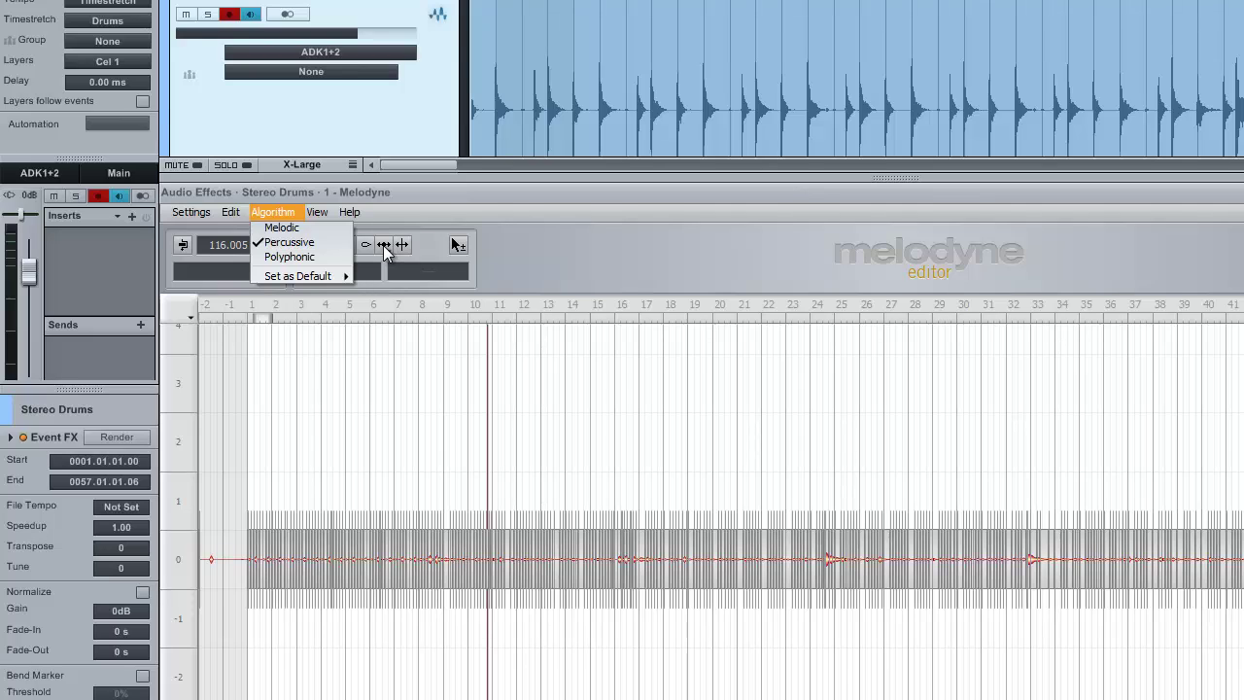
click(584, 256)
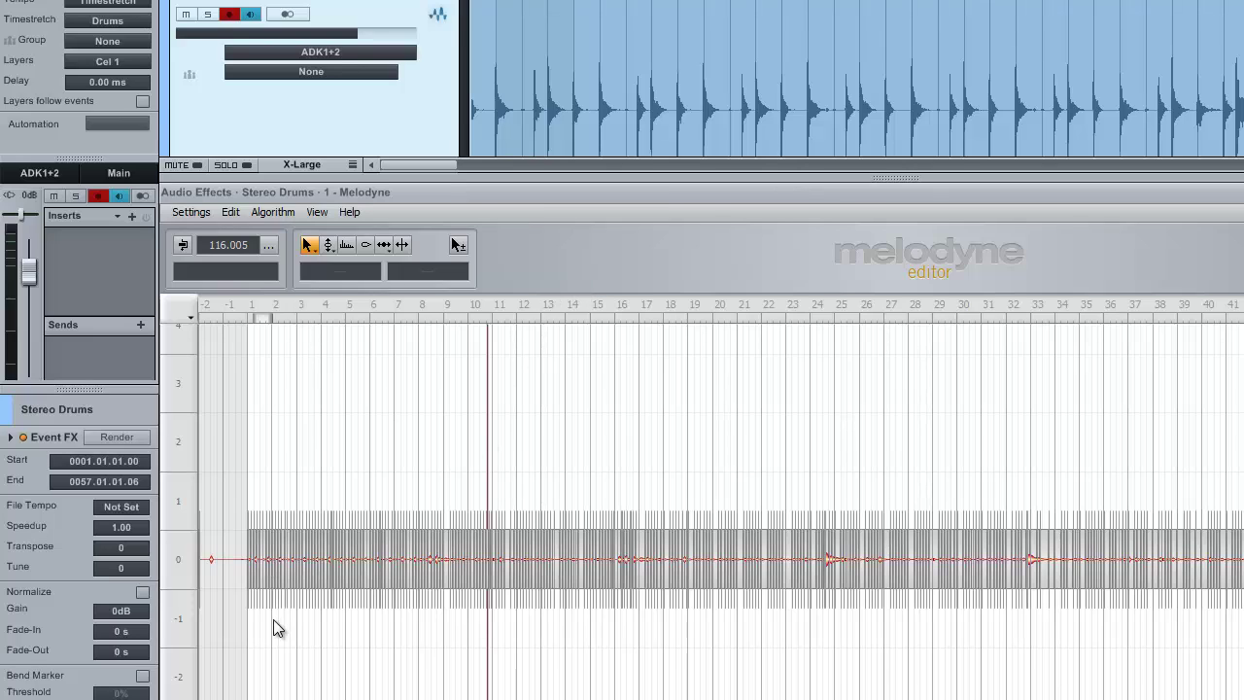
Audition the individual drum hits in the first two bars in Melodyne to tell the different drums apart.
ctrl+alt+click(251, 557)
drag(251, 557, 334, 586)
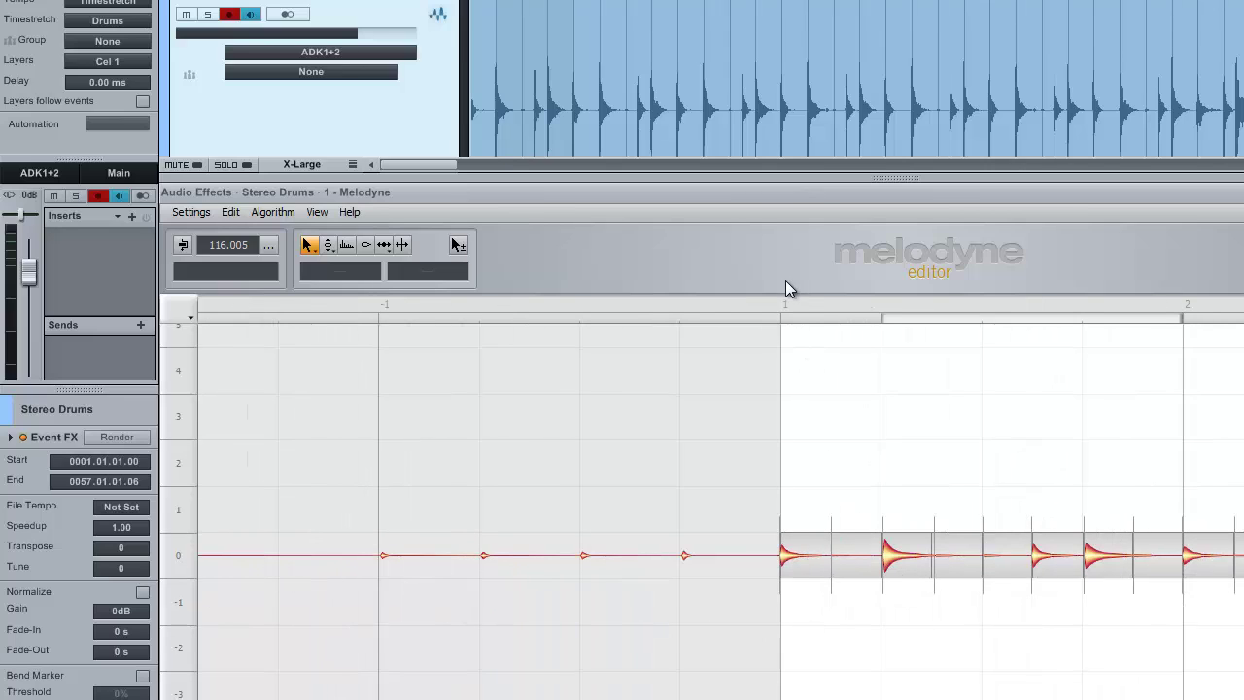
click(790, 555)
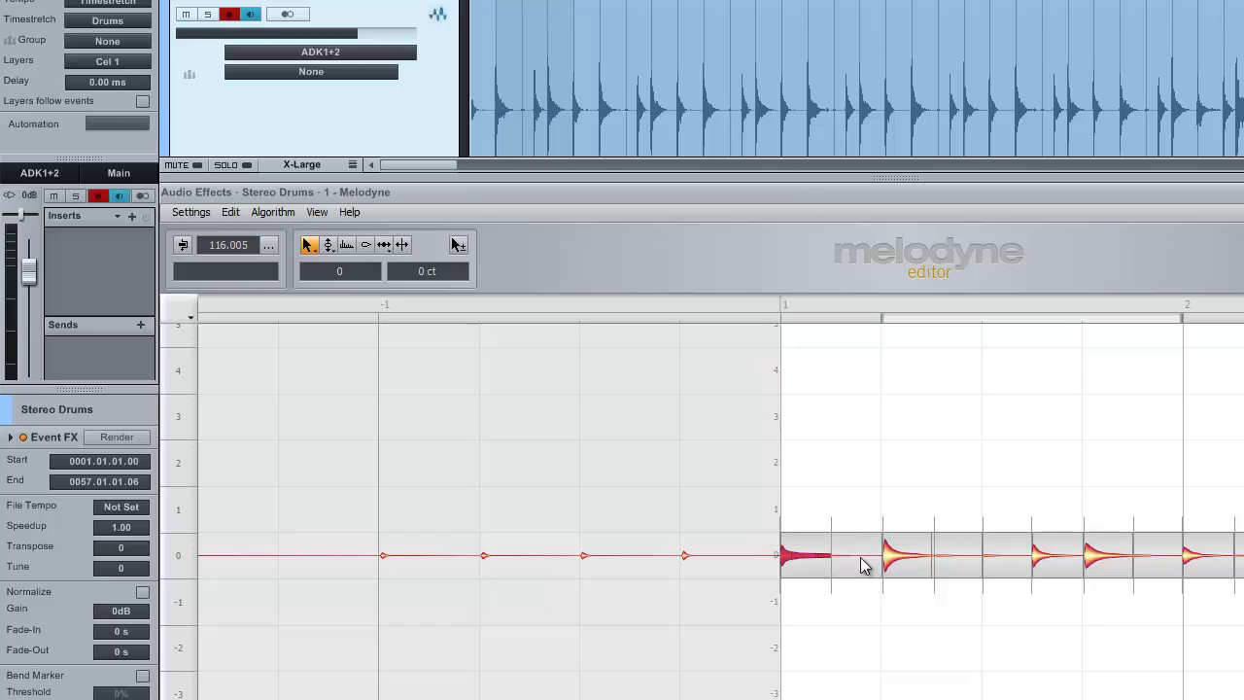
click(895, 559)
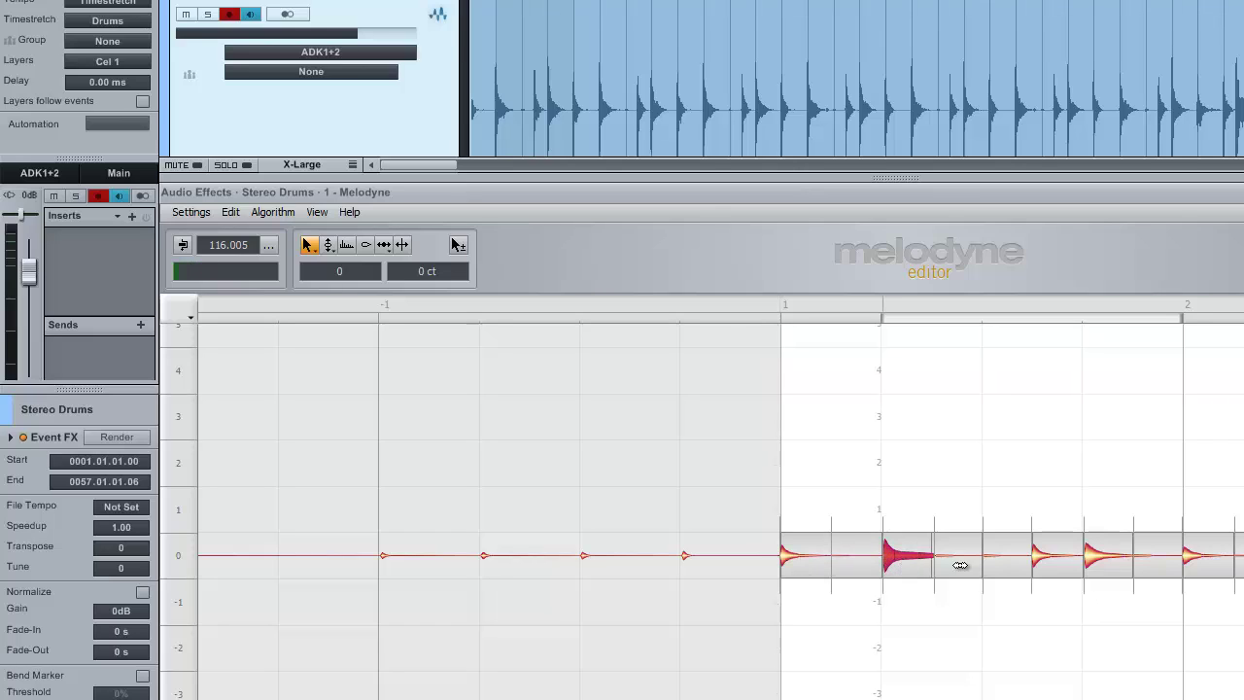
click(1100, 558)
click(1056, 563)
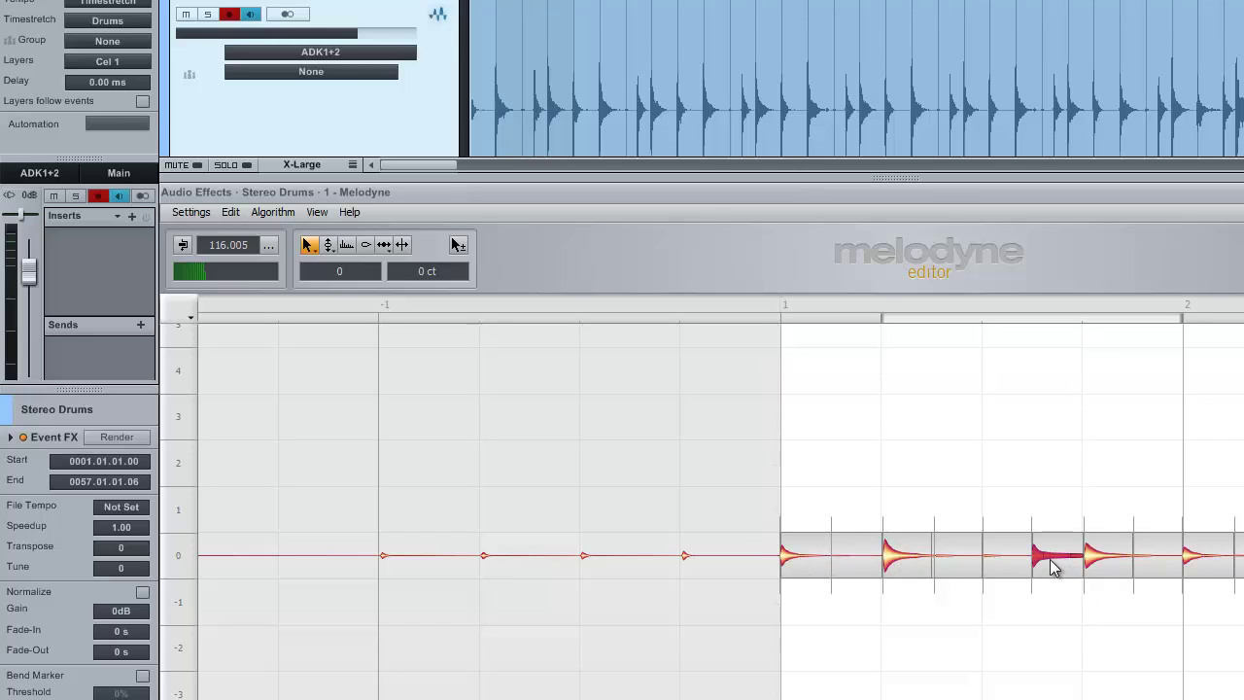
click(898, 564)
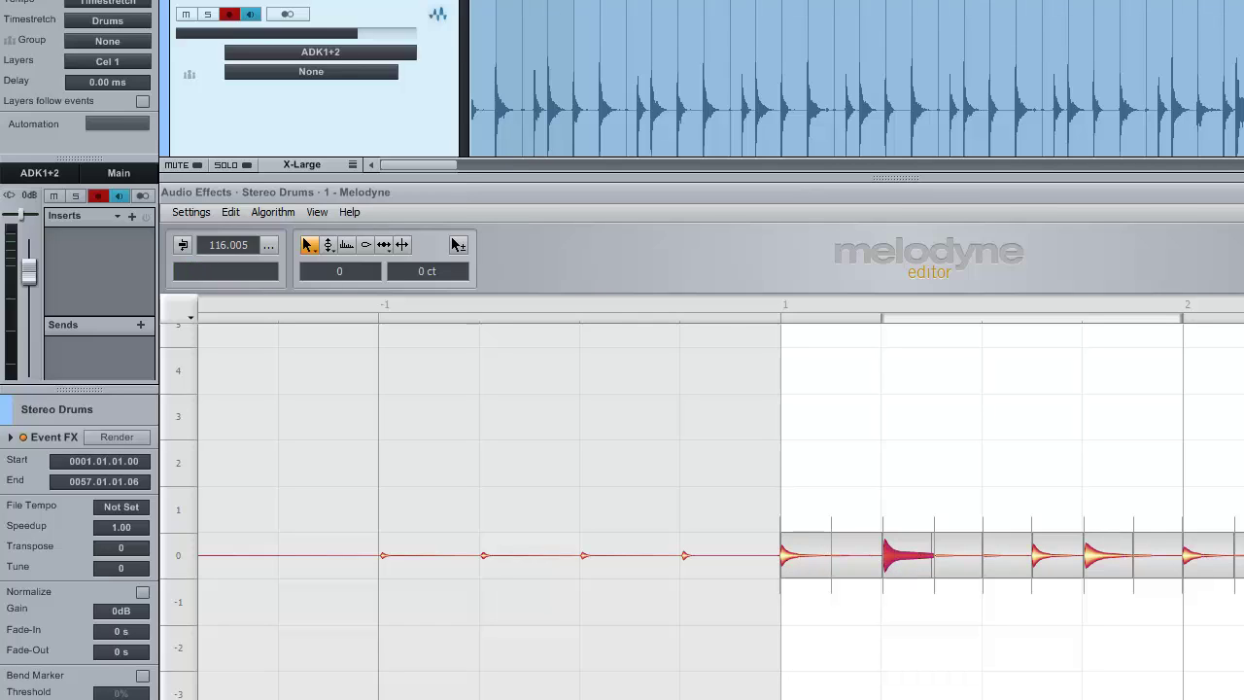
click(1236, 572)
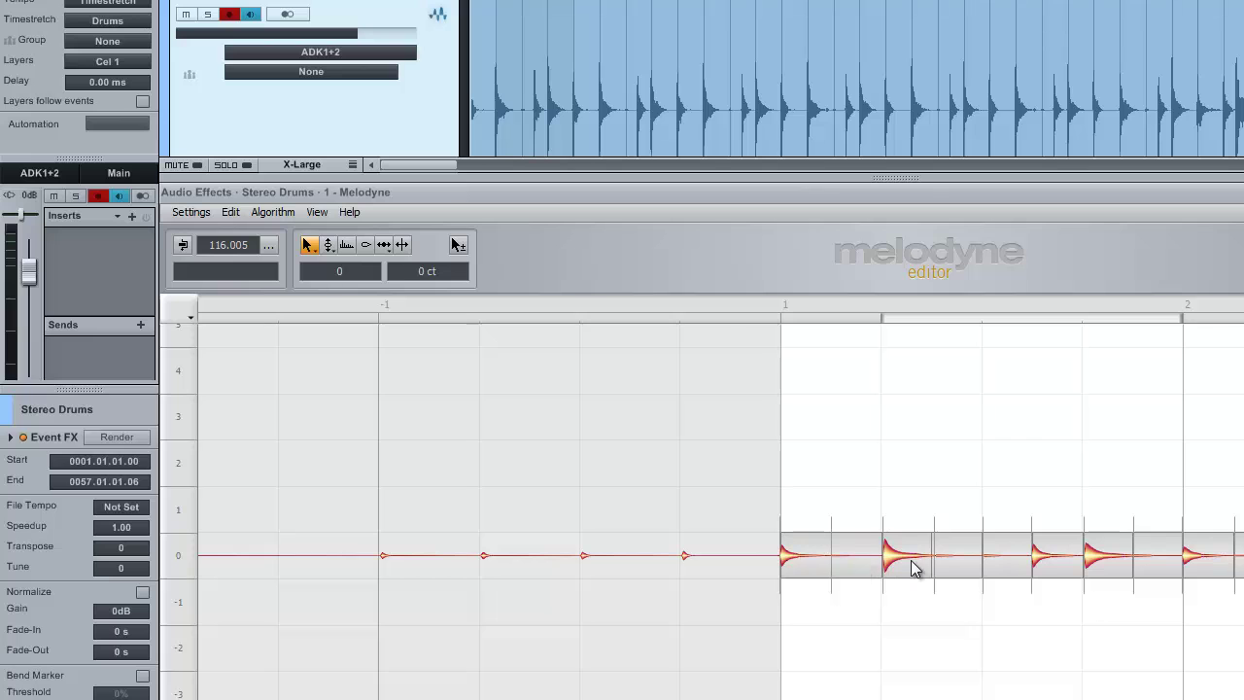
click(986, 559)
click(1243, 567)
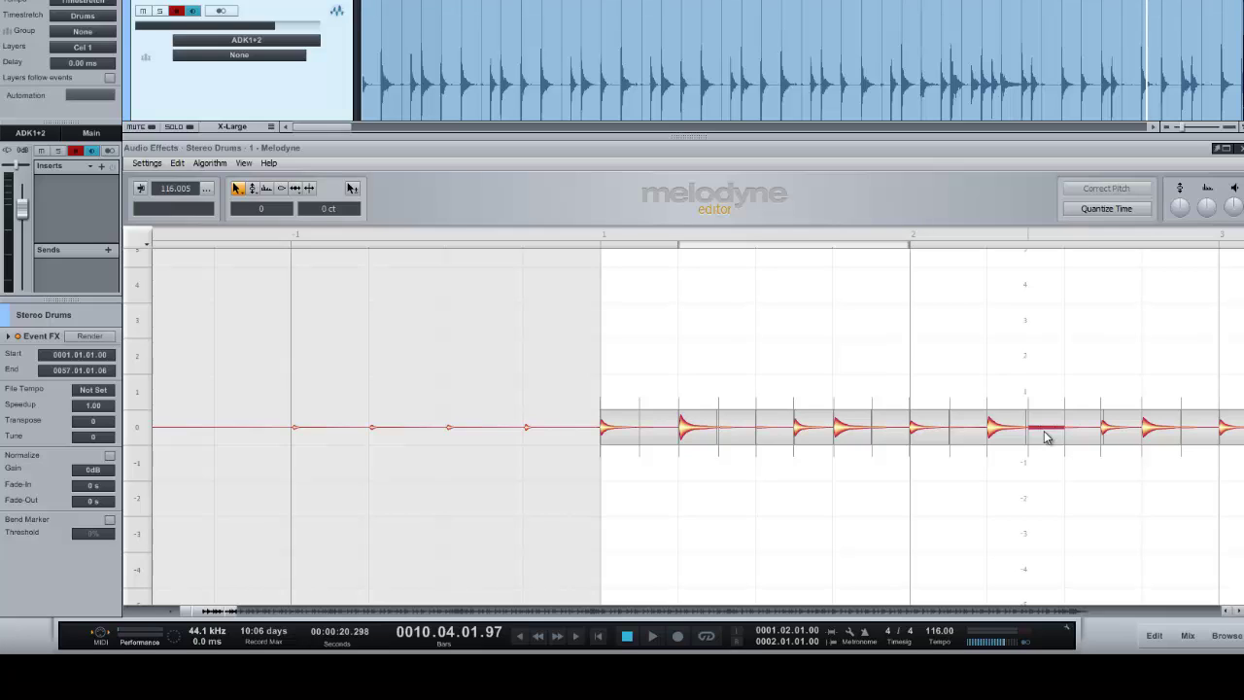
click(605, 429)
click(809, 437)
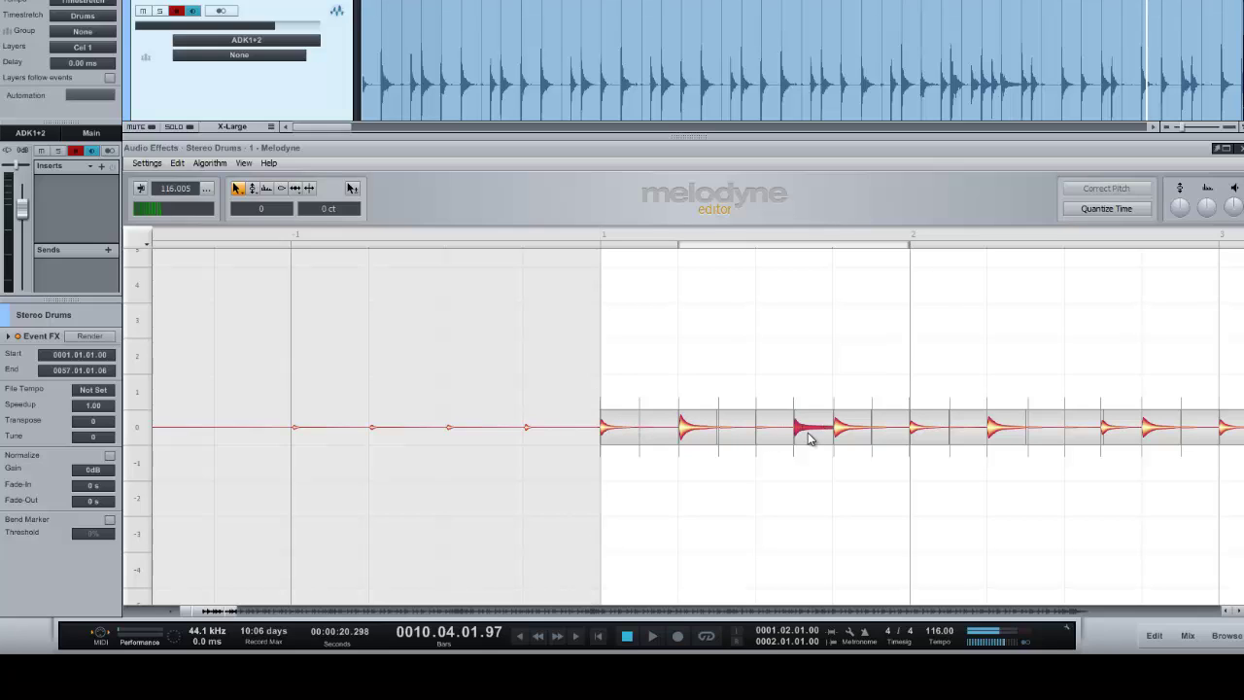
Select the bar 1 hits on beat 1 and halfway between beats 3 and 4, plus the same beats in other bars.
click(606, 430)
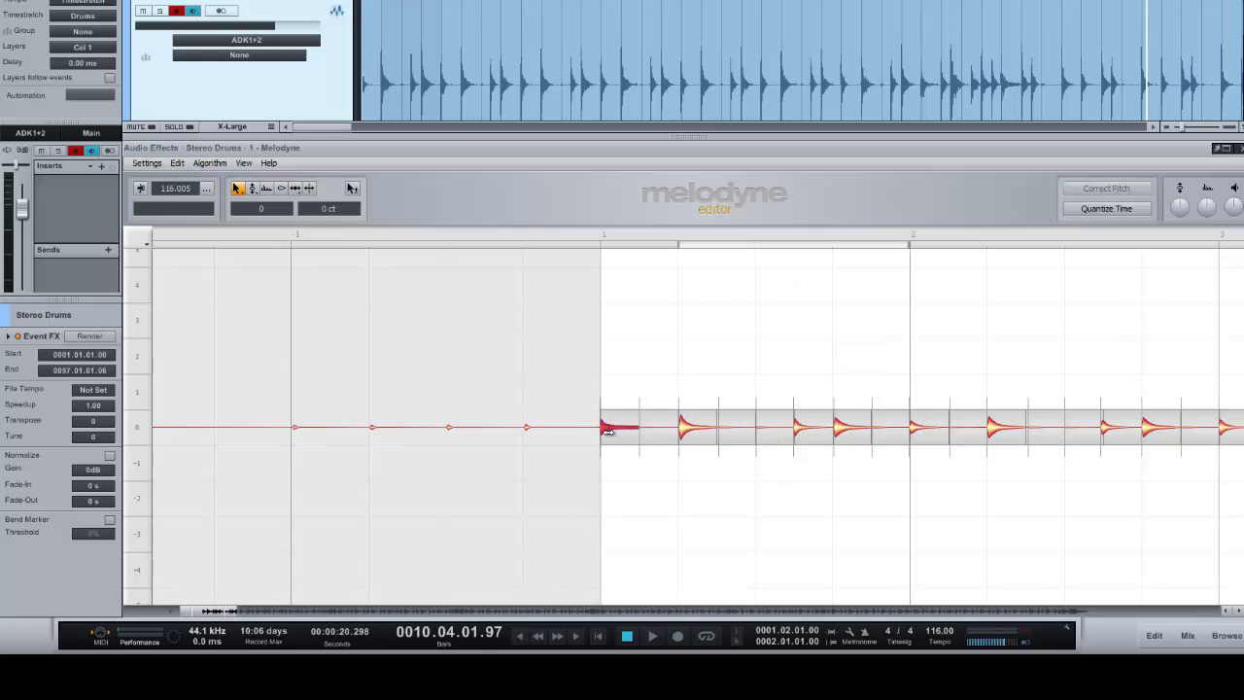
key(shift)
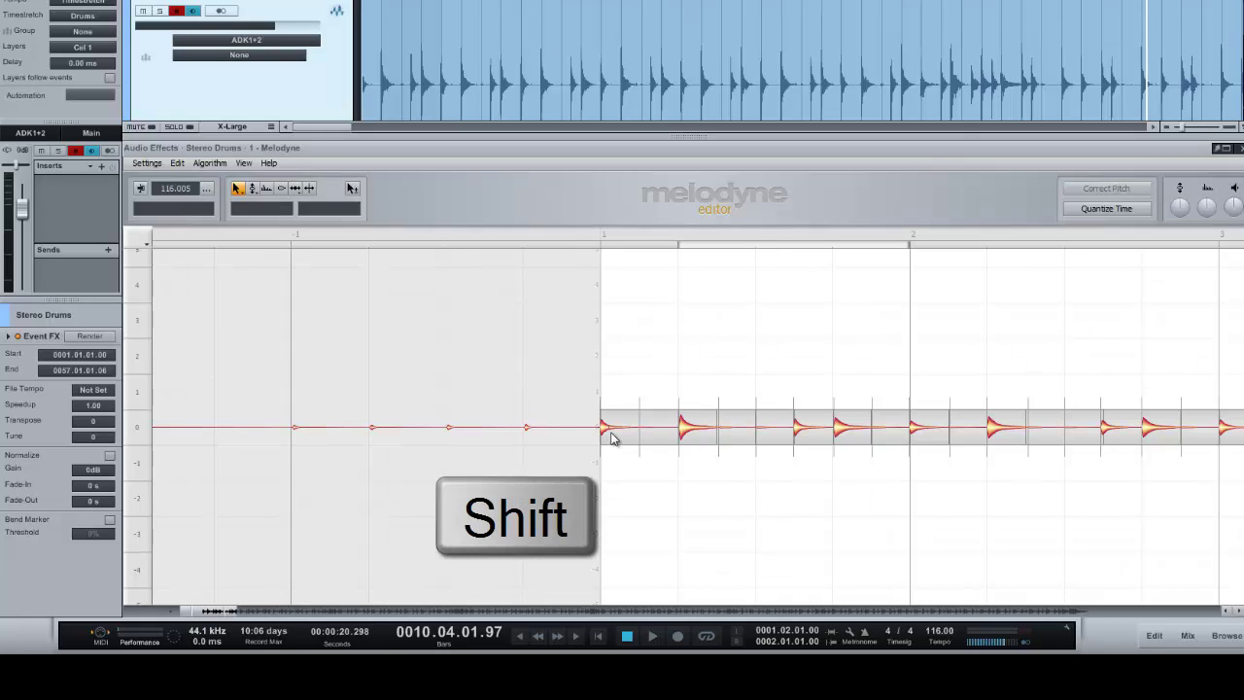
shift+click(804, 437)
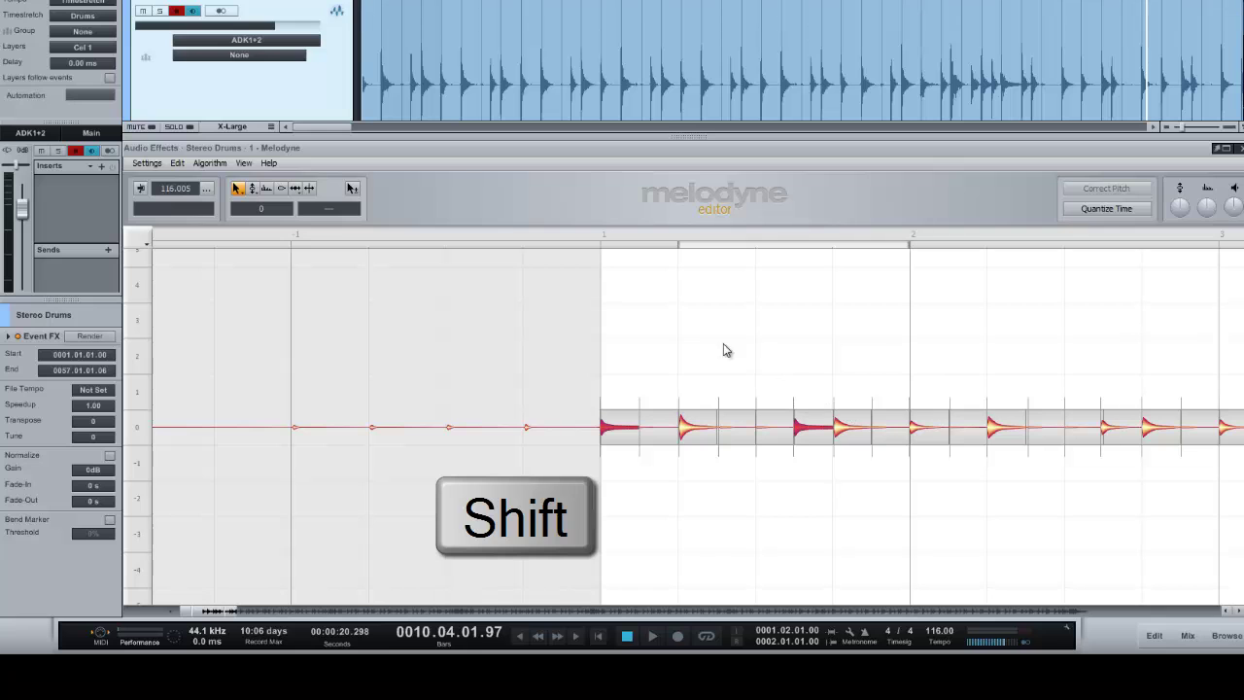
right_click(663, 351)
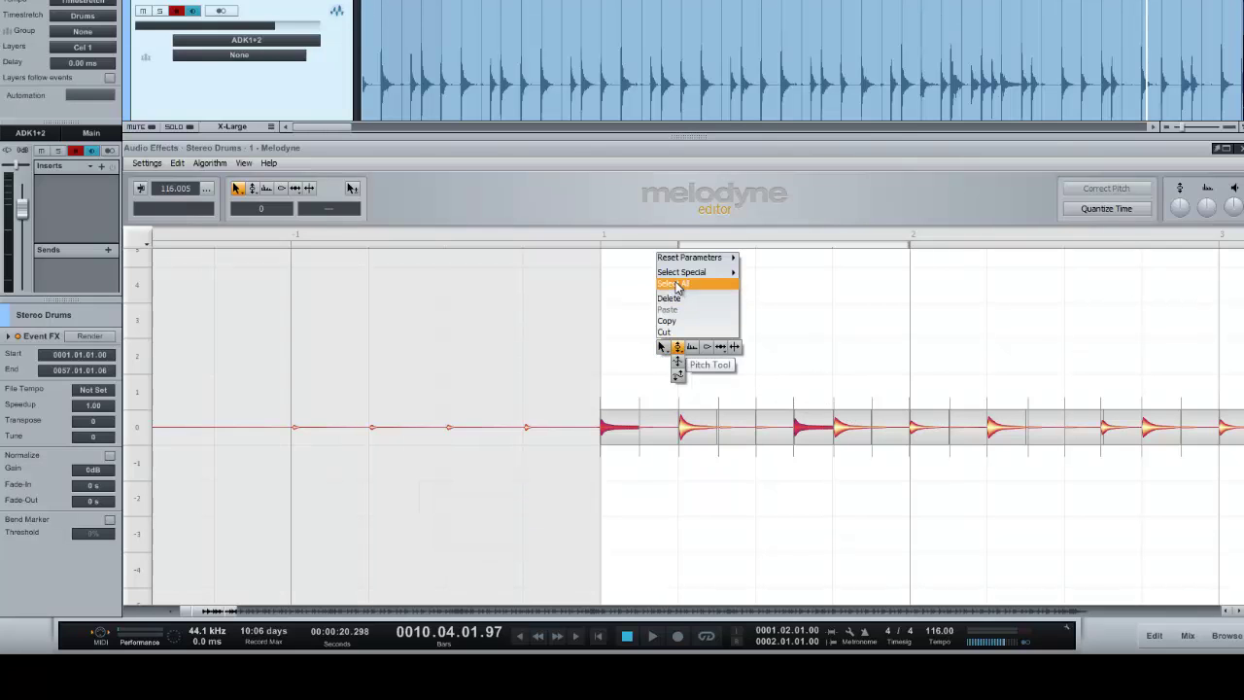
mouse_move(680, 272)
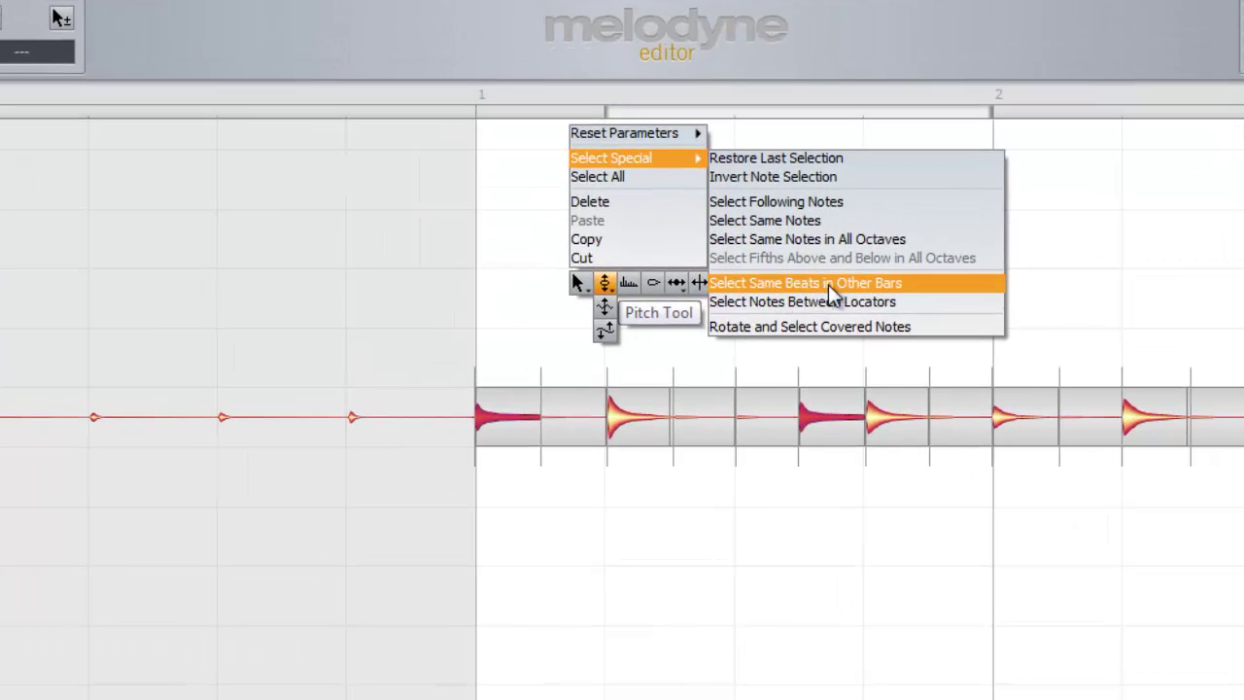
click(783, 285)
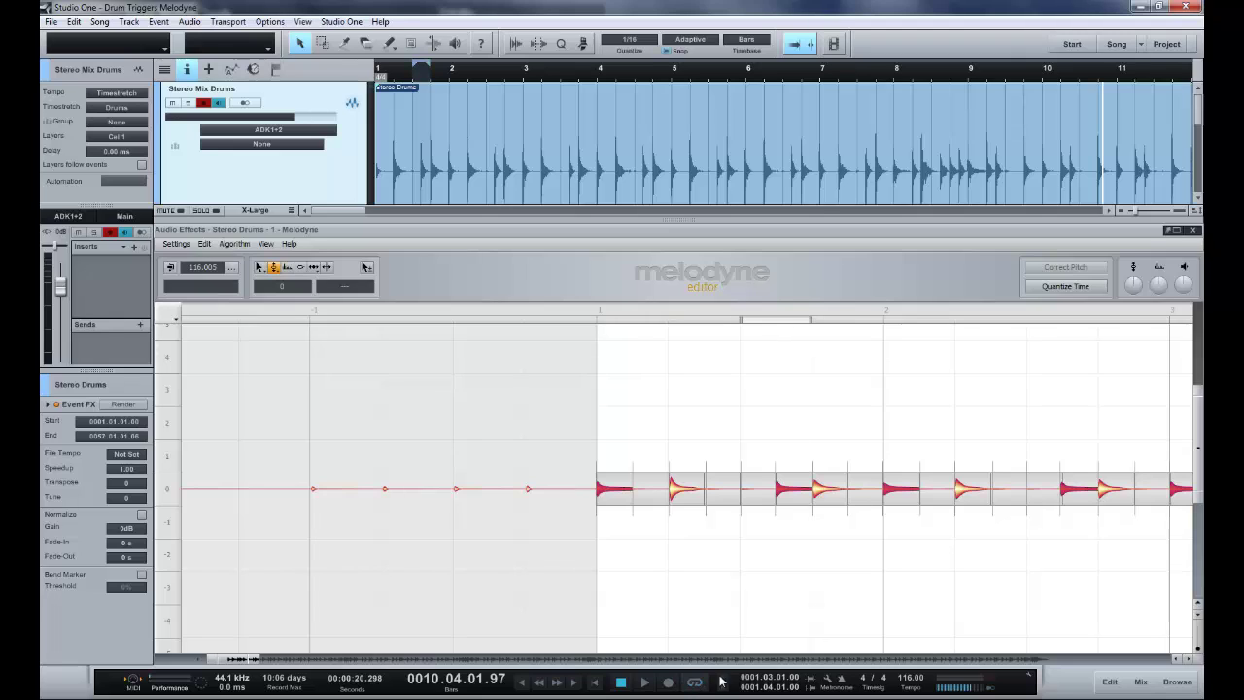
Check the selected hits across the following bars and move them all down to row -1.
click(662, 315)
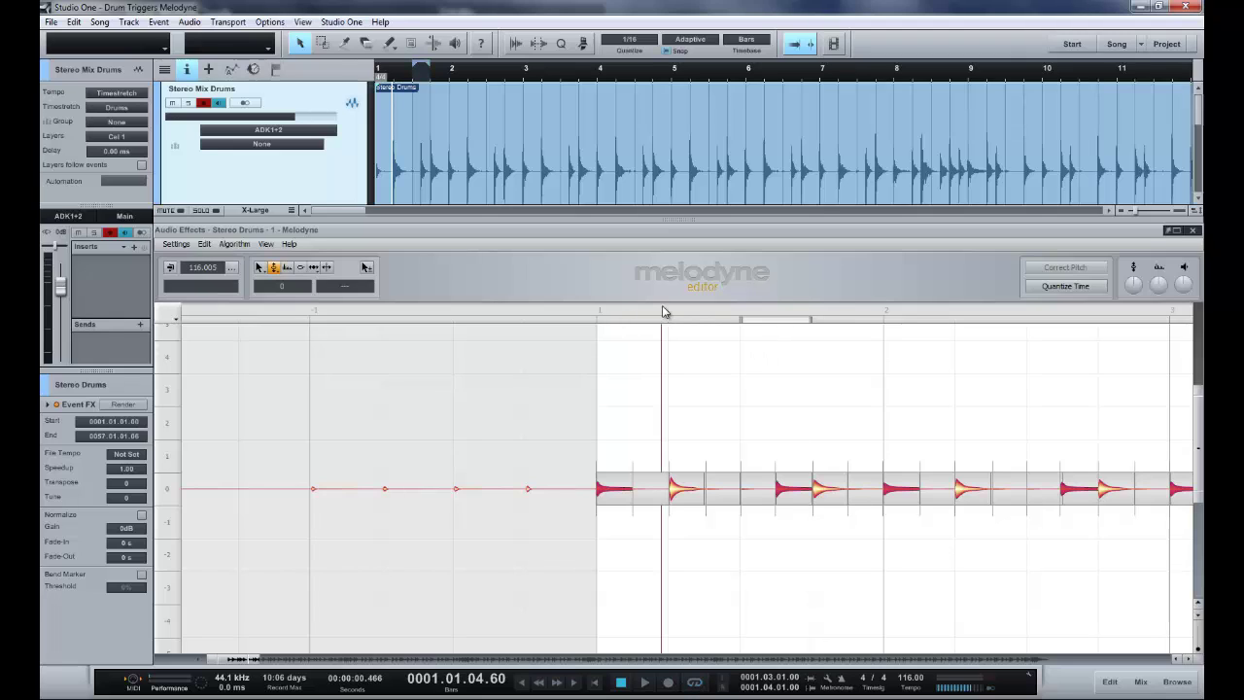
click(660, 313)
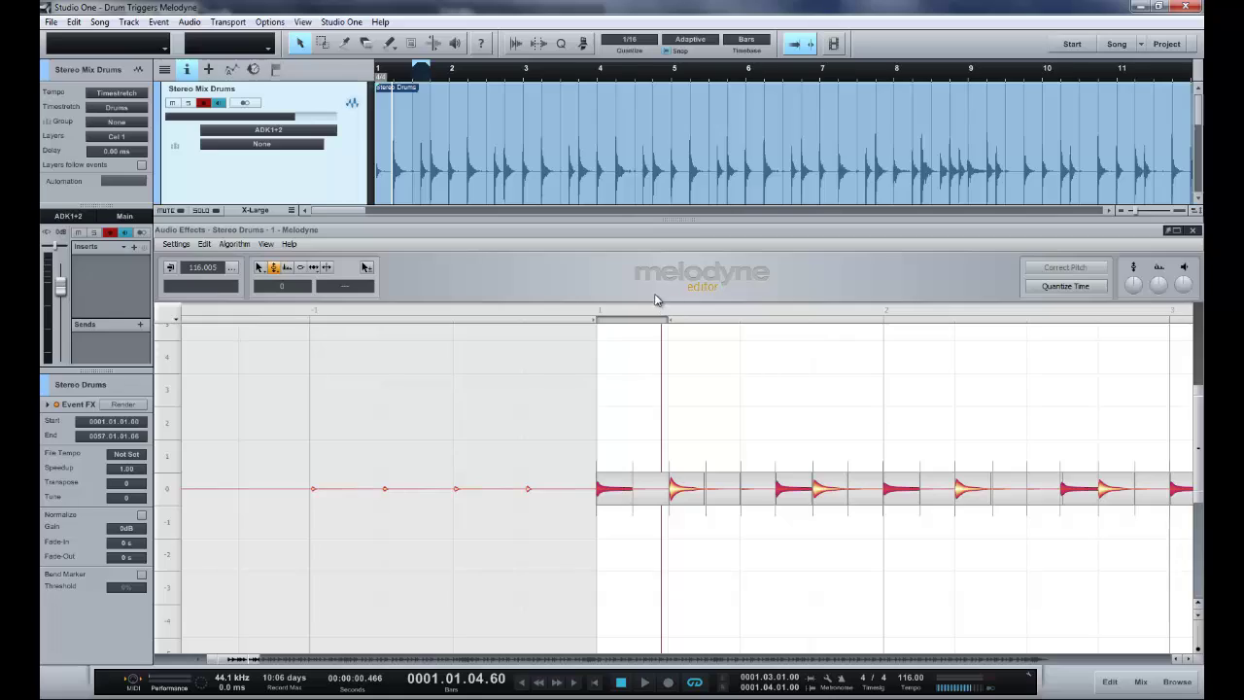
drag(687, 313, 630, 223)
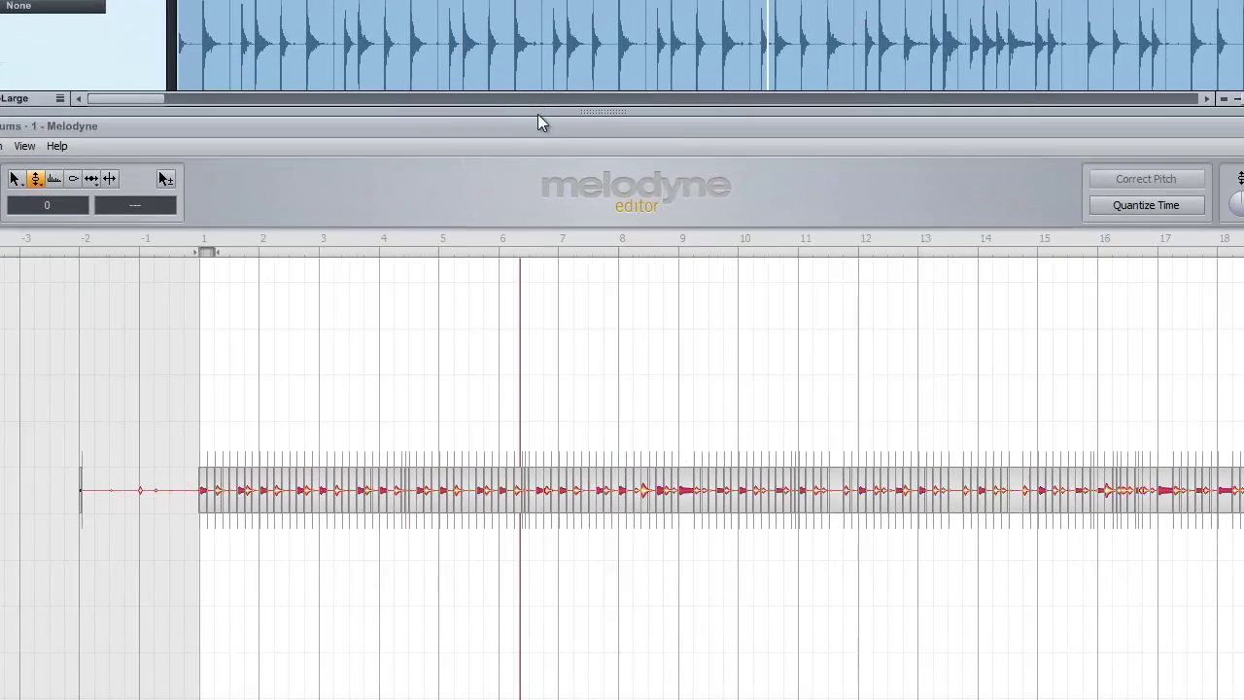
drag(541, 121, 539, 131)
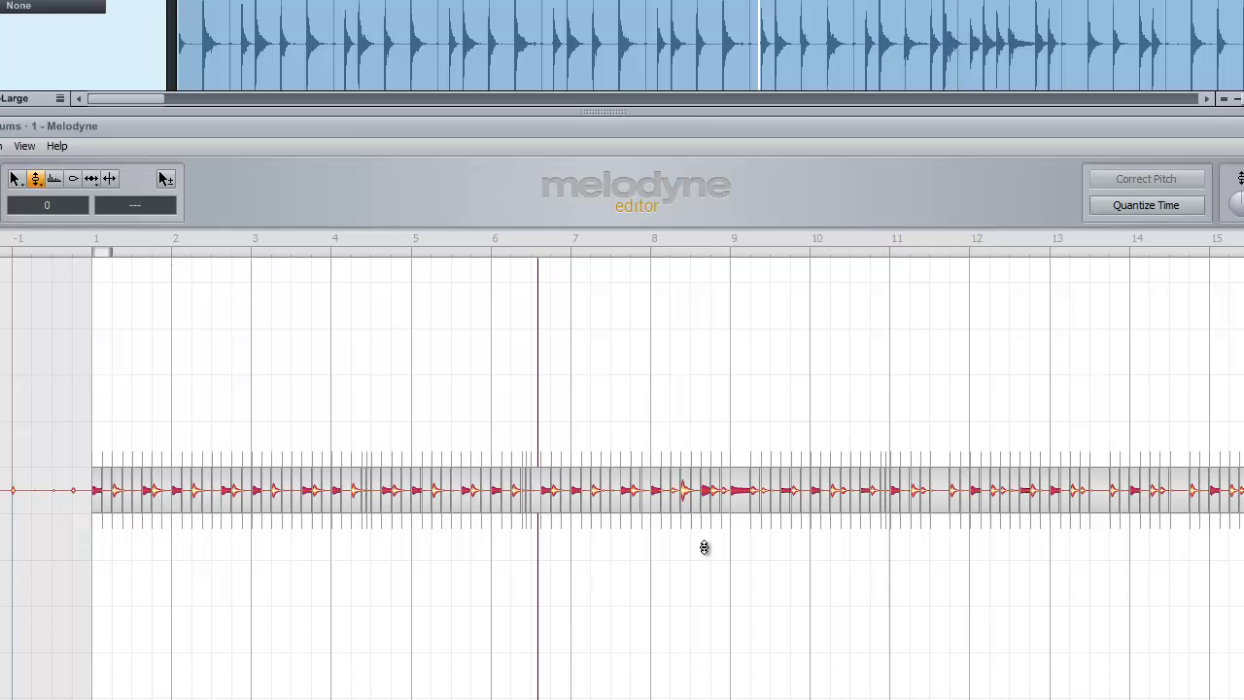
key(ctrl+s)
drag(93, 239, 130, 535)
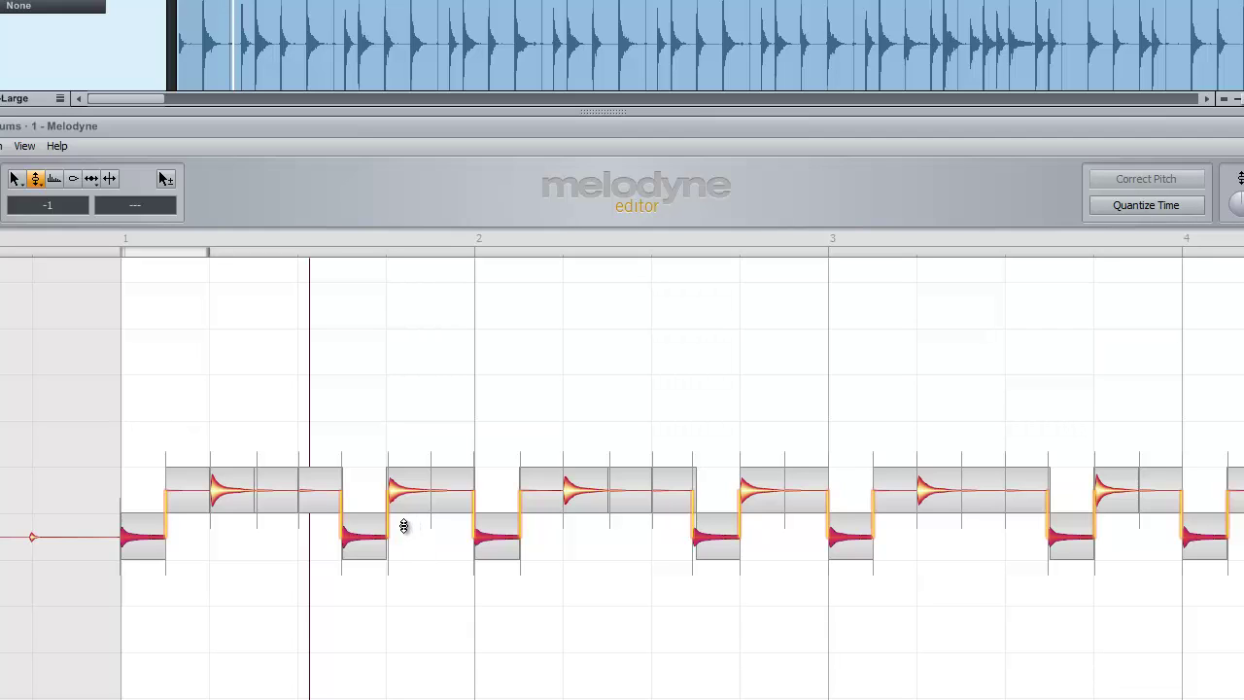
Audition the hits left on row 0, then select those on beats 2 and 4 of bar 1 and the same beats in other bars.
click(225, 490)
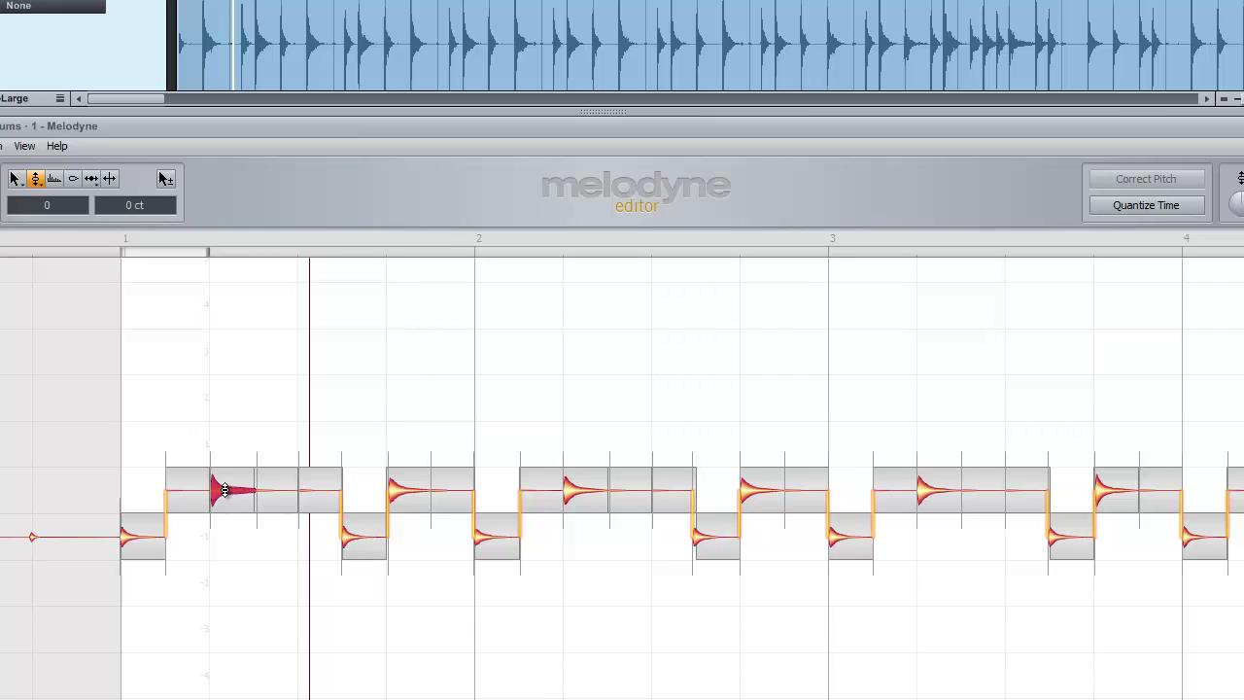
click(398, 491)
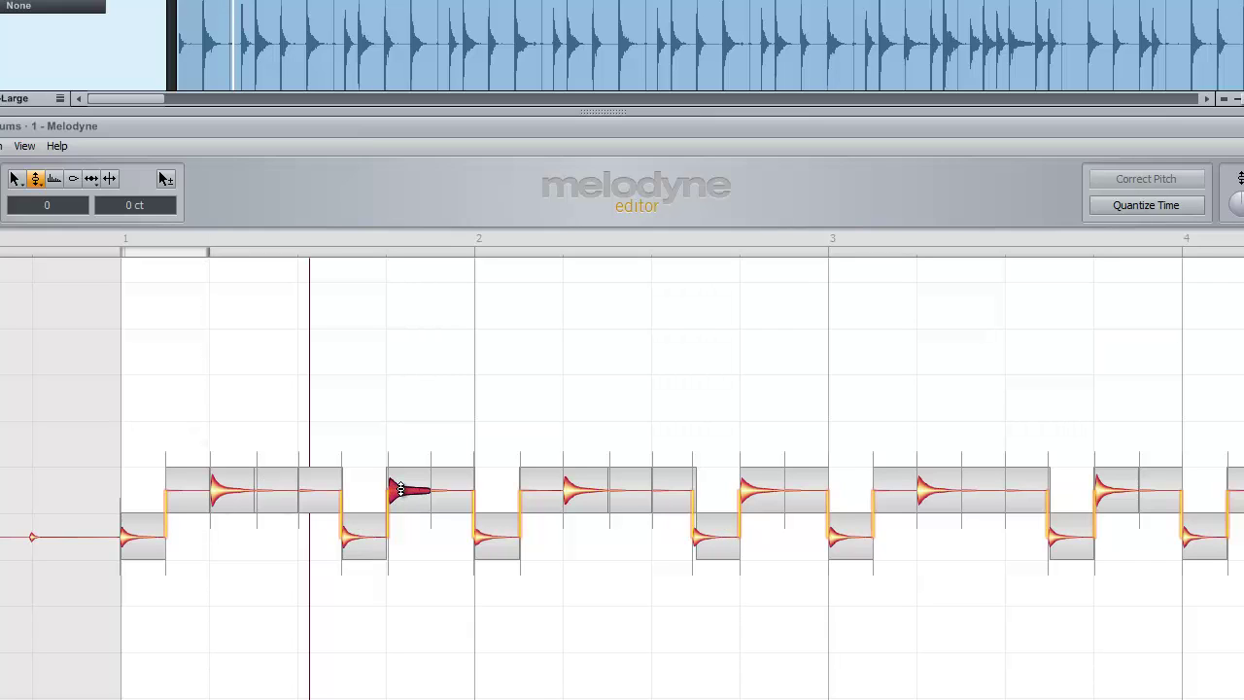
click(579, 492)
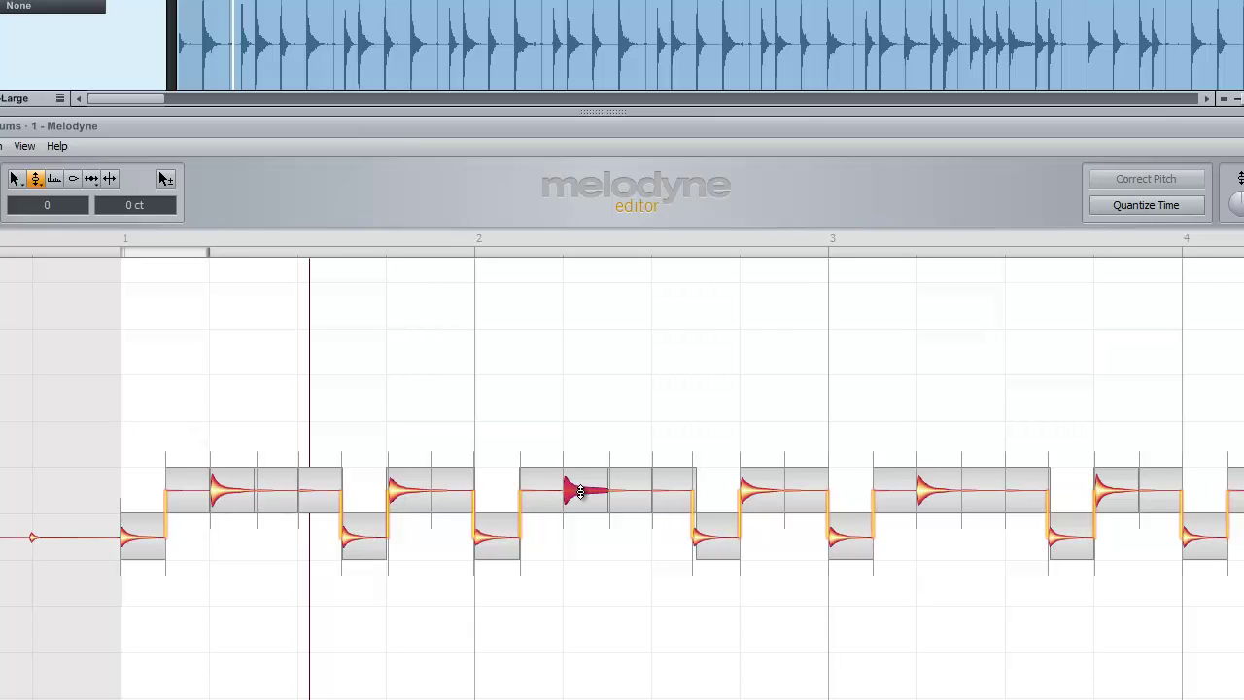
click(233, 491)
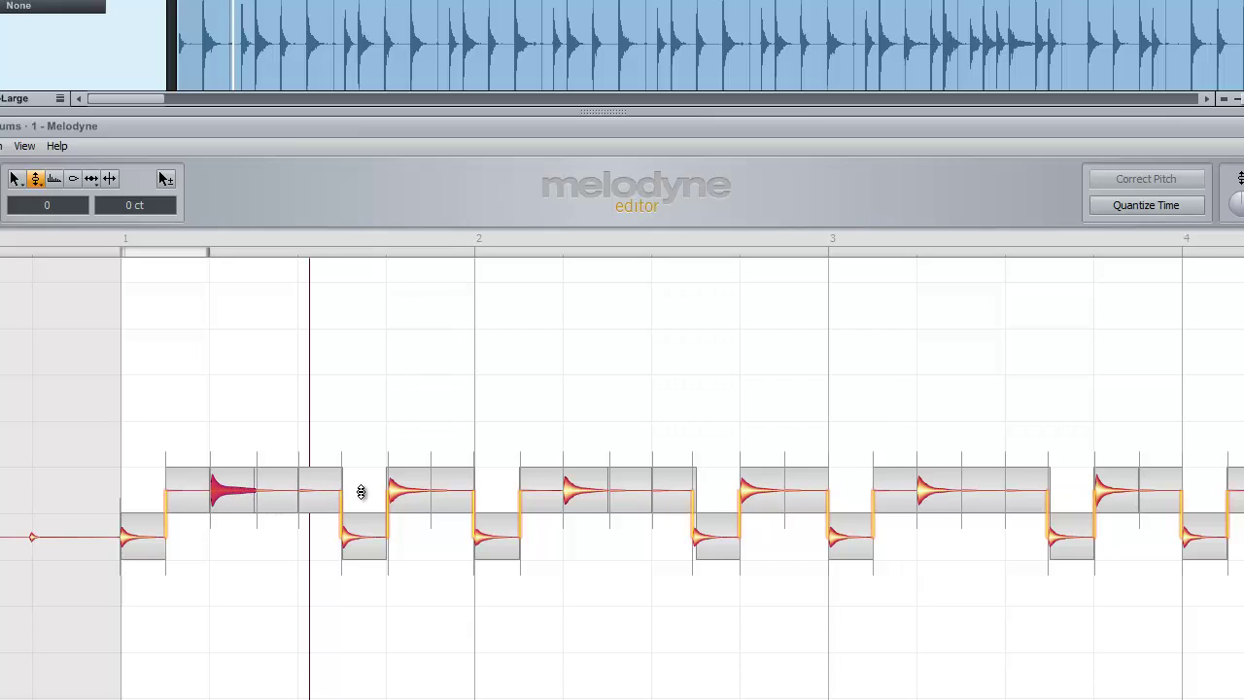
shift+click(396, 491)
click(398, 490)
right_click(293, 408)
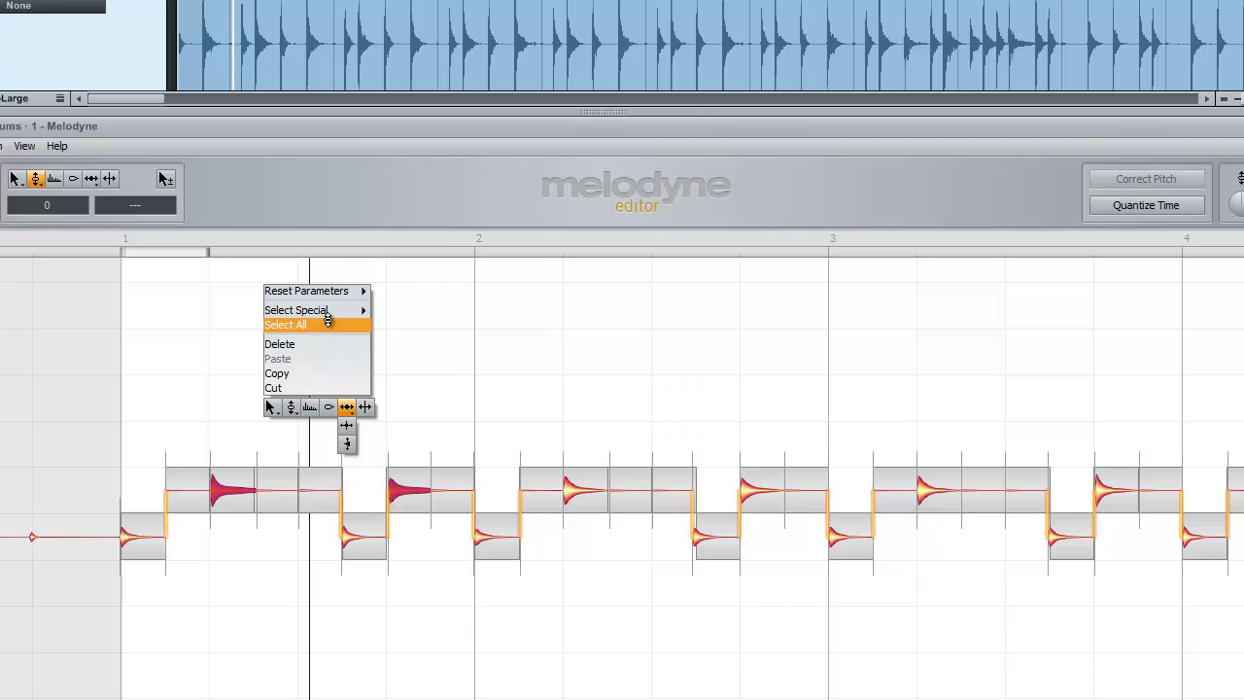
mouse_move(329, 310)
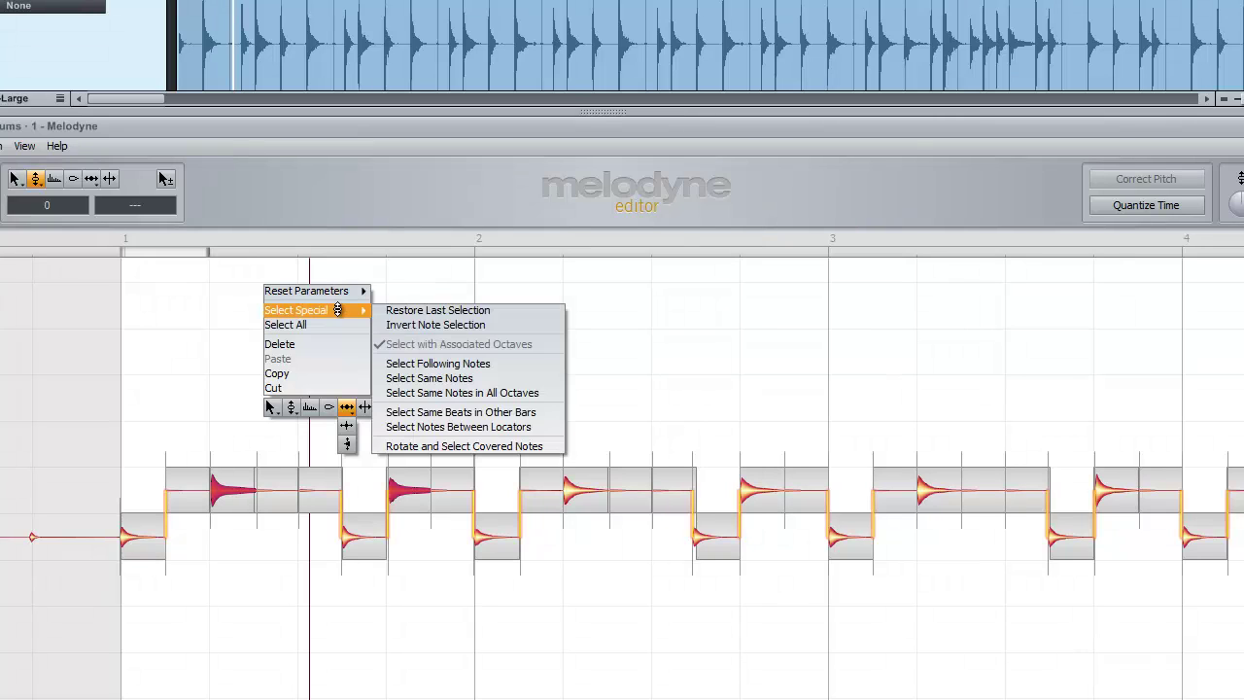
click(438, 417)
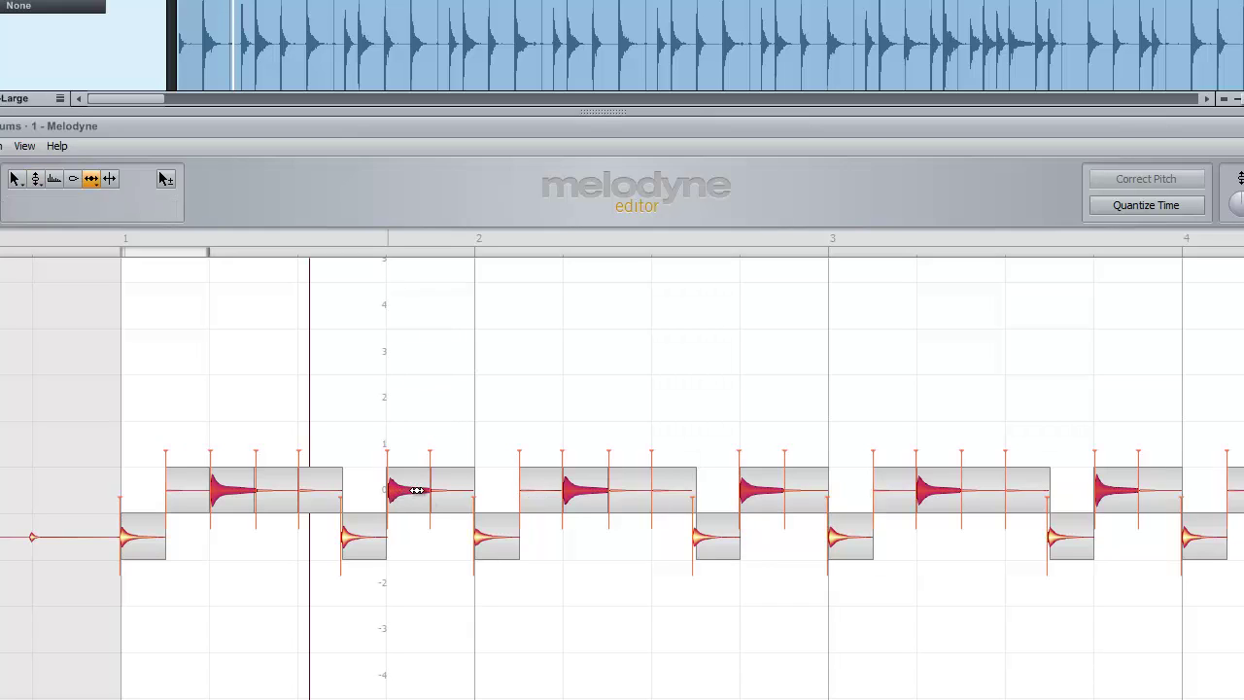
Move the selected beat 2 and 4 hits up to row 1 with the Pitch Tool.
key(F2)
drag(225, 491, 229, 460)
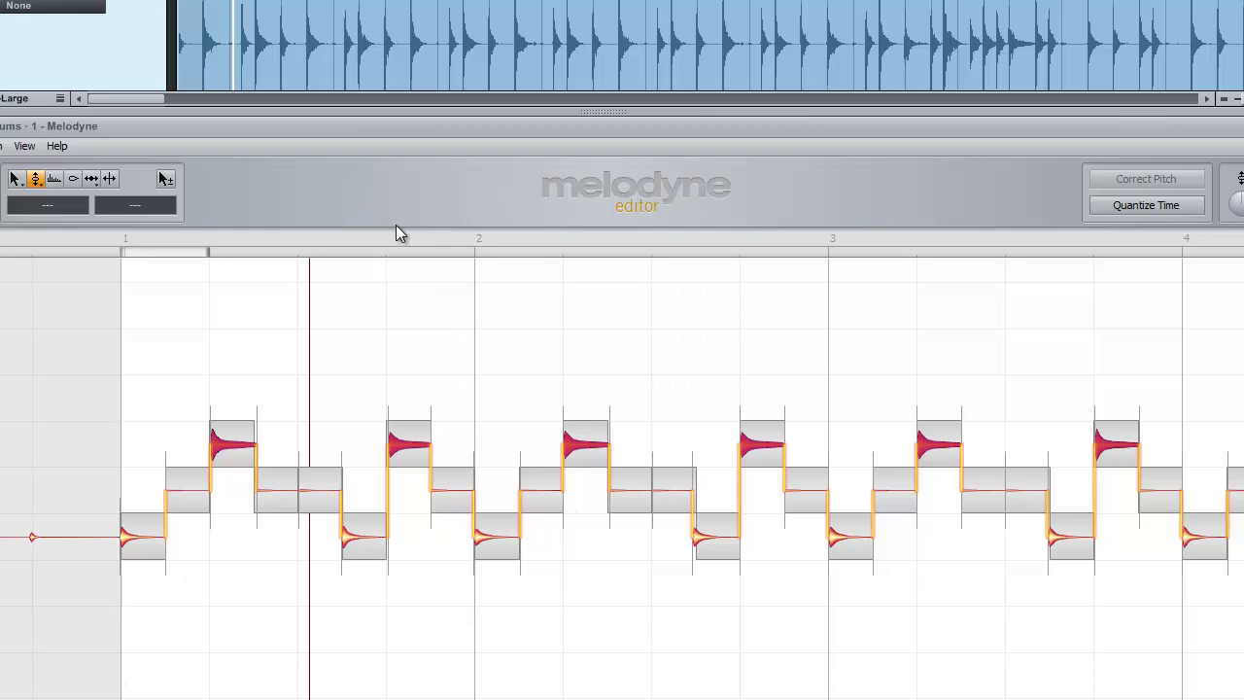
drag(402, 236, 327, 165)
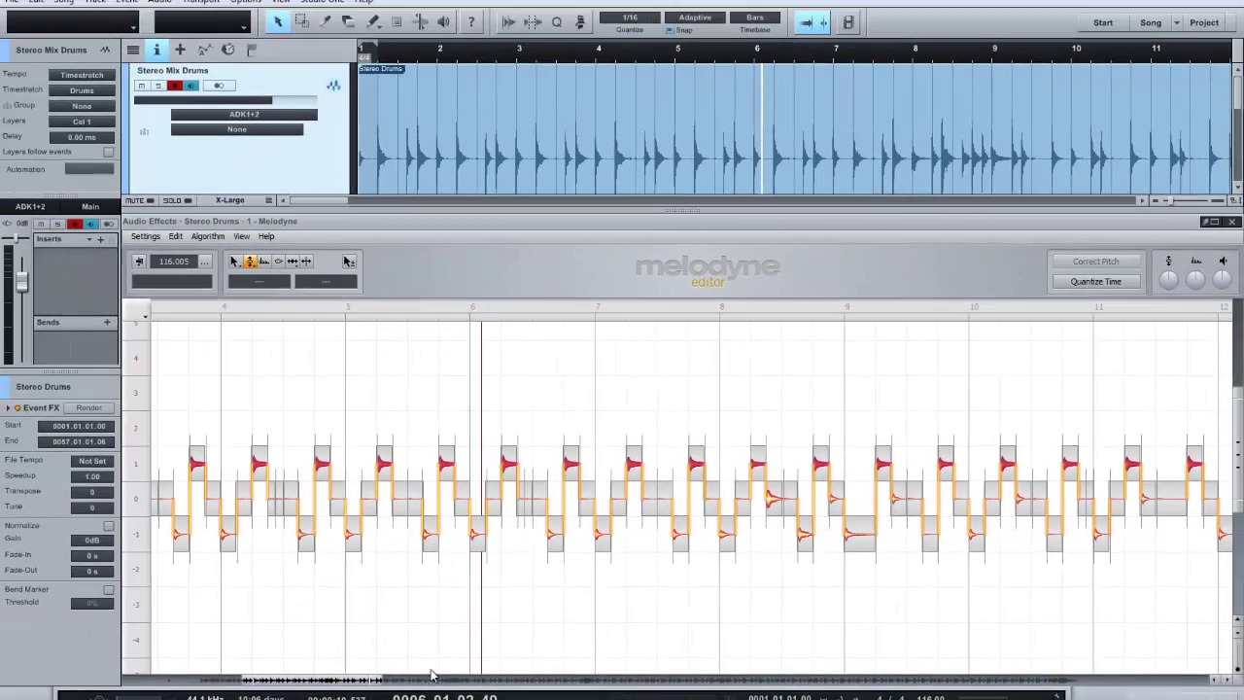
Play back the sorted hits from bar 1 and move the first hit of bar 8 up to row 2.
drag(362, 687, 299, 688)
click(259, 309)
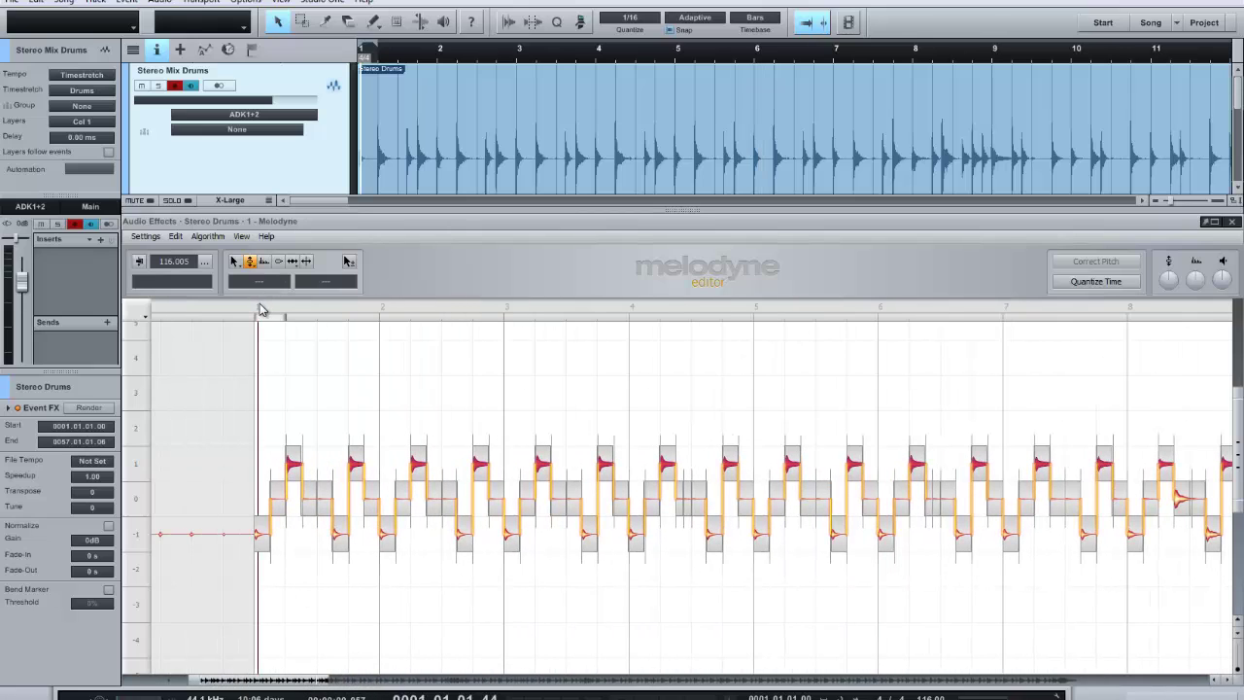
key(alt+space)
key(Escape)
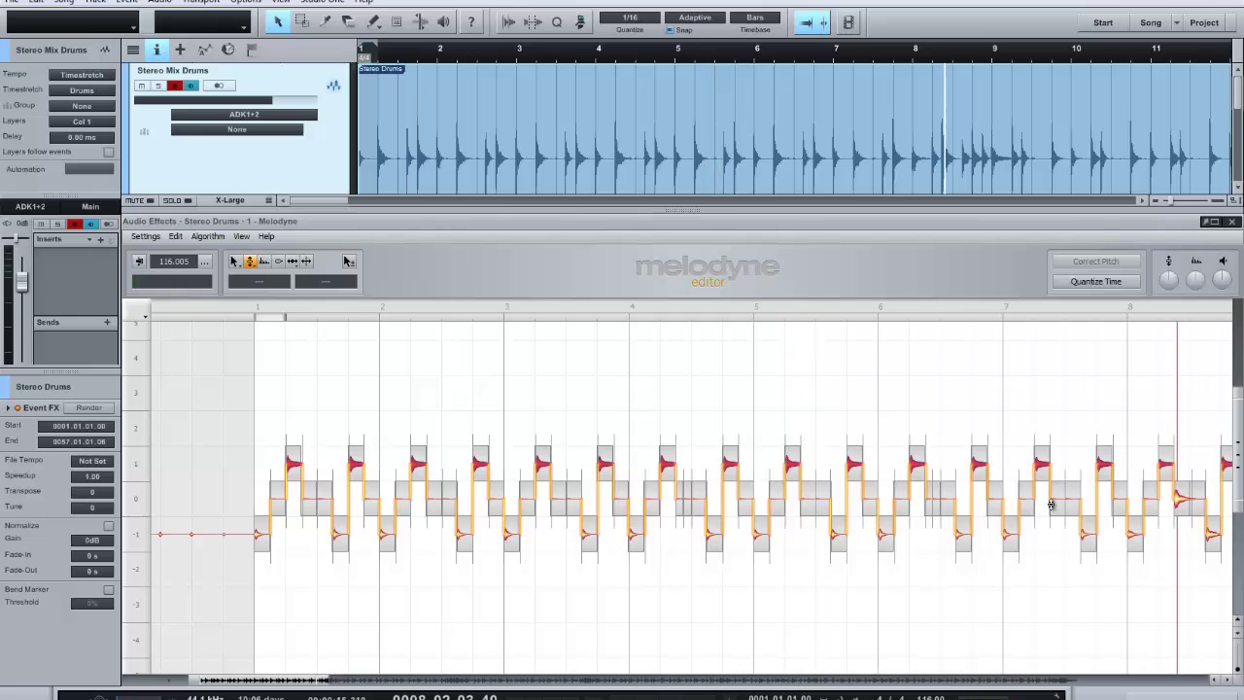
click(1113, 311)
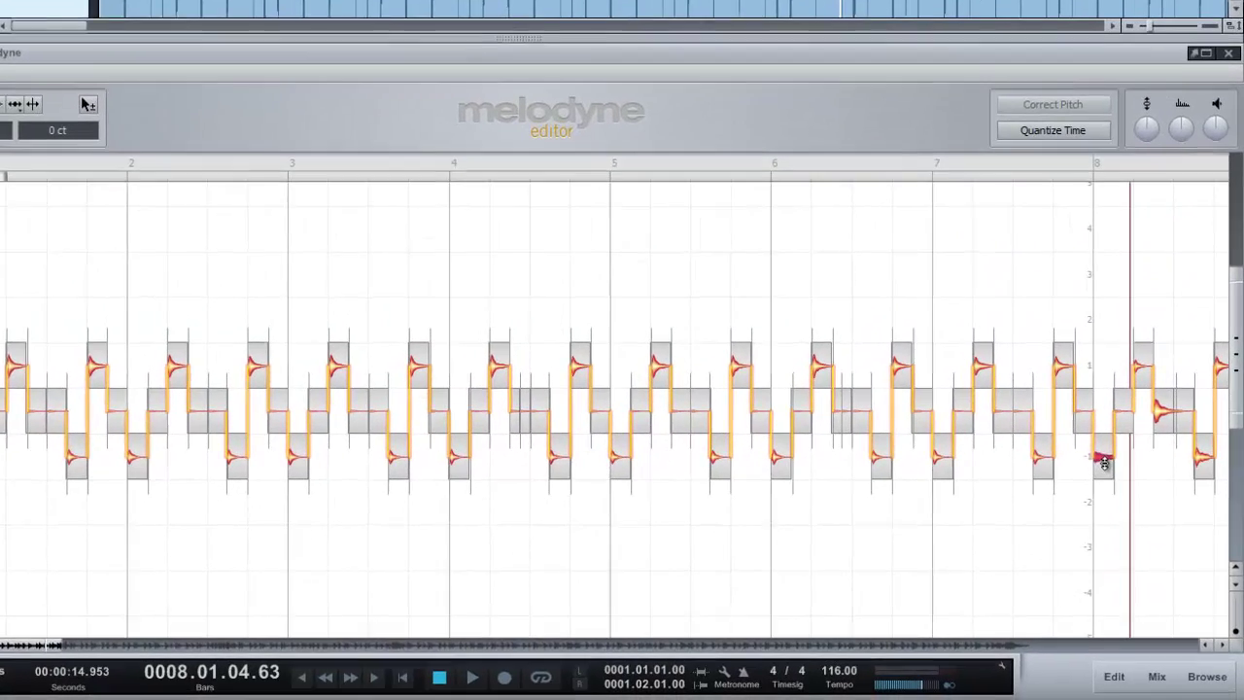
drag(1135, 538, 1138, 444)
drag(1104, 331, 1103, 313)
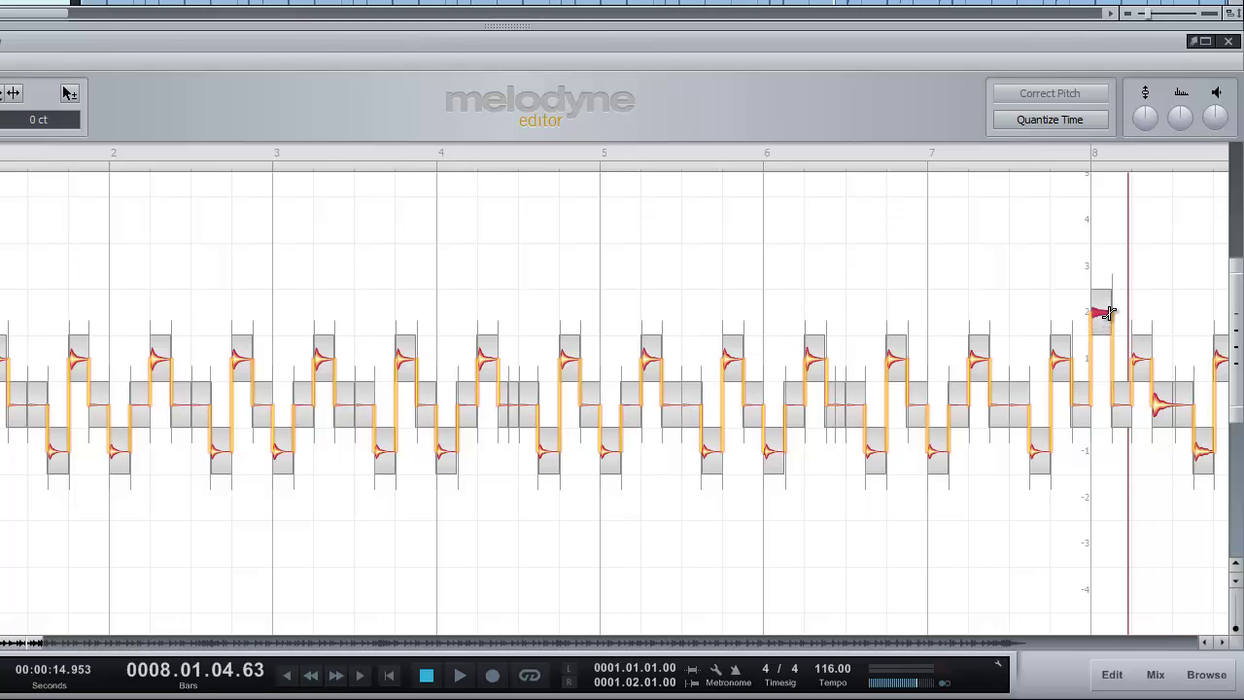
Audition the transition into bar 8 and move the hit on beat 2 of bar 8 down to row -1.
click(1023, 163)
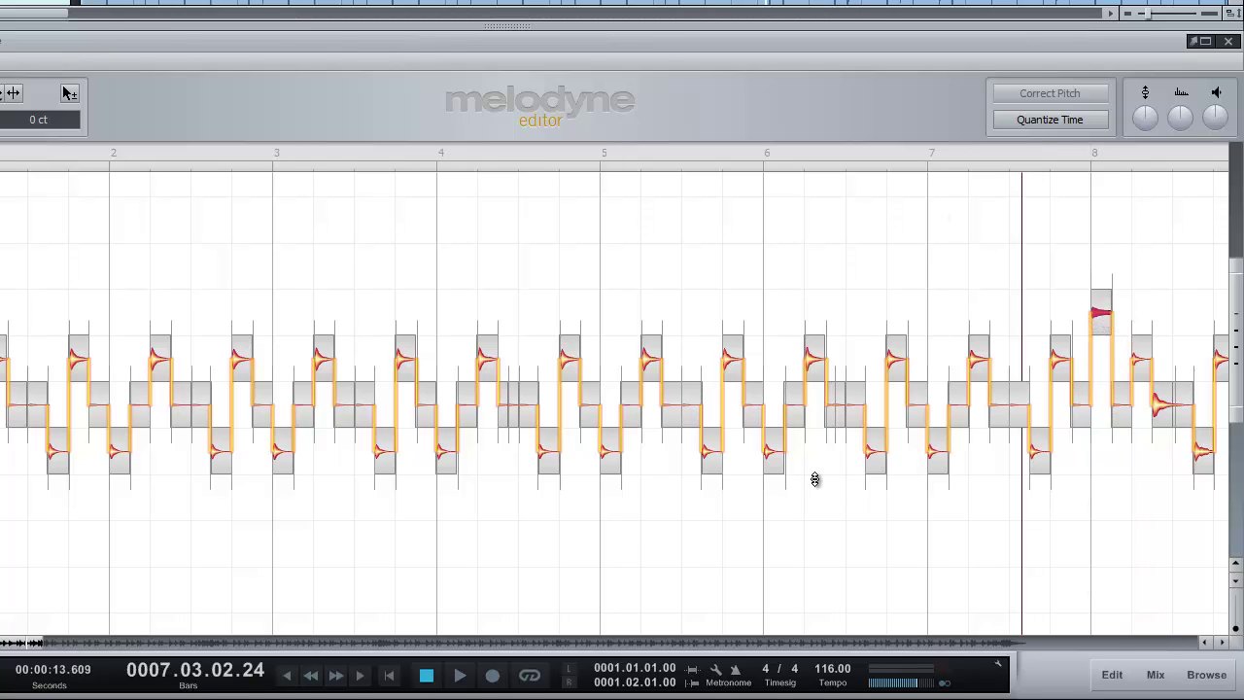
key(space)
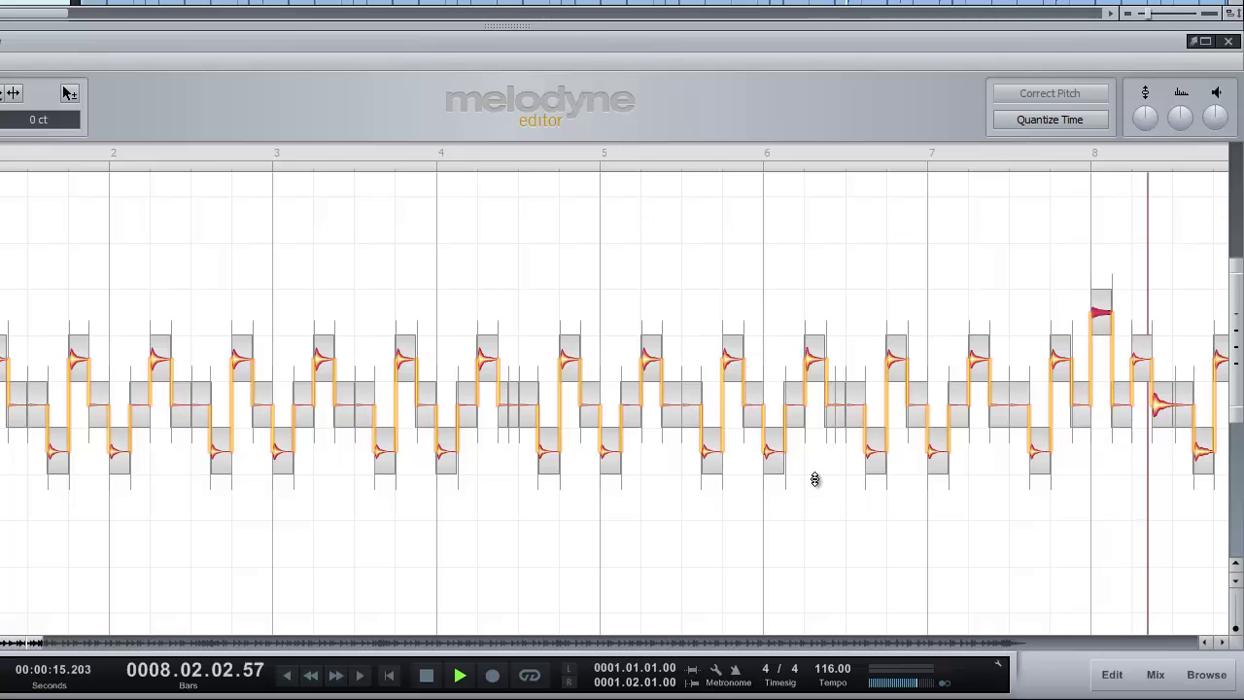
key(space)
click(1113, 160)
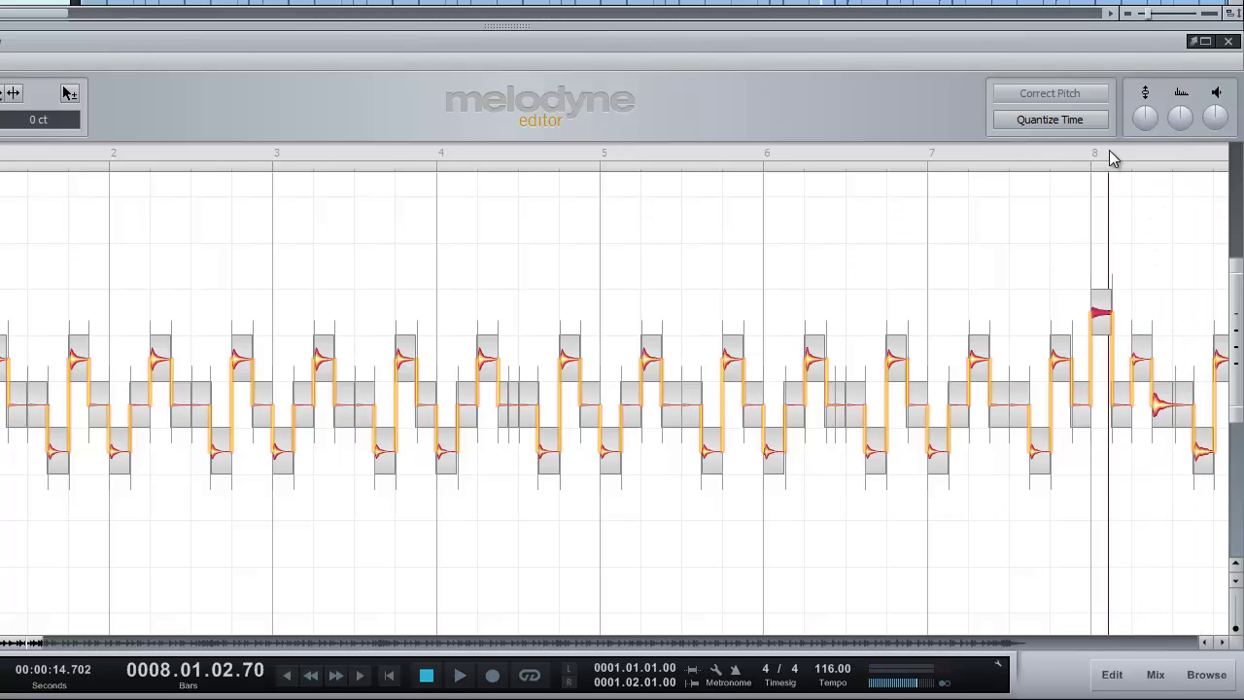
key(space)
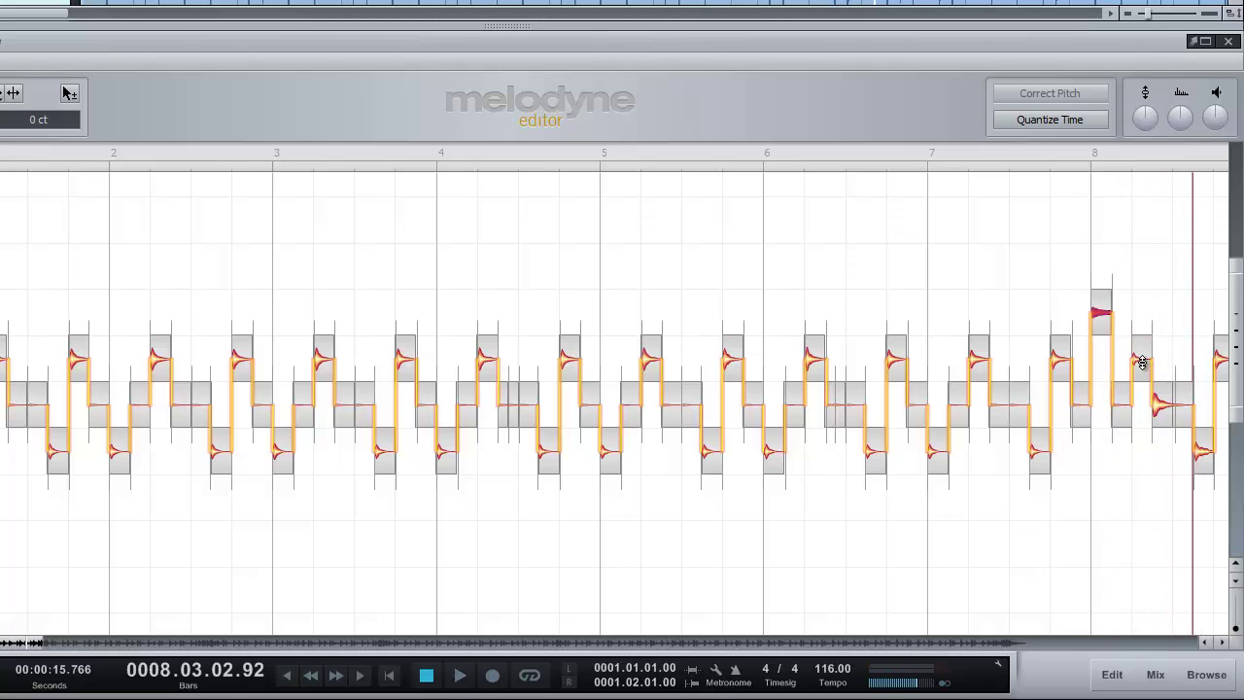
drag(1143, 375, 1144, 467)
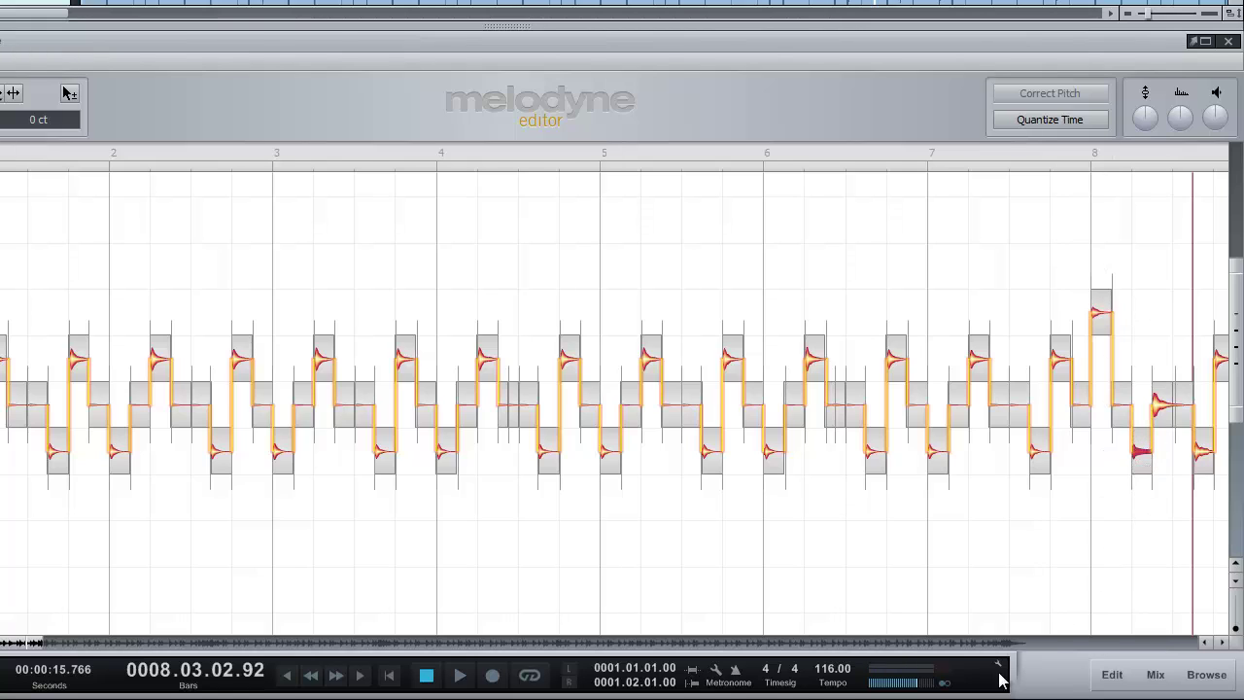
Audition bar 8 and the individual hits before bar 9, and move the last hit of bar 8 up to row 2.
scroll(23, 667, right, 6)
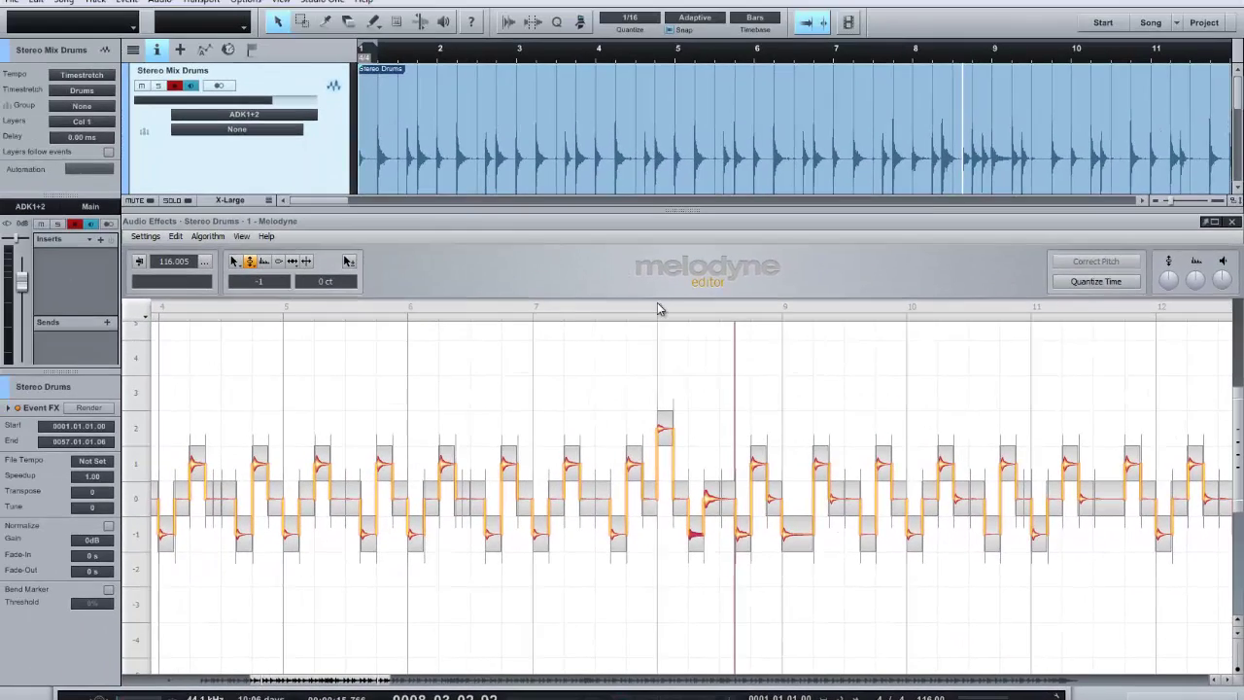
click(501, 173)
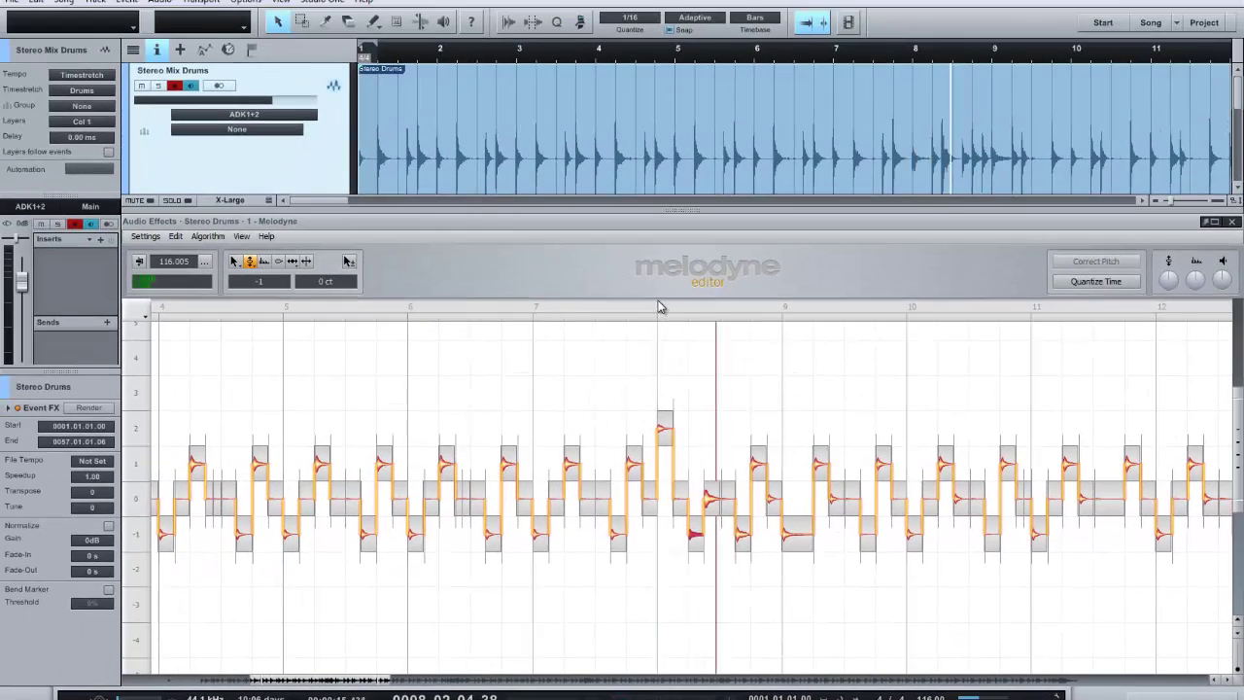
click(754, 309)
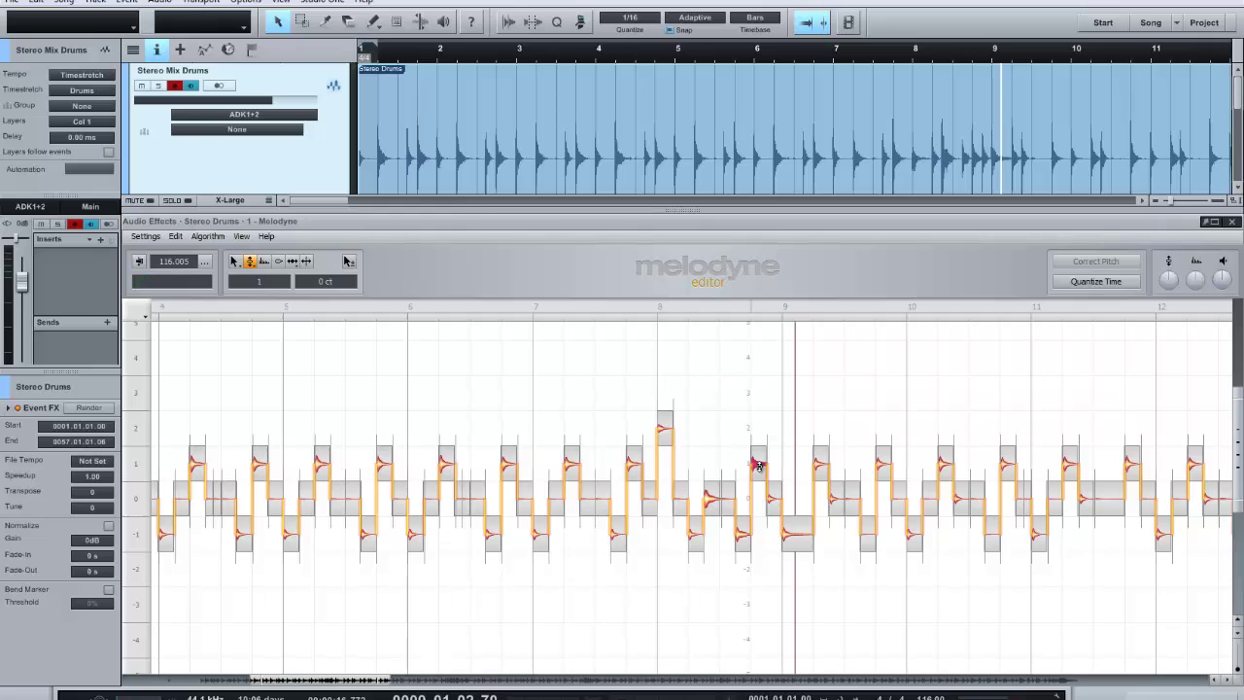
mouse_move(757, 465)
mouse_down()
mouse_move(760, 490)
mouse_move(759, 466)
mouse_up()
click(771, 502)
click(789, 535)
click(771, 501)
drag(770, 500, 772, 422)
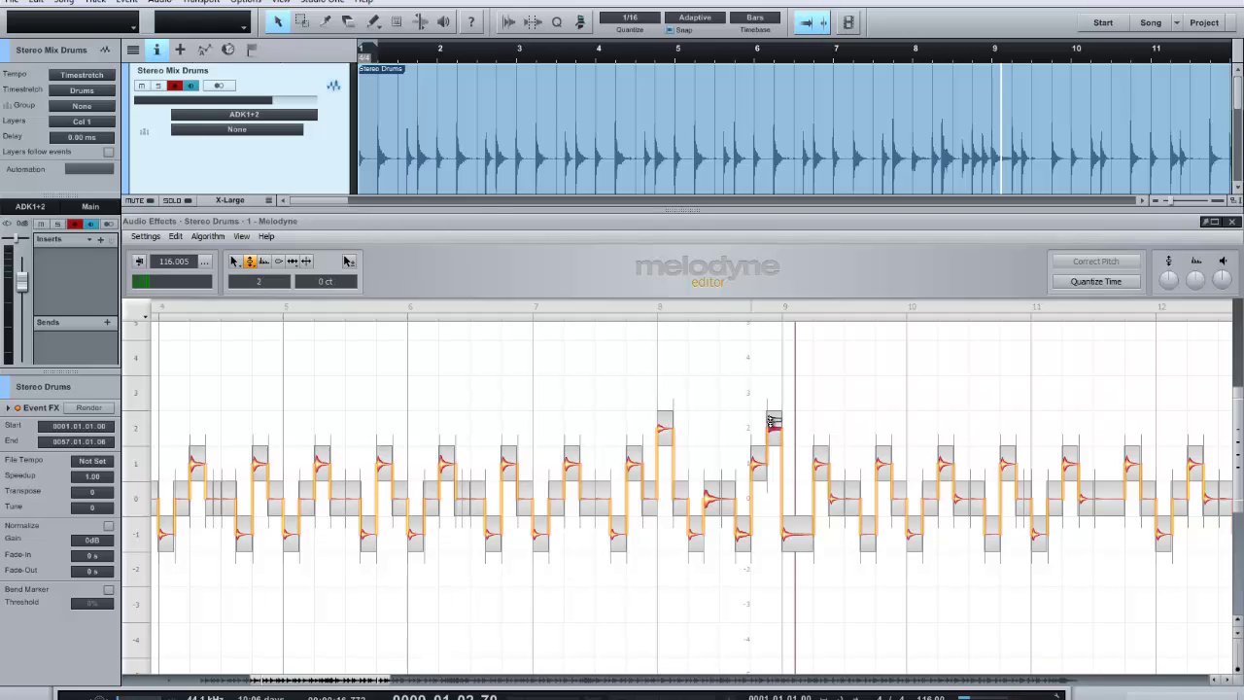
Duplicate the hit at the start of bar 9 in place and move the copy up to row 3.
click(739, 307)
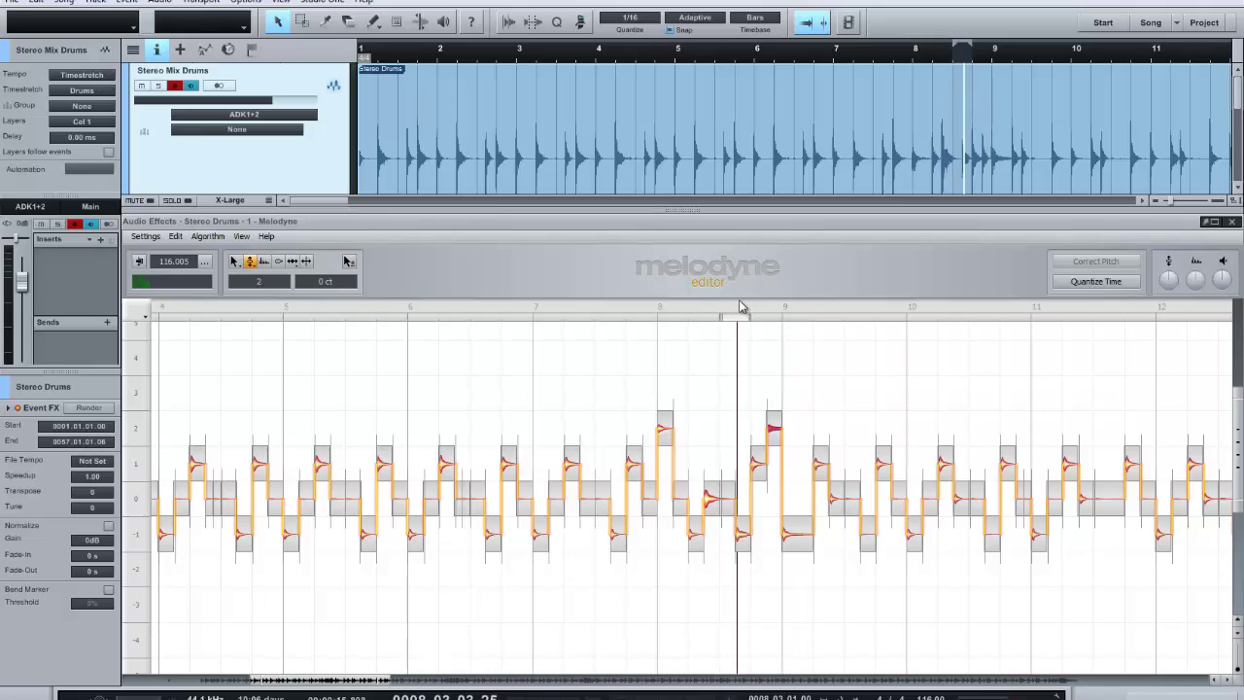
click(787, 536)
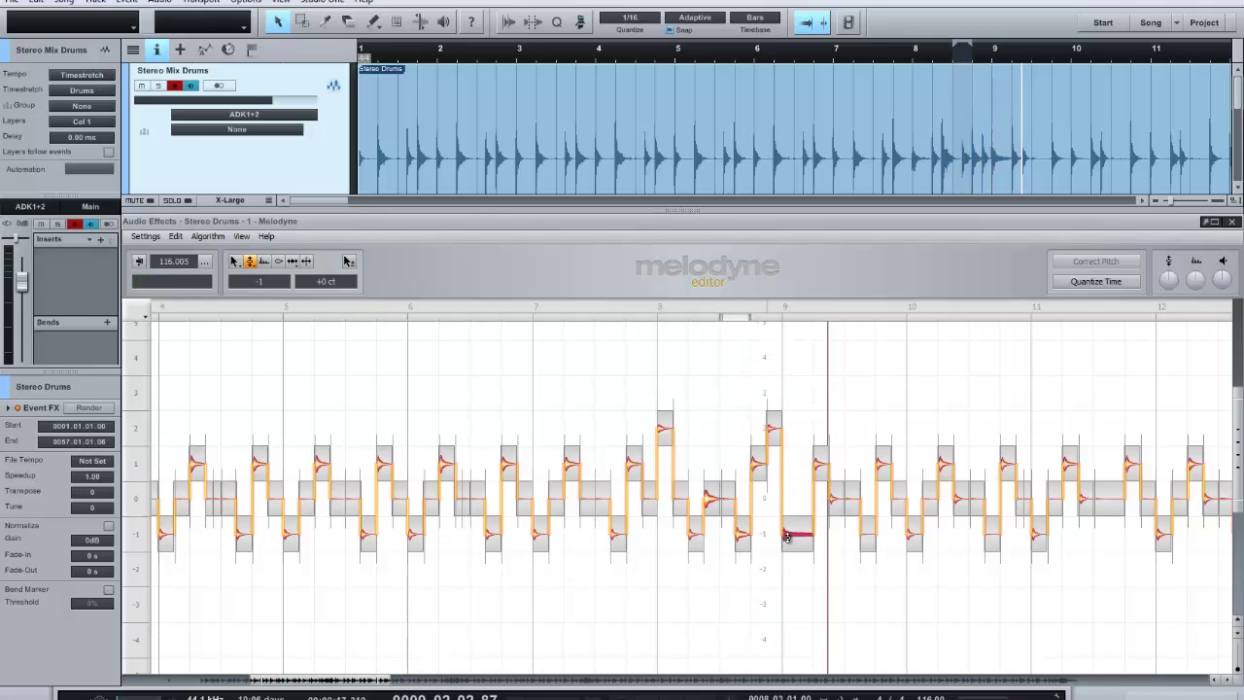
right_click(787, 536)
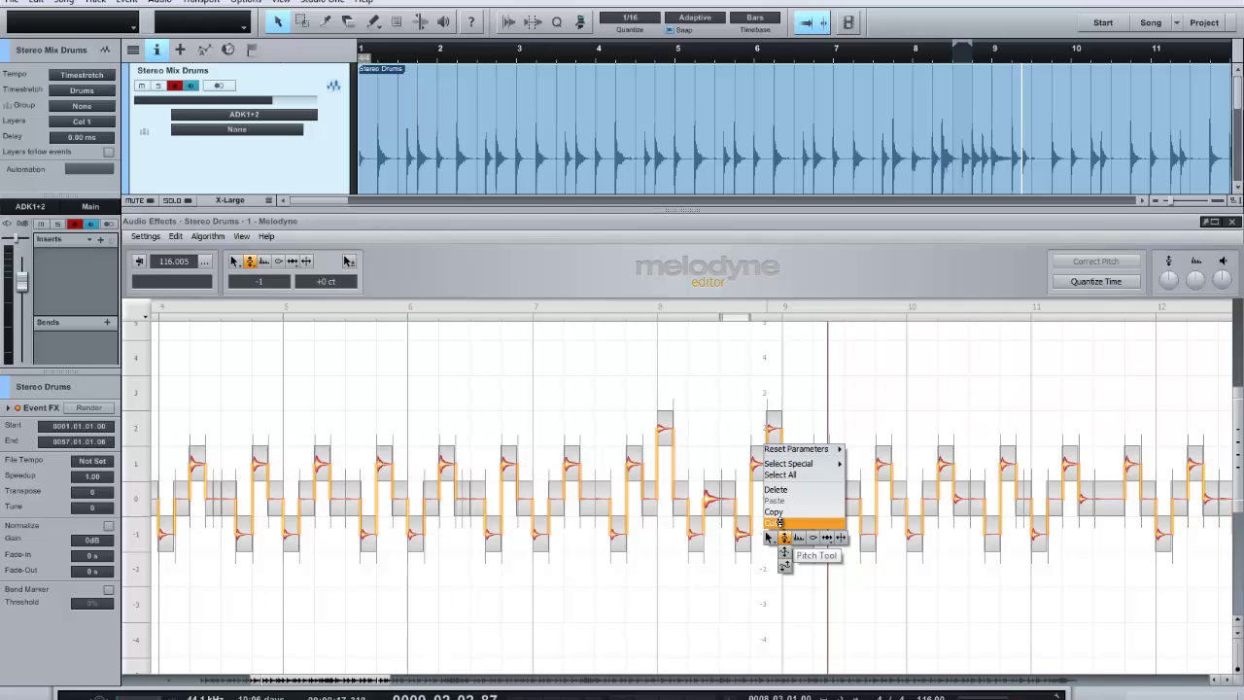
click(778, 523)
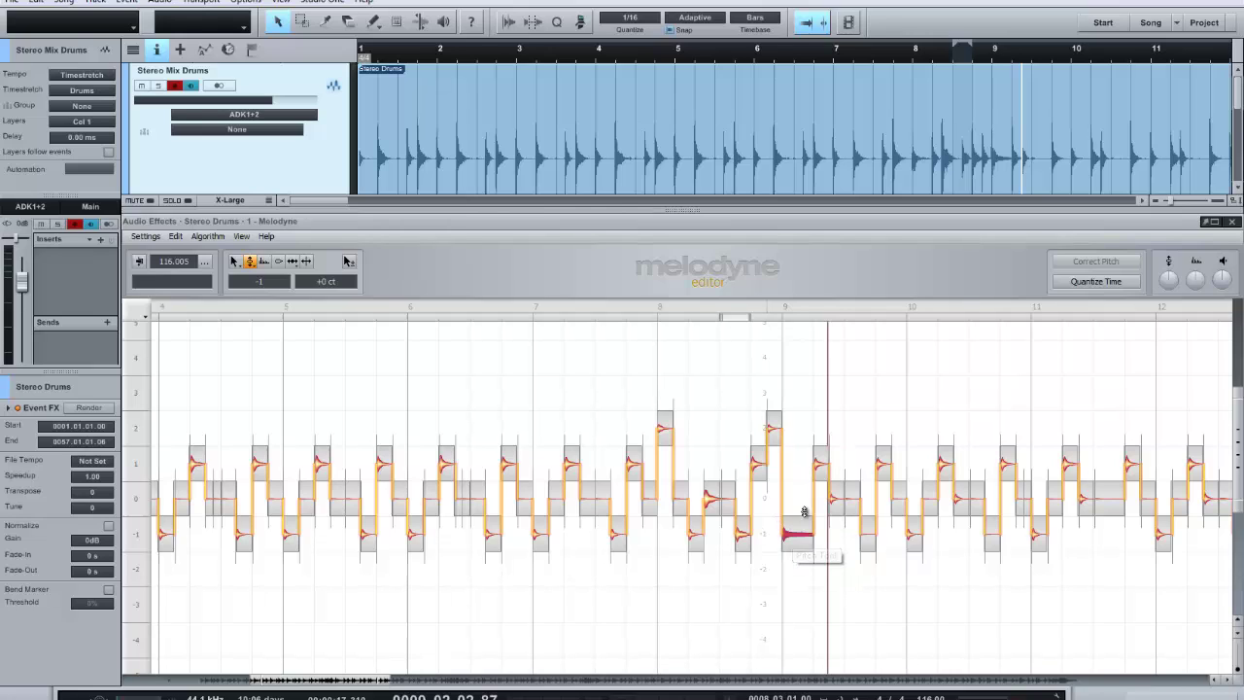
click(785, 311)
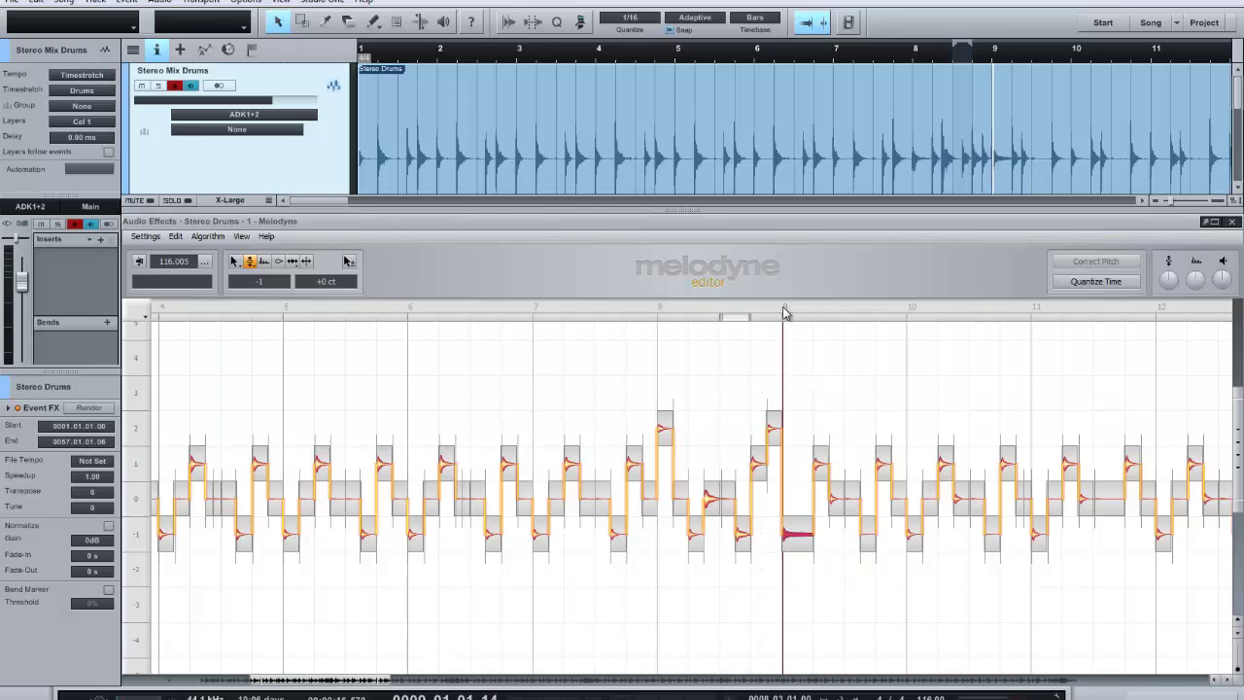
right_click(792, 543)
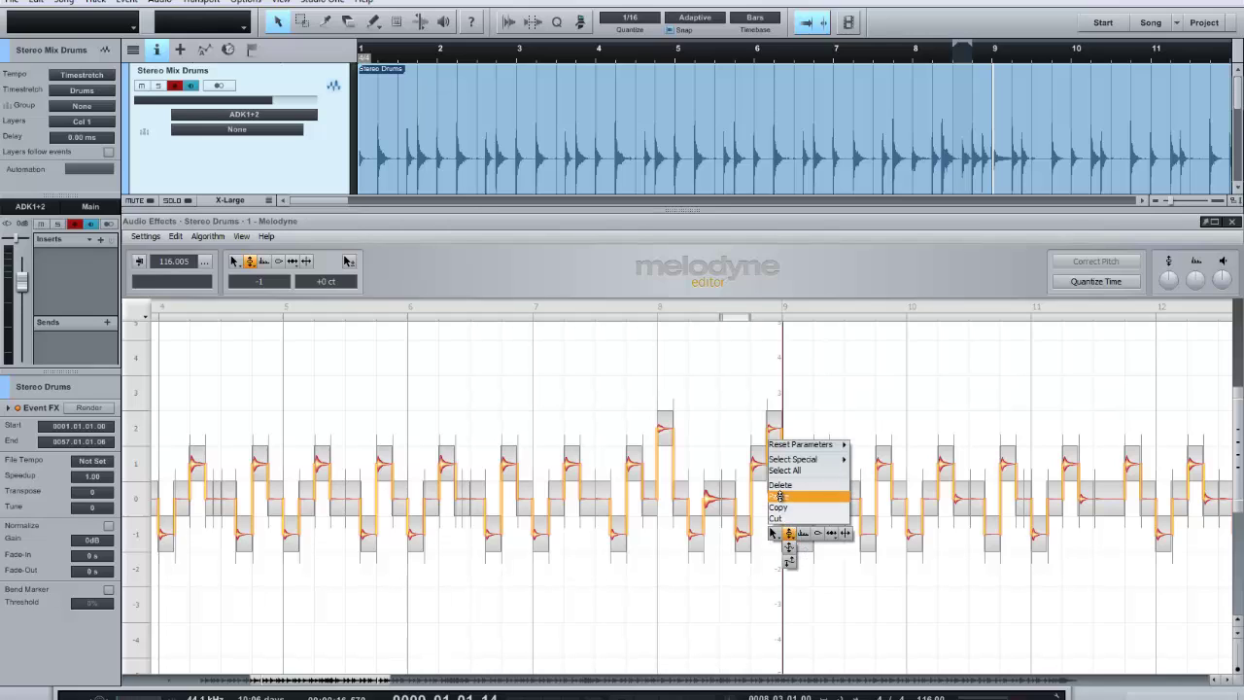
click(779, 497)
drag(790, 537, 788, 398)
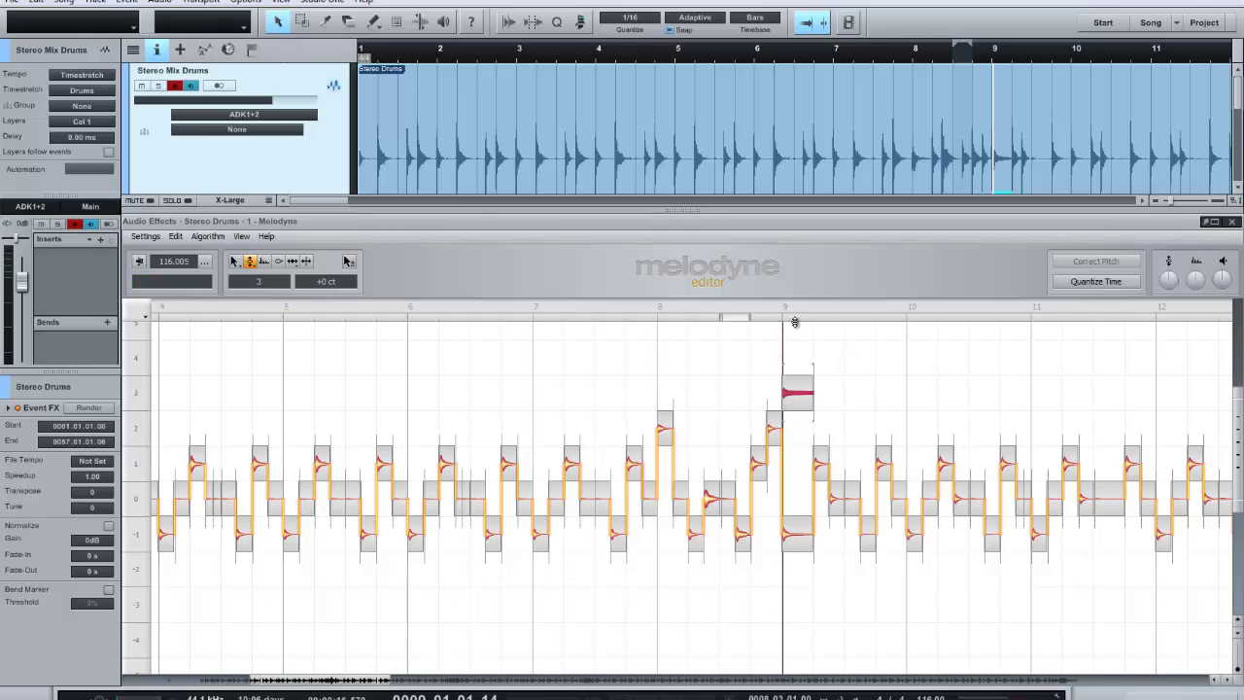
Audition the transition into bar 9 with the duplicated hit.
click(759, 315)
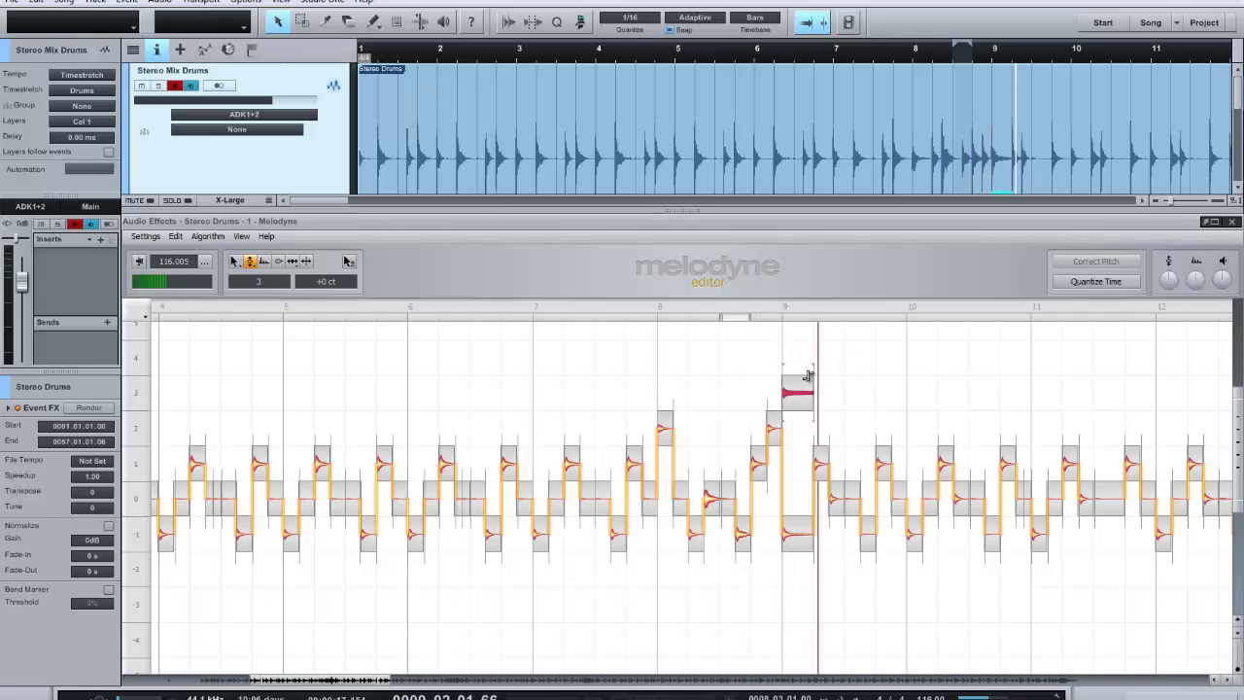
key(space)
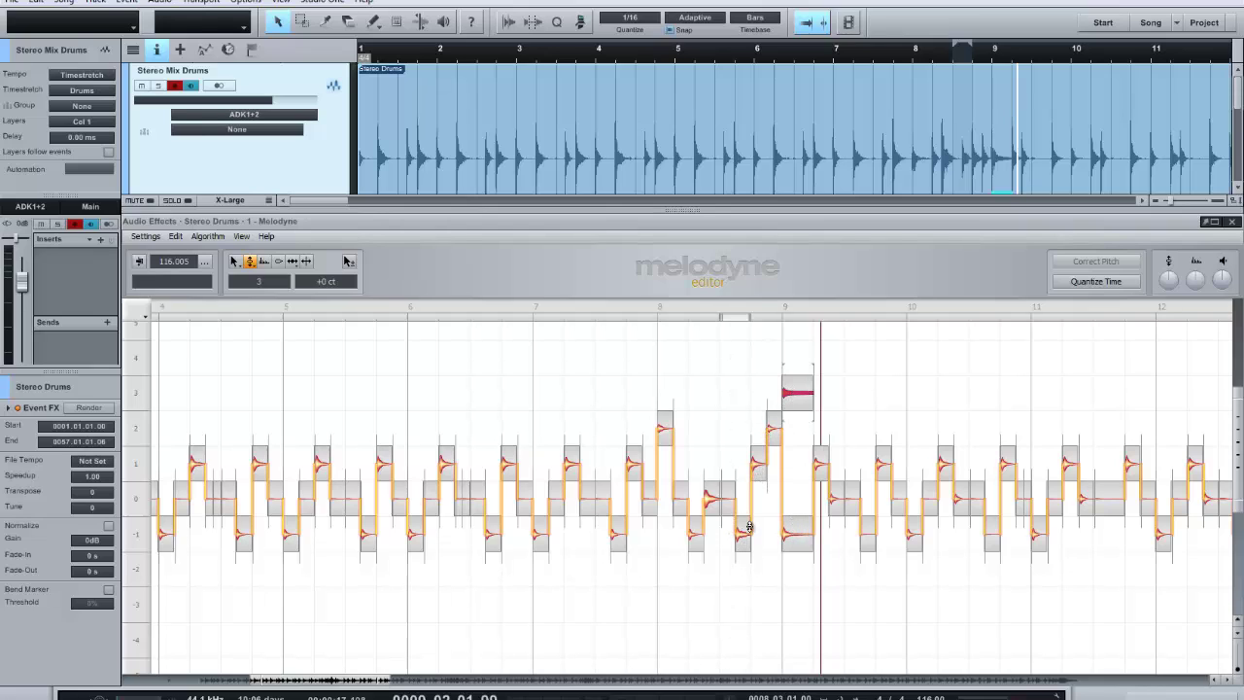
click(764, 311)
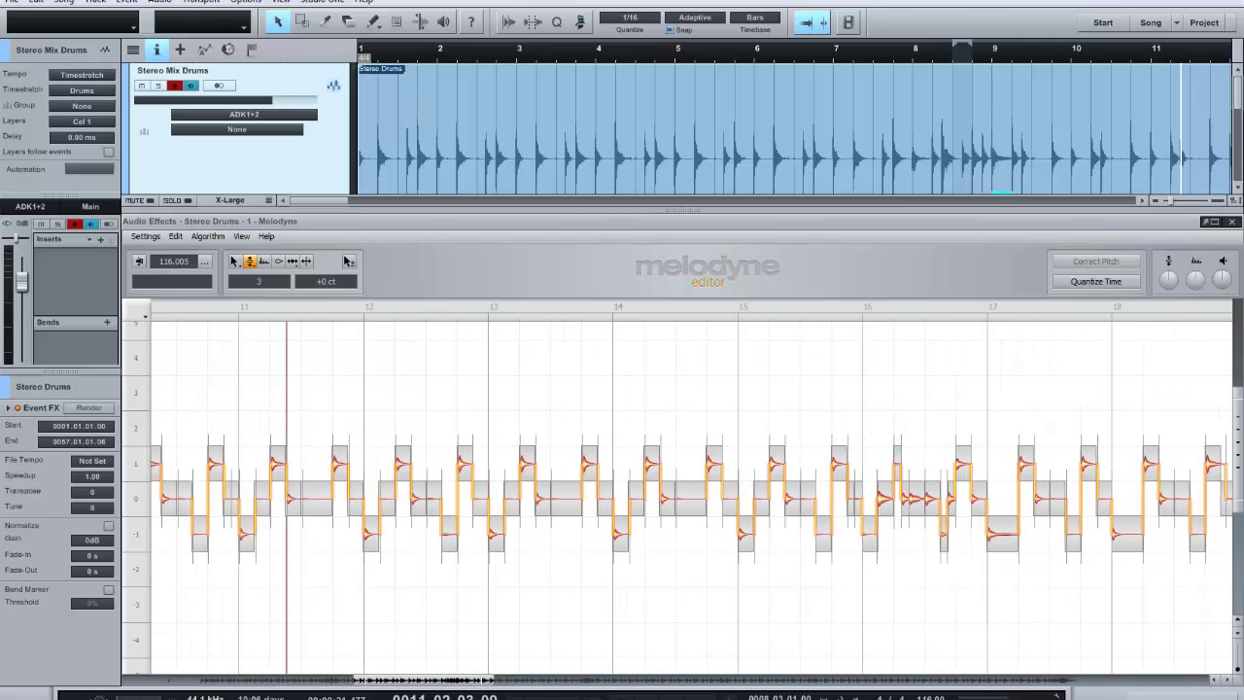
Play back the start of bar 16 and move the offbeat hit just before its beat 3 up to row 2.
click(810, 307)
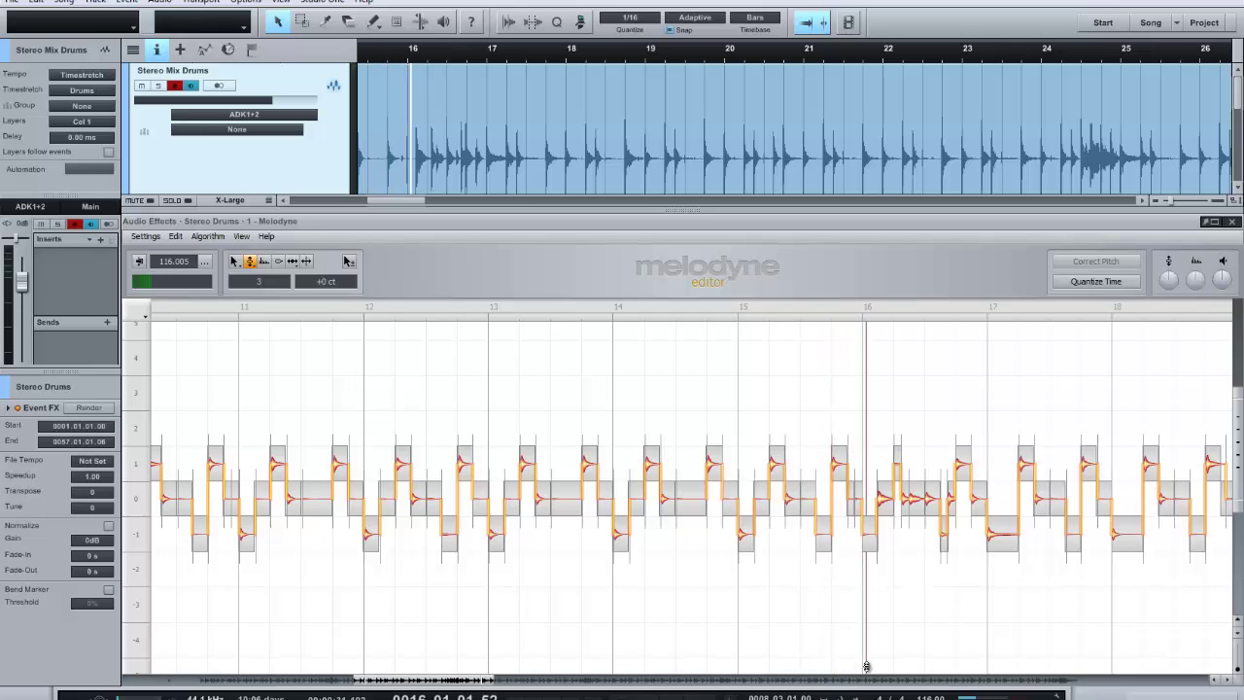
key(space)
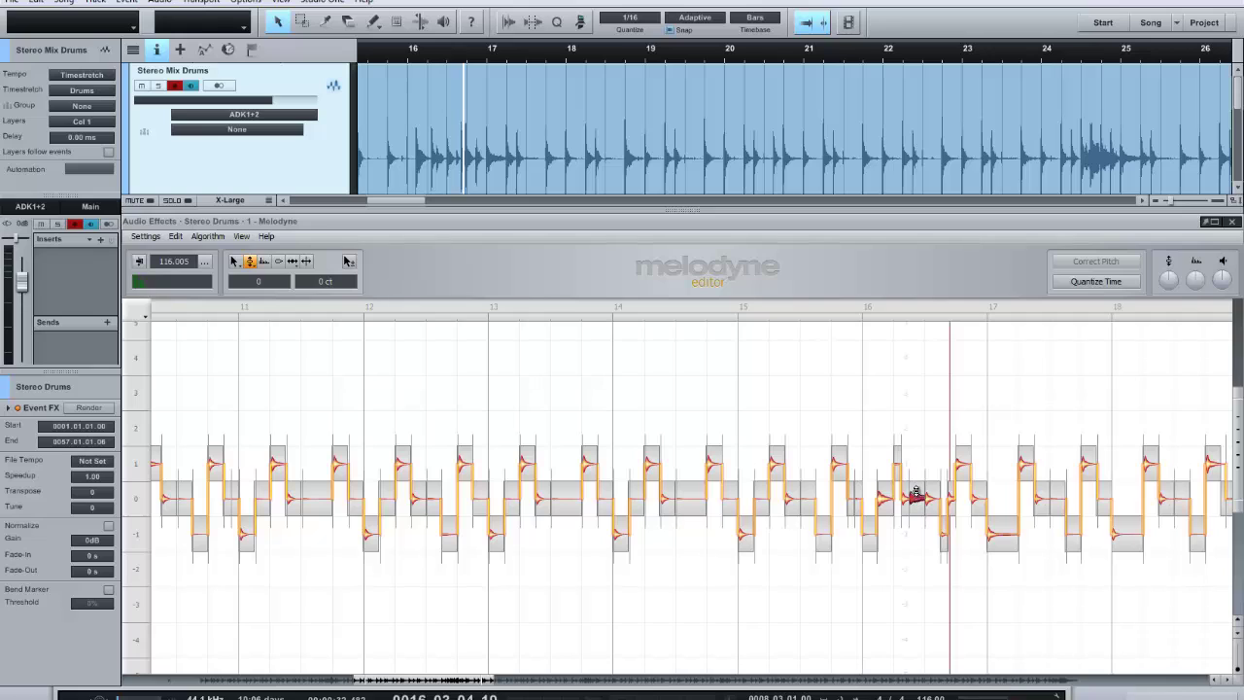
drag(917, 493, 916, 431)
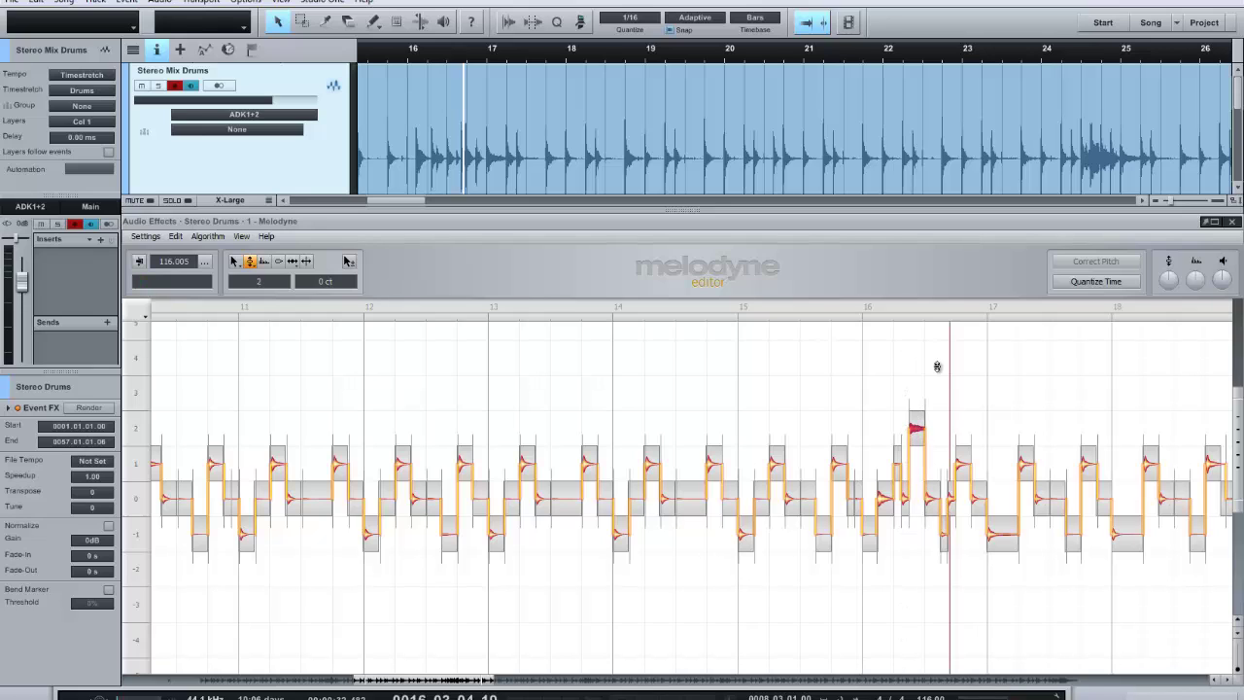
Audition the rest of bar 16, moving its beat 4 hit down to row 0 and its last hit down to row -1.
click(902, 307)
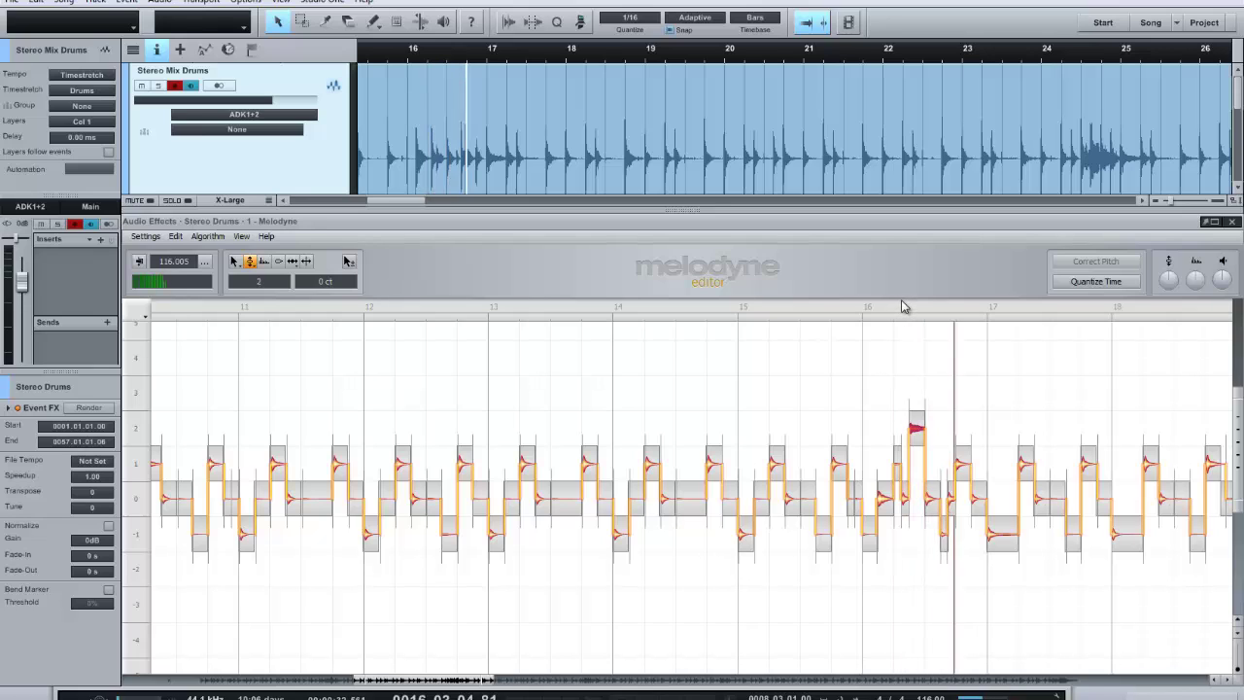
click(952, 501)
click(962, 483)
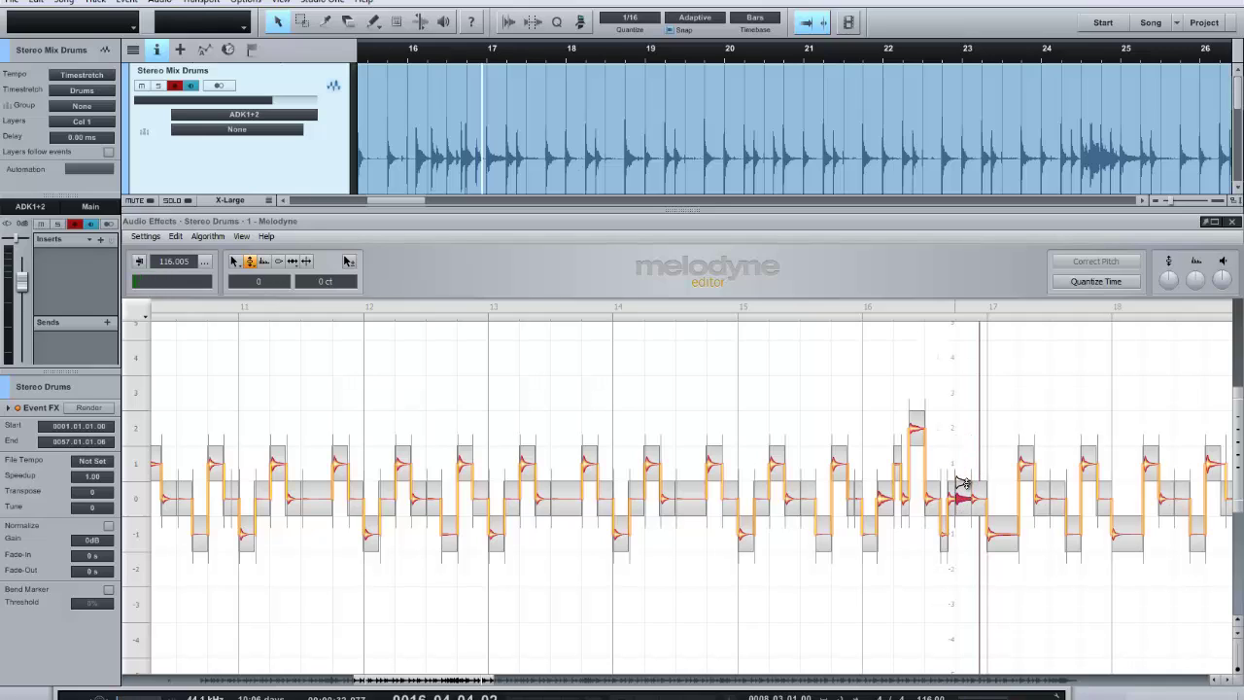
click(931, 309)
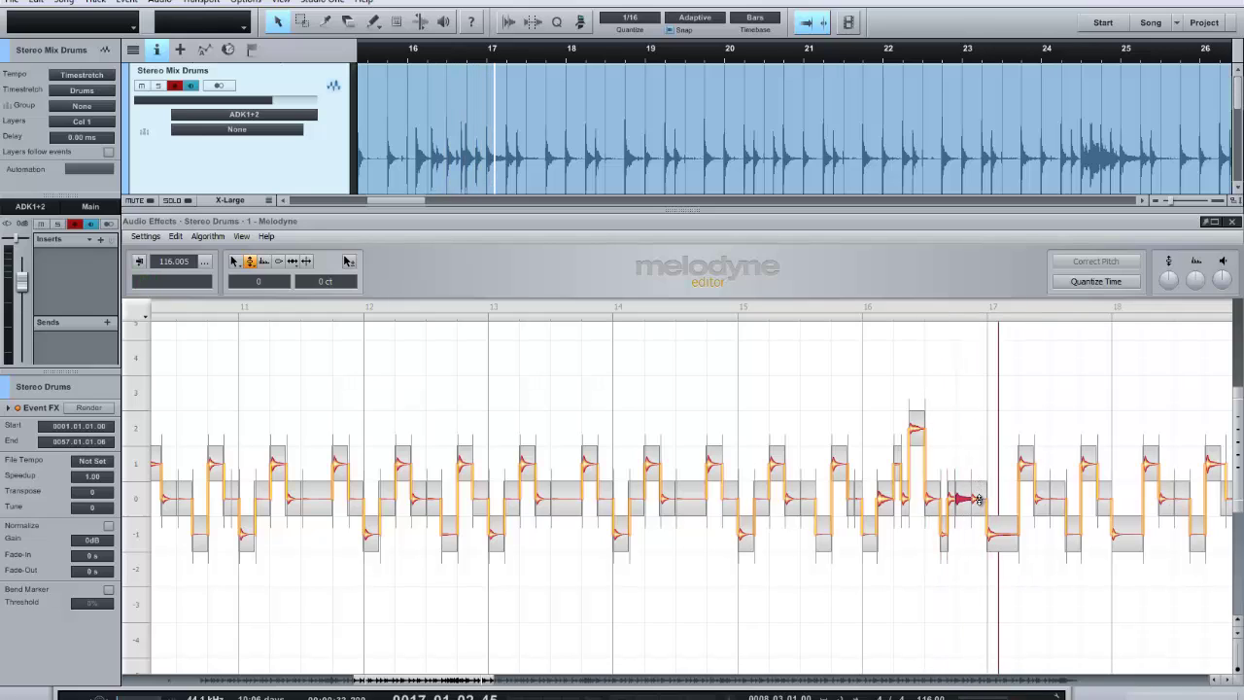
drag(979, 499, 983, 535)
Duplicate the first hit of bar 17 onto row 3 and play back the transition from bar 16.
click(868, 307)
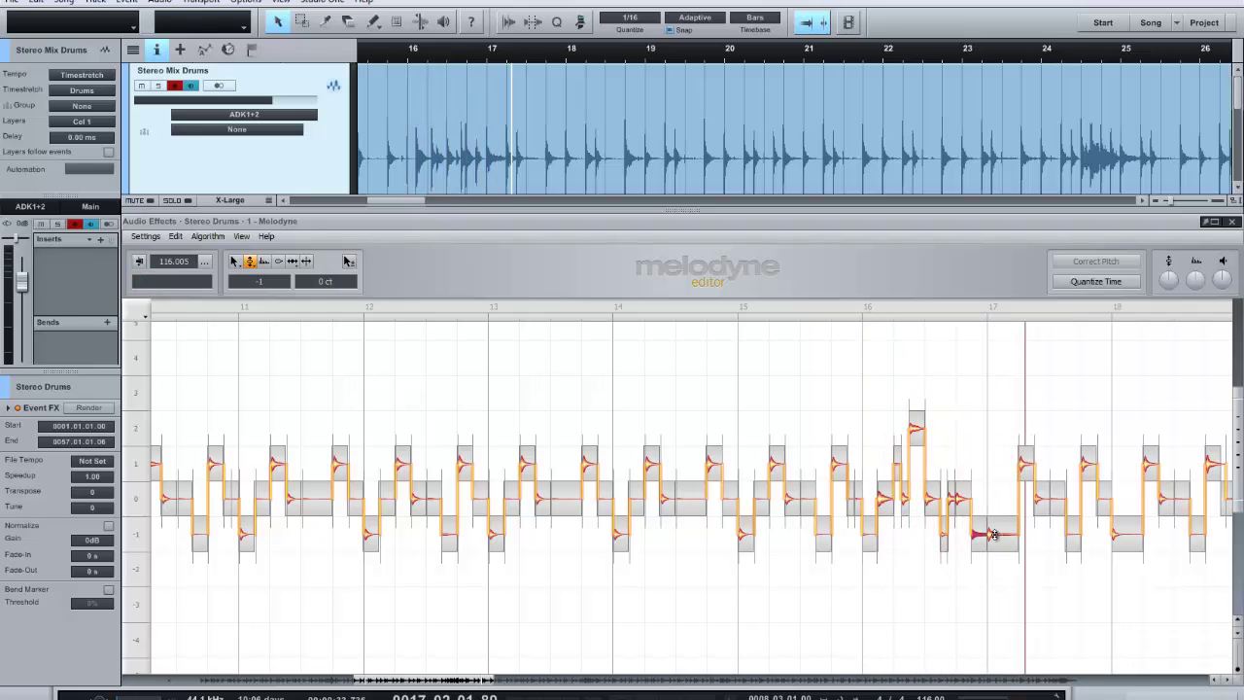
drag(993, 534, 1001, 393)
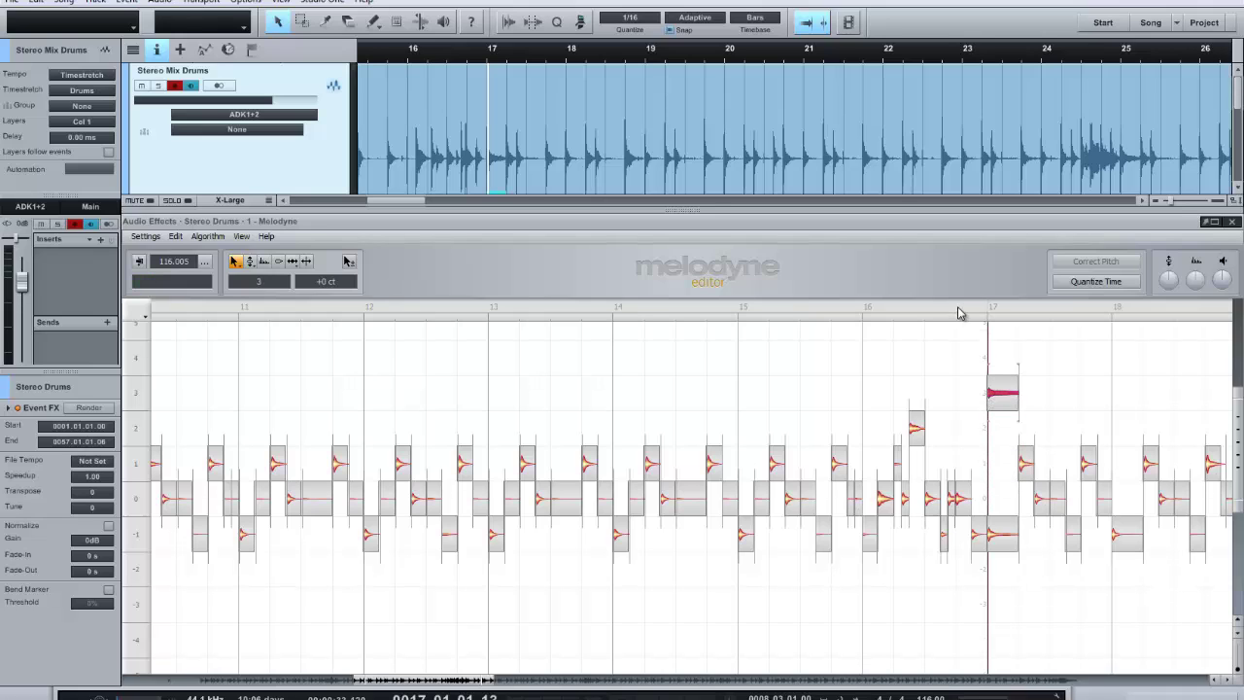
click(958, 311)
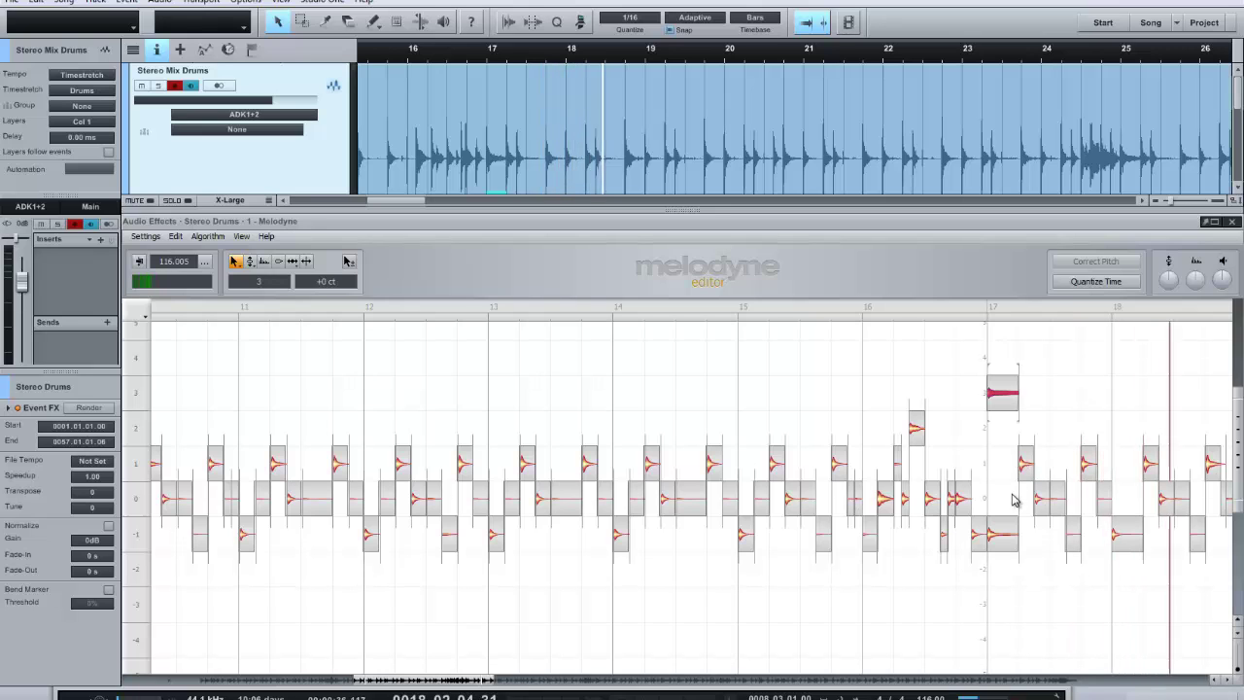
Audition bar 24 and move the two hits directly before its beat 4 up to row 2.
drag(442, 685, 619, 685)
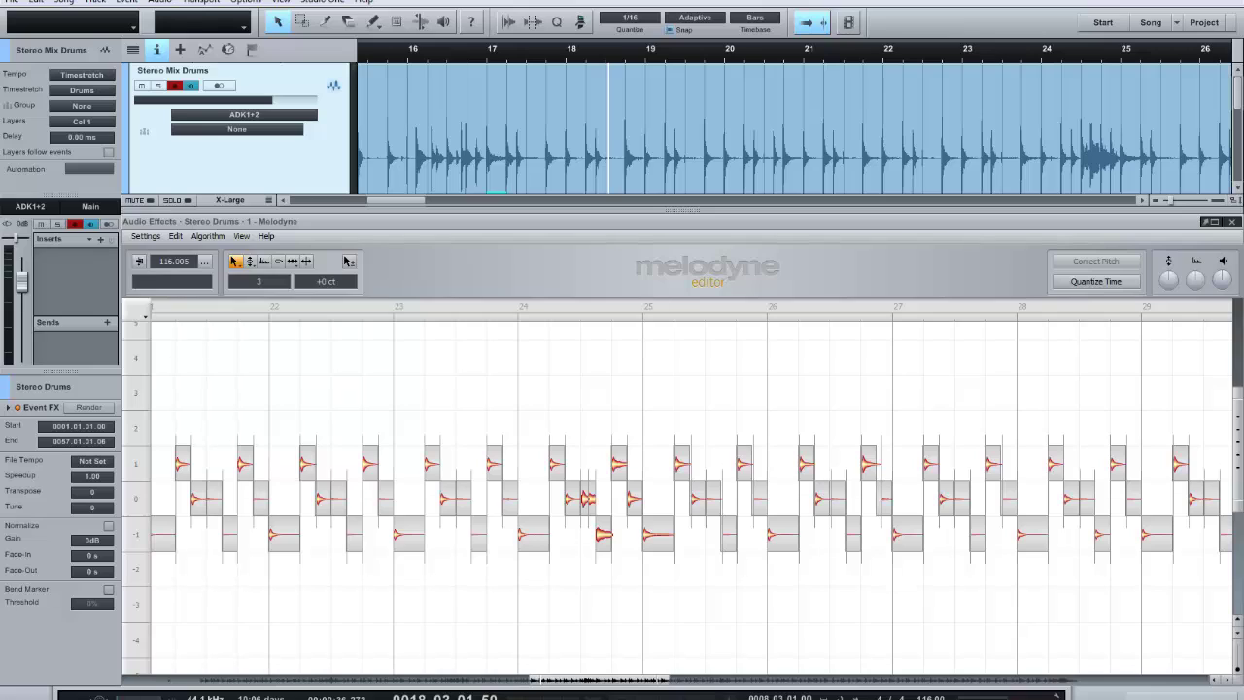
click(525, 308)
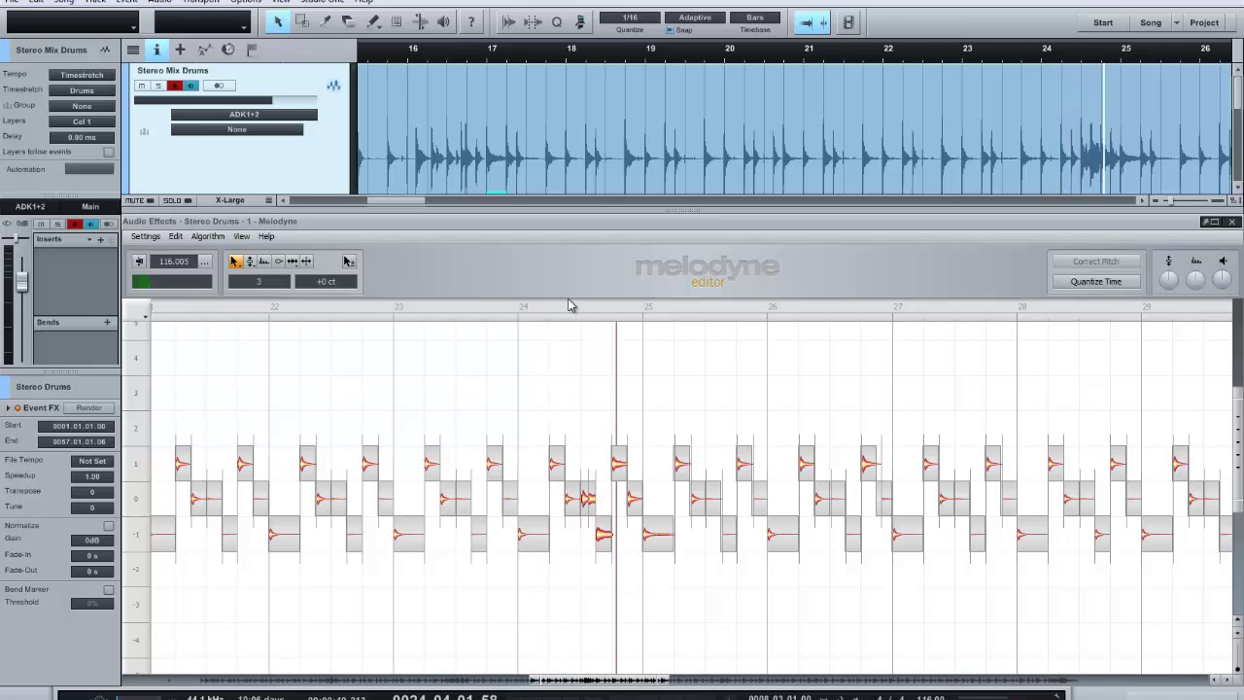
click(556, 312)
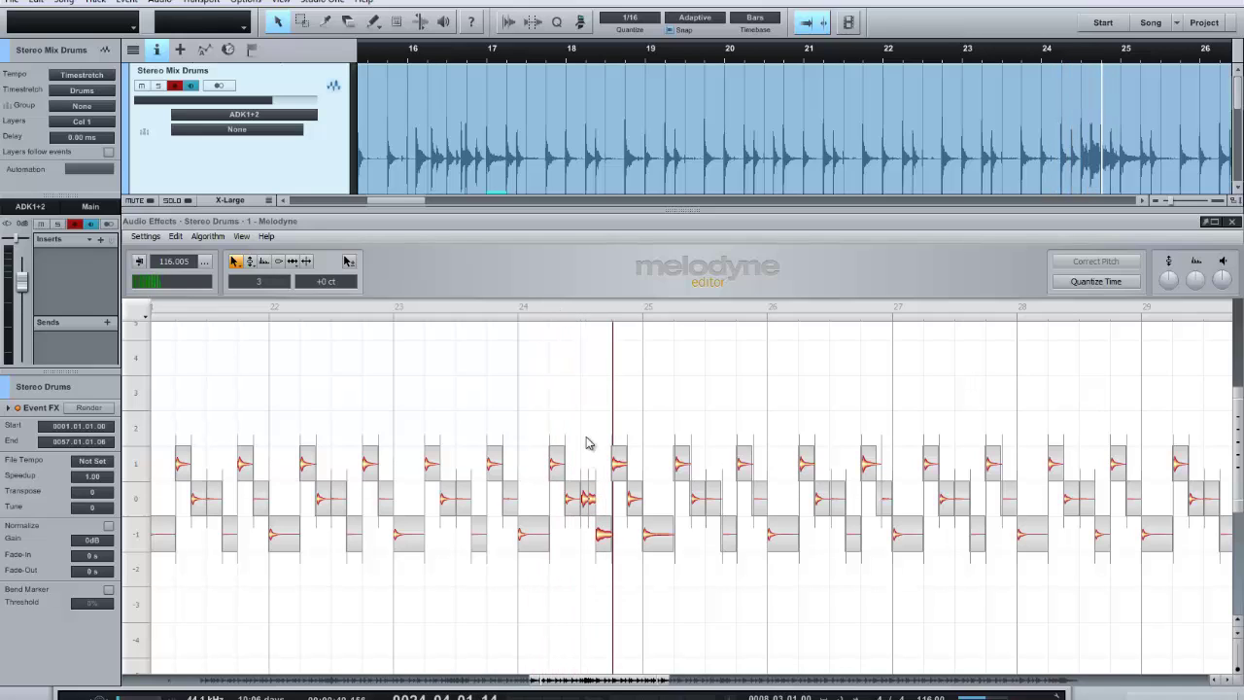
click(587, 501)
drag(593, 505, 596, 462)
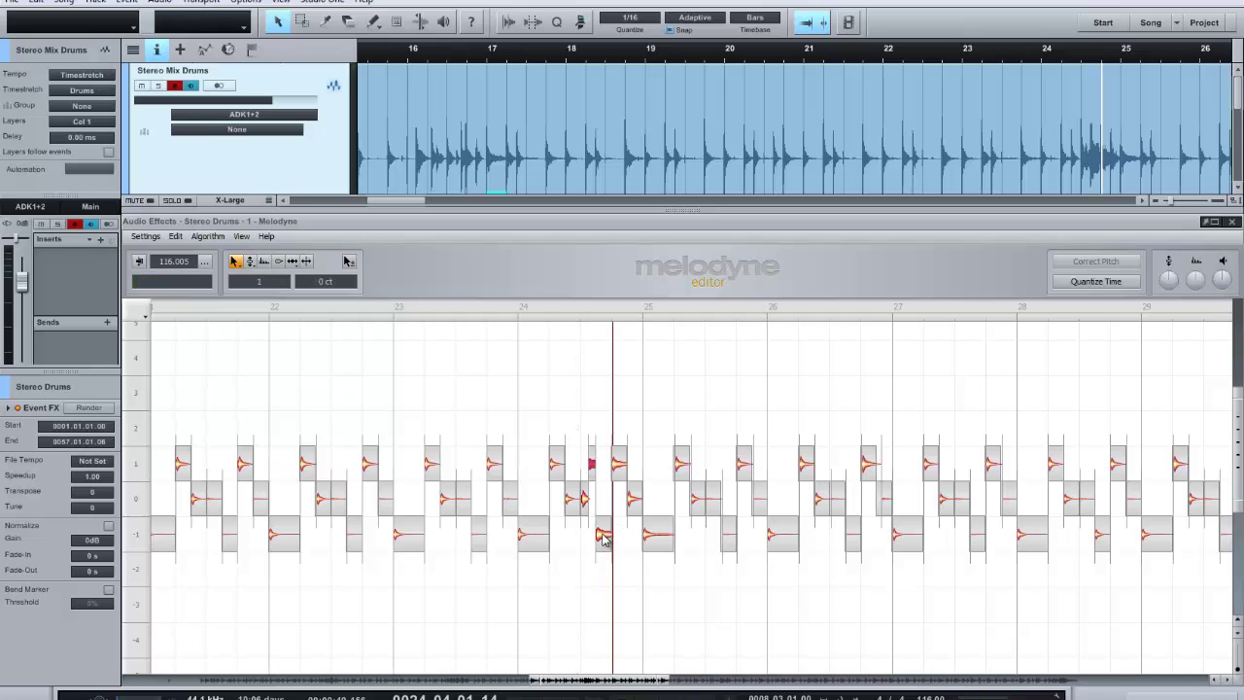
click(603, 538)
drag(604, 542, 575, 412)
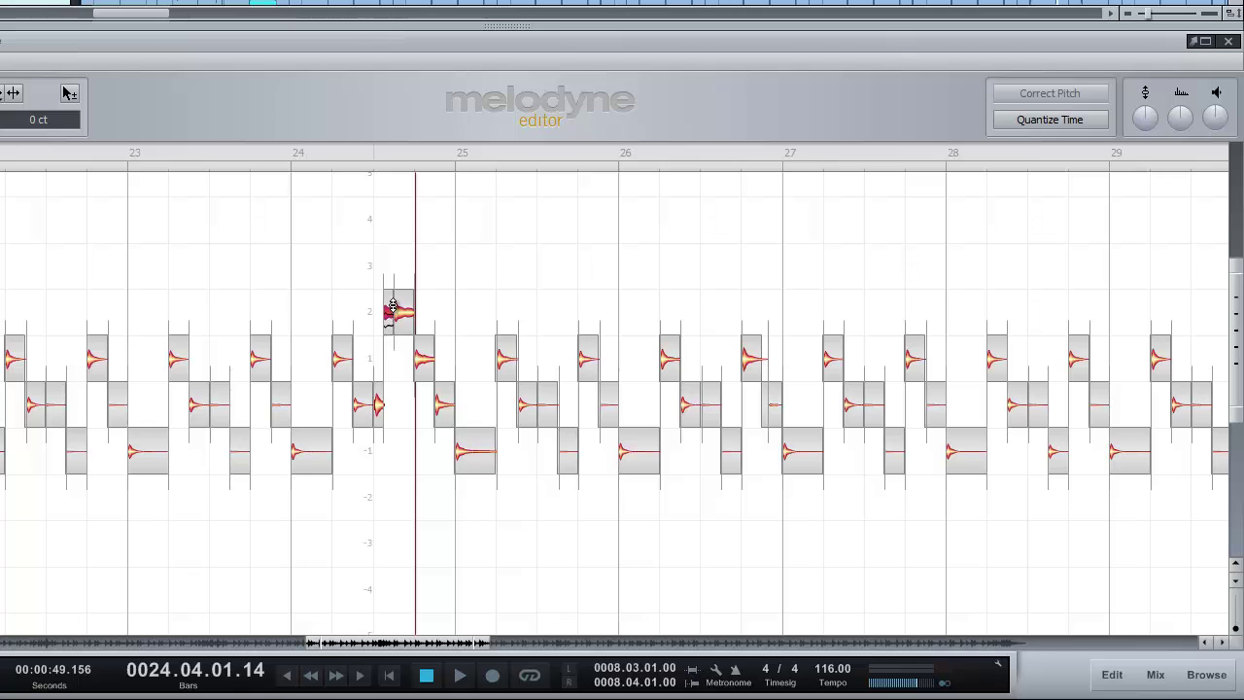
mouse_move(391, 306)
mouse_down()
mouse_move(389, 285)
mouse_move(396, 310)
mouse_up()
Move the last hit of bar 24 down to row -1 and play the bar back.
drag(442, 406, 447, 459)
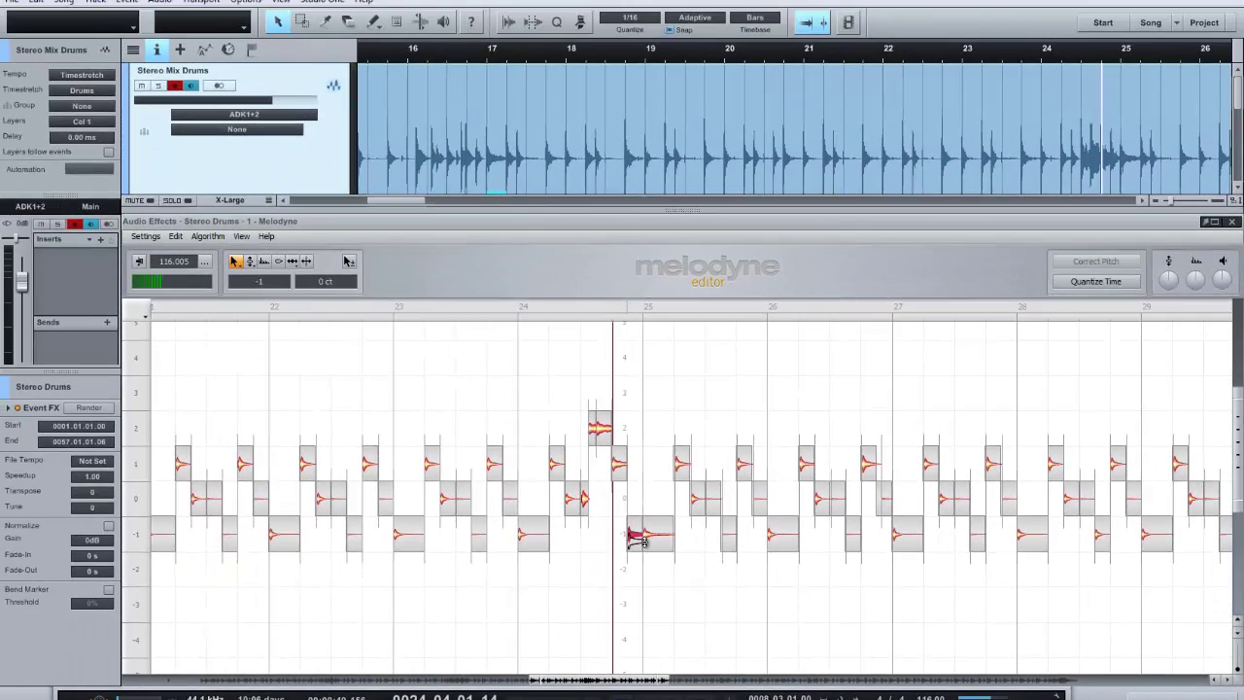
drag(638, 540, 637, 540)
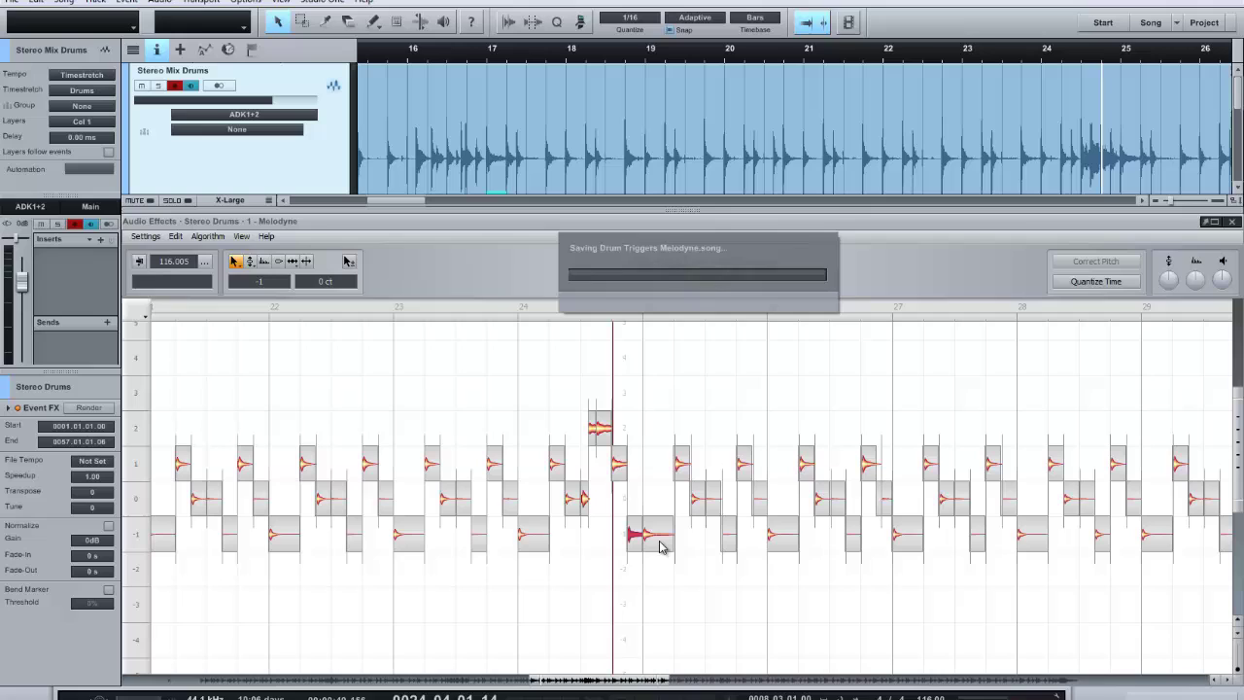
click(539, 306)
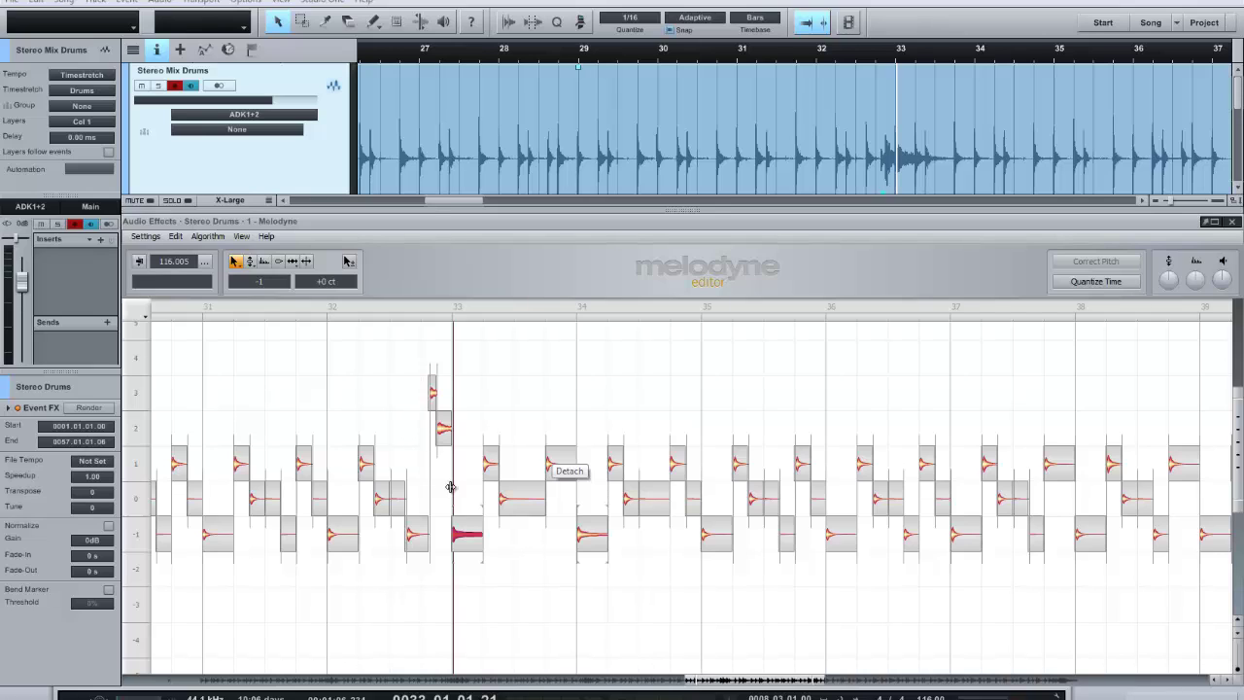
Copy and paste the first hit of bar 33 in place and move the copy up to row 4.
click(465, 542)
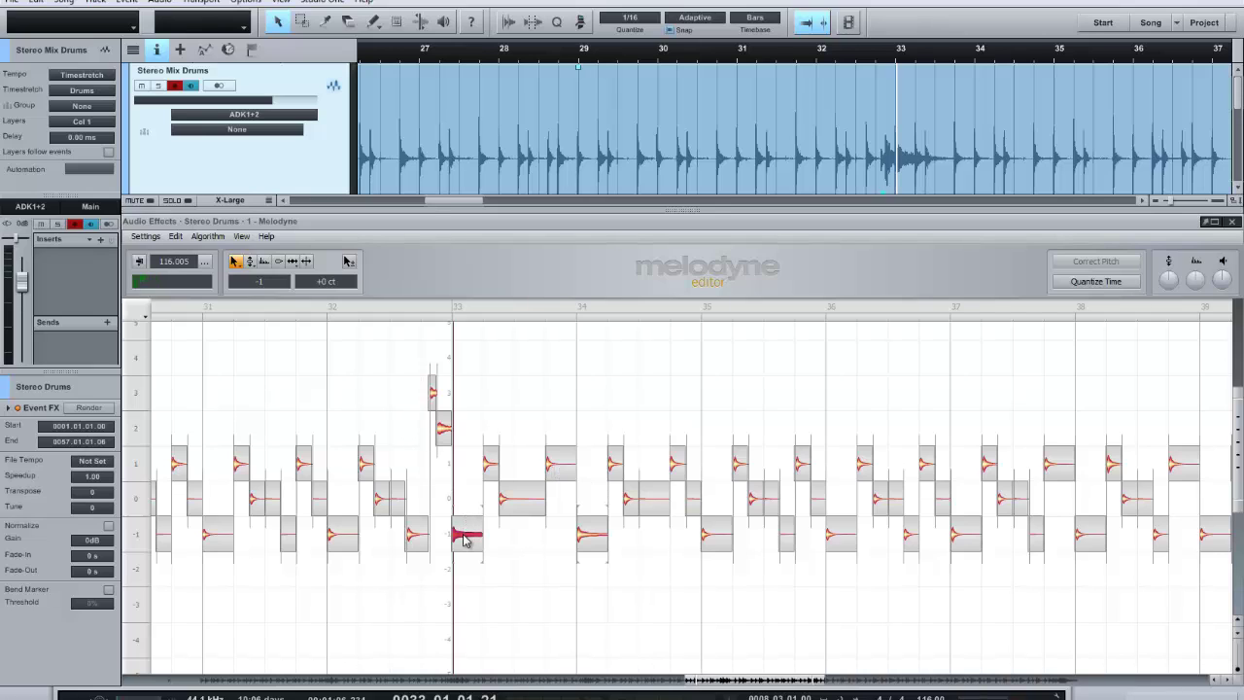
key(ctrl+c)
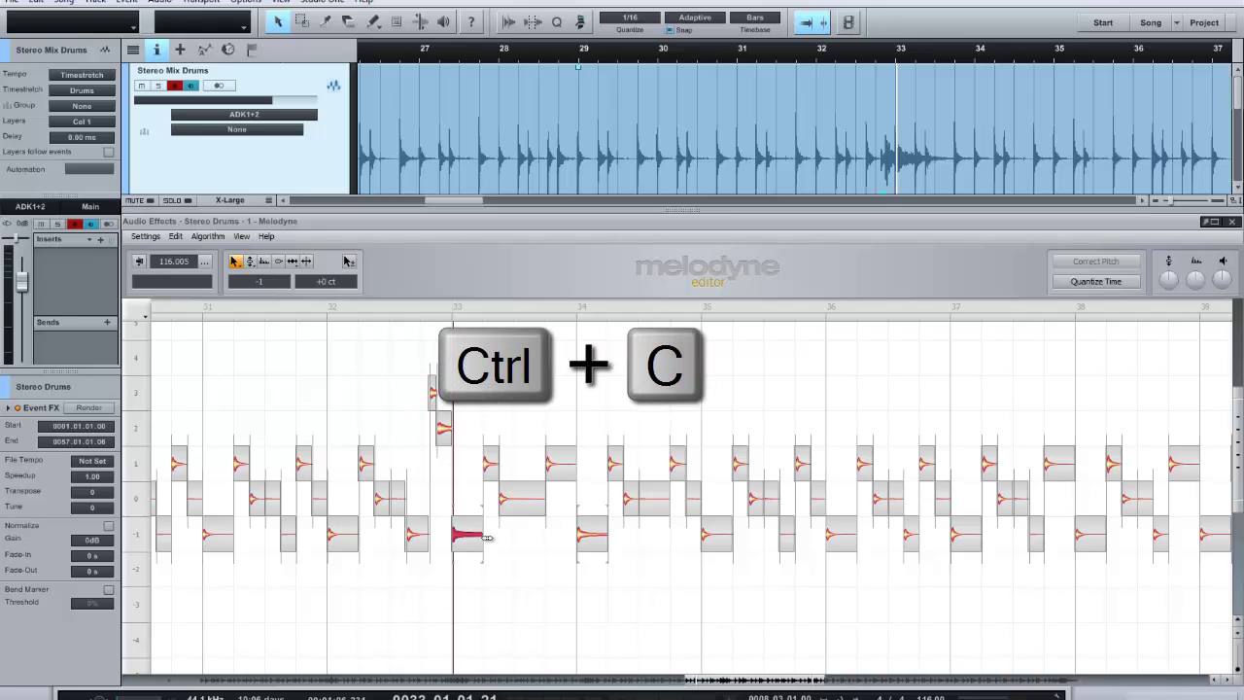
key(ctrl+v)
drag(466, 541, 467, 350)
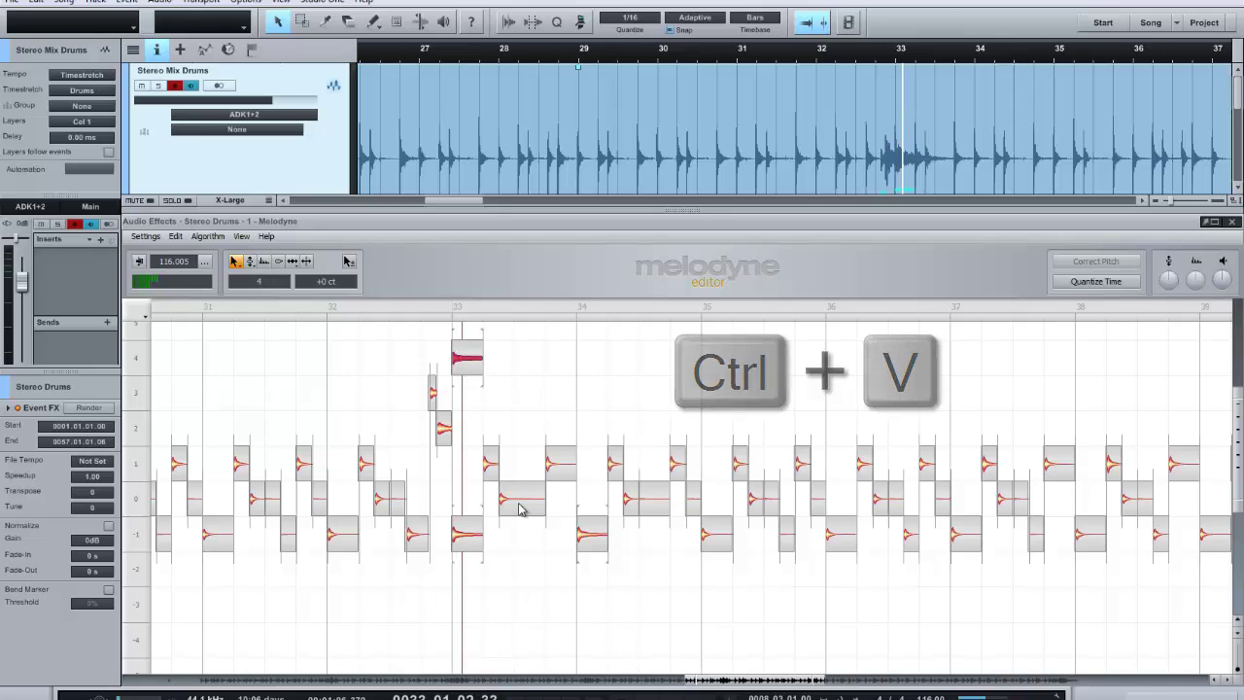
Play back the sorted hits from bar 33 through bar 35 and recheck the end of bar 34.
key(space)
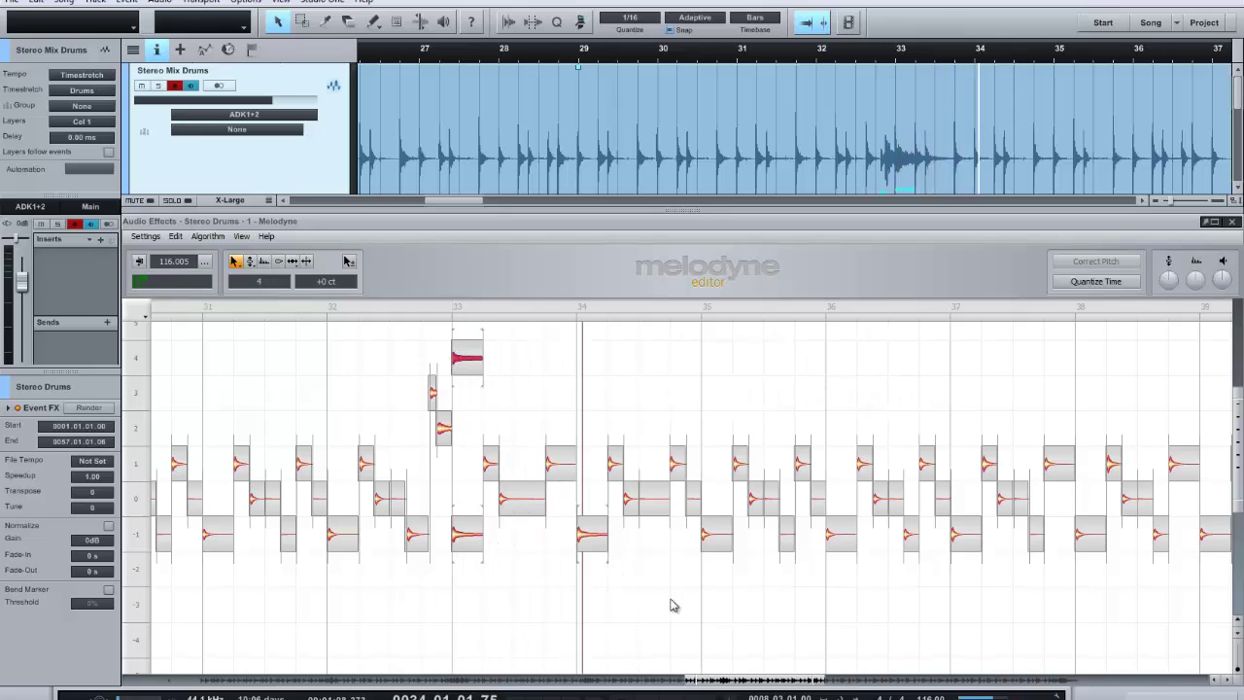
key(space)
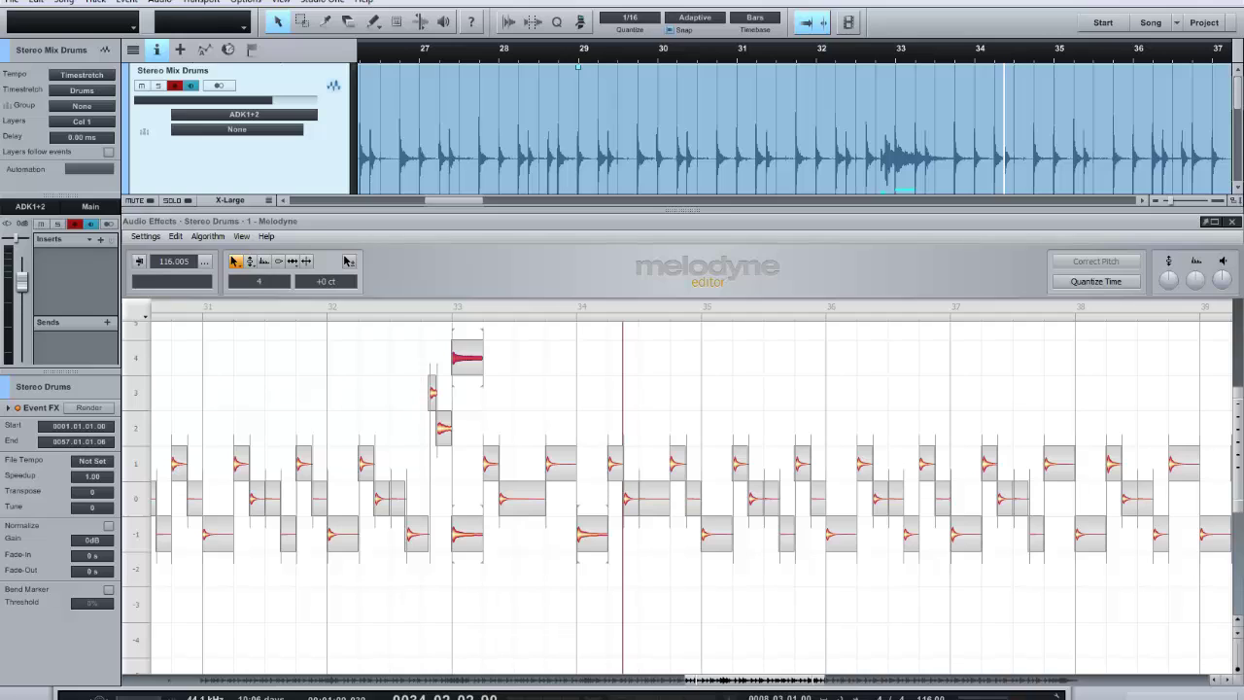
key(space)
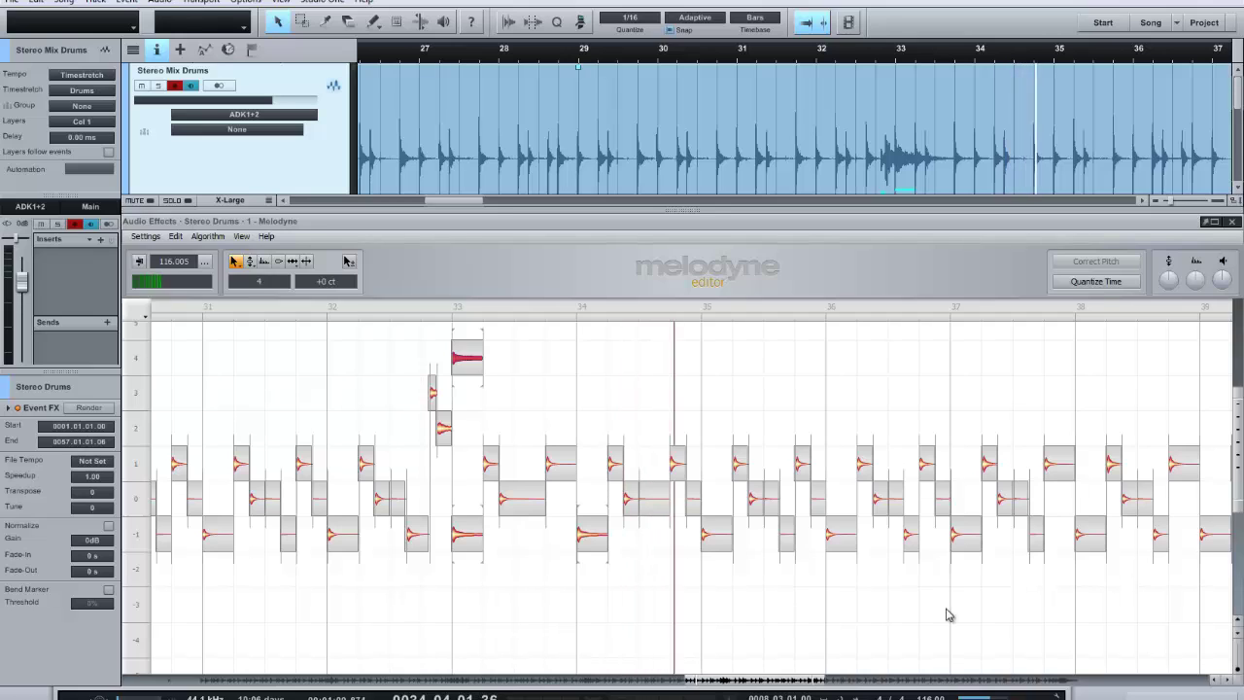
key(space)
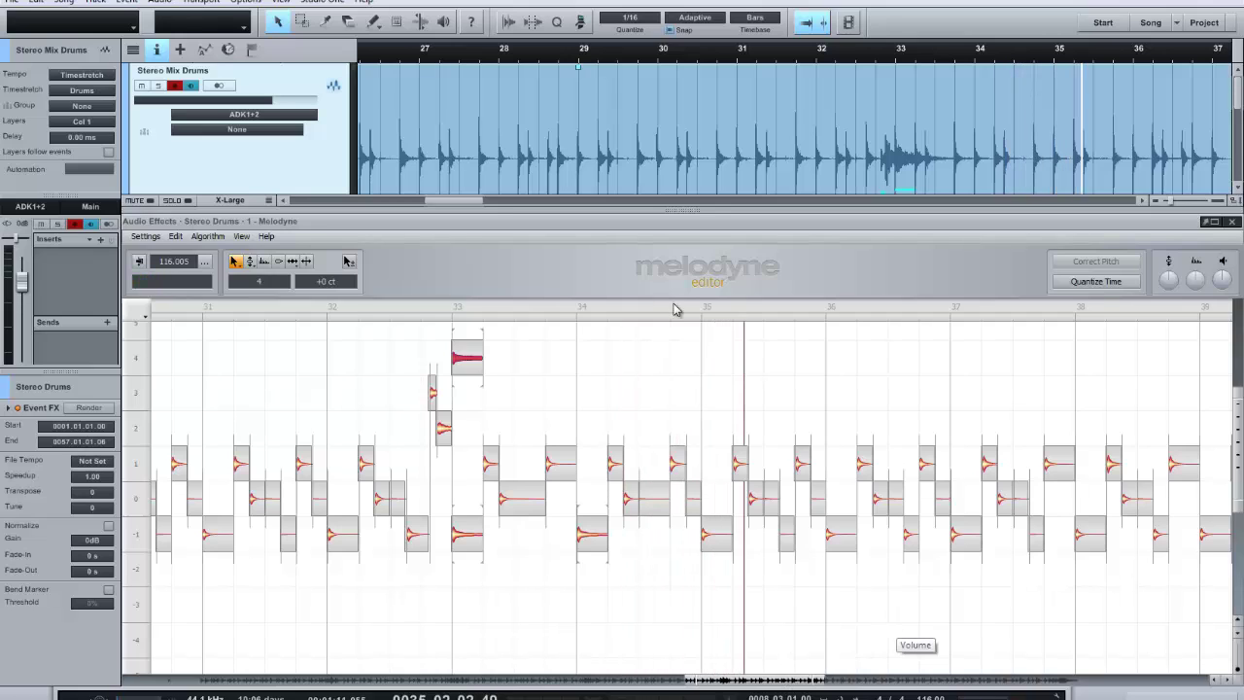
click(676, 309)
key(space)
click(678, 324)
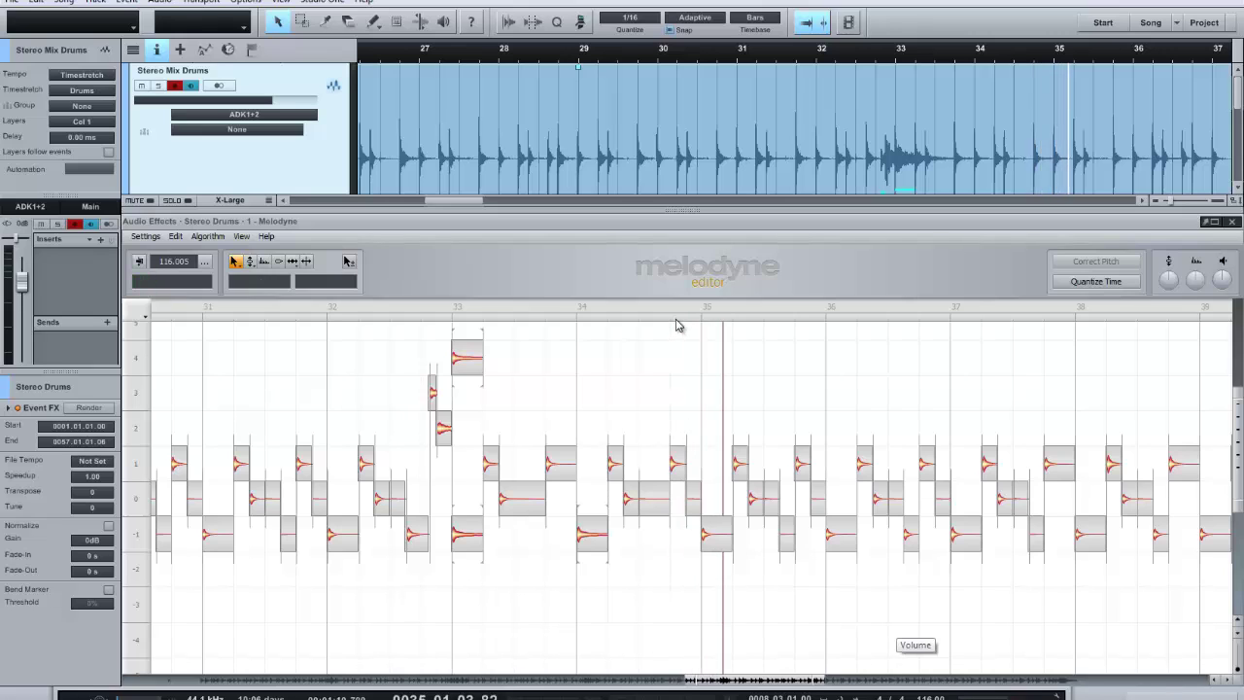
Audition the end of the track and, in bar 53, move the hit directly before beat 3 to row 3 and the beat 3 hit to row 2.
key(space)
click(674, 310)
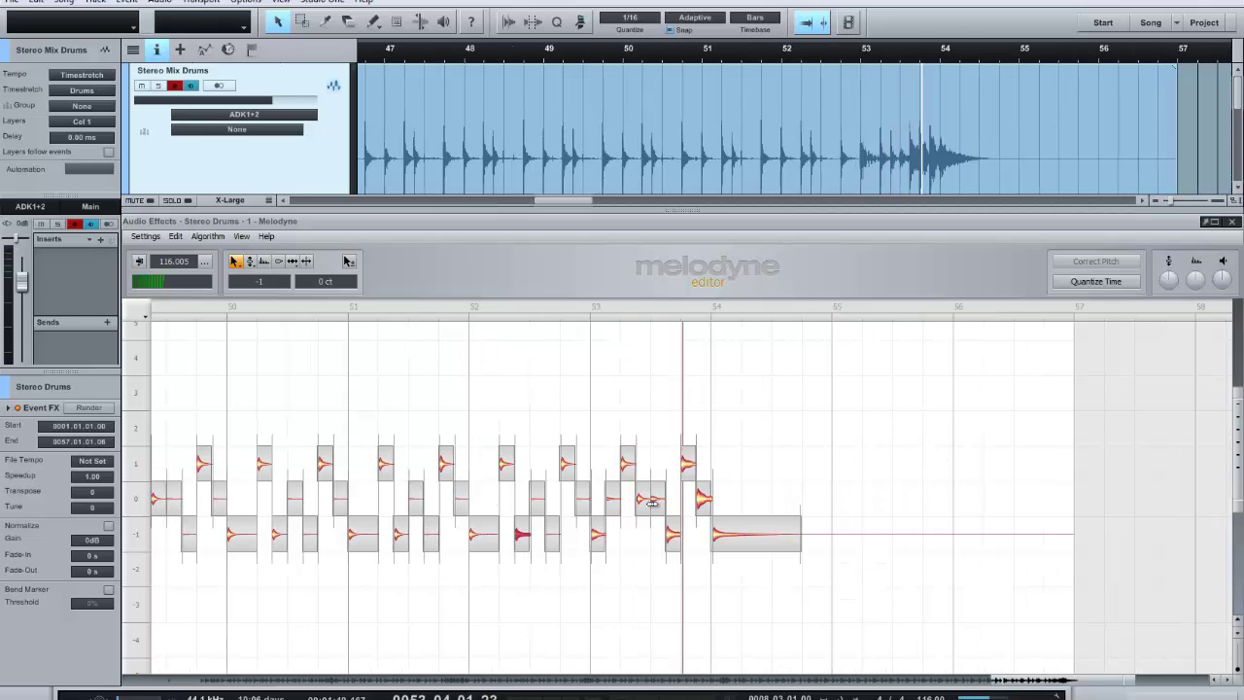
click(604, 309)
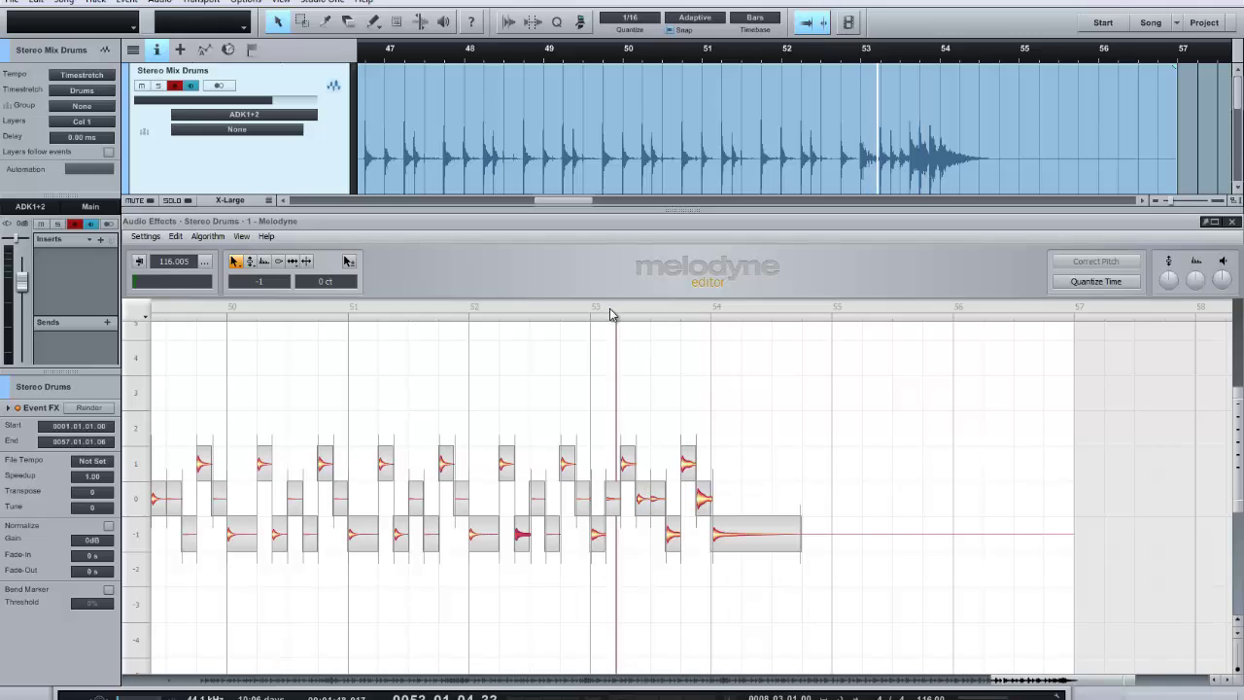
click(626, 467)
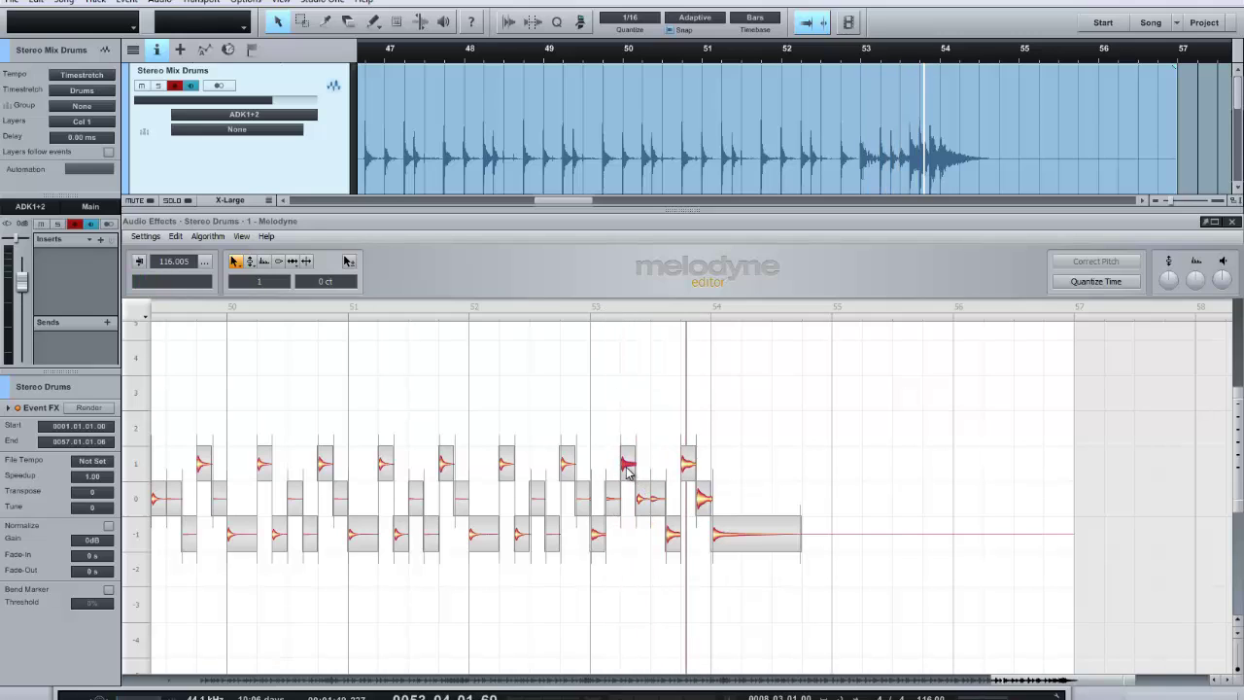
drag(644, 499, 644, 409)
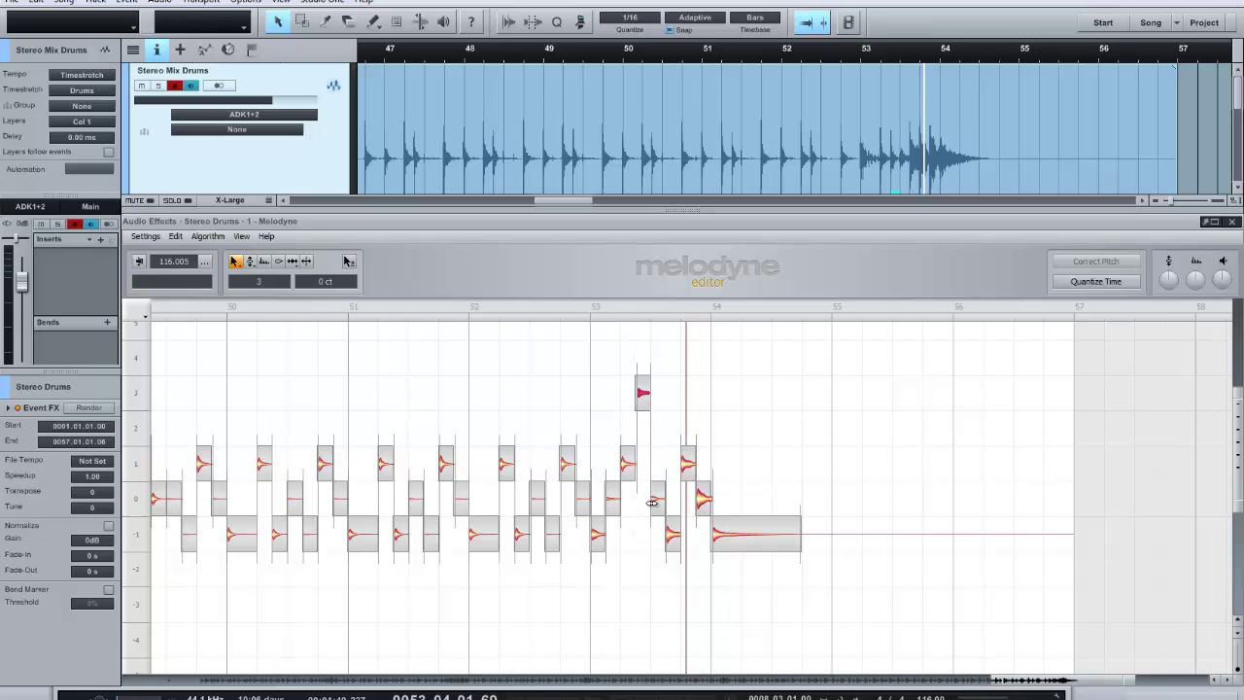
drag(658, 501, 658, 428)
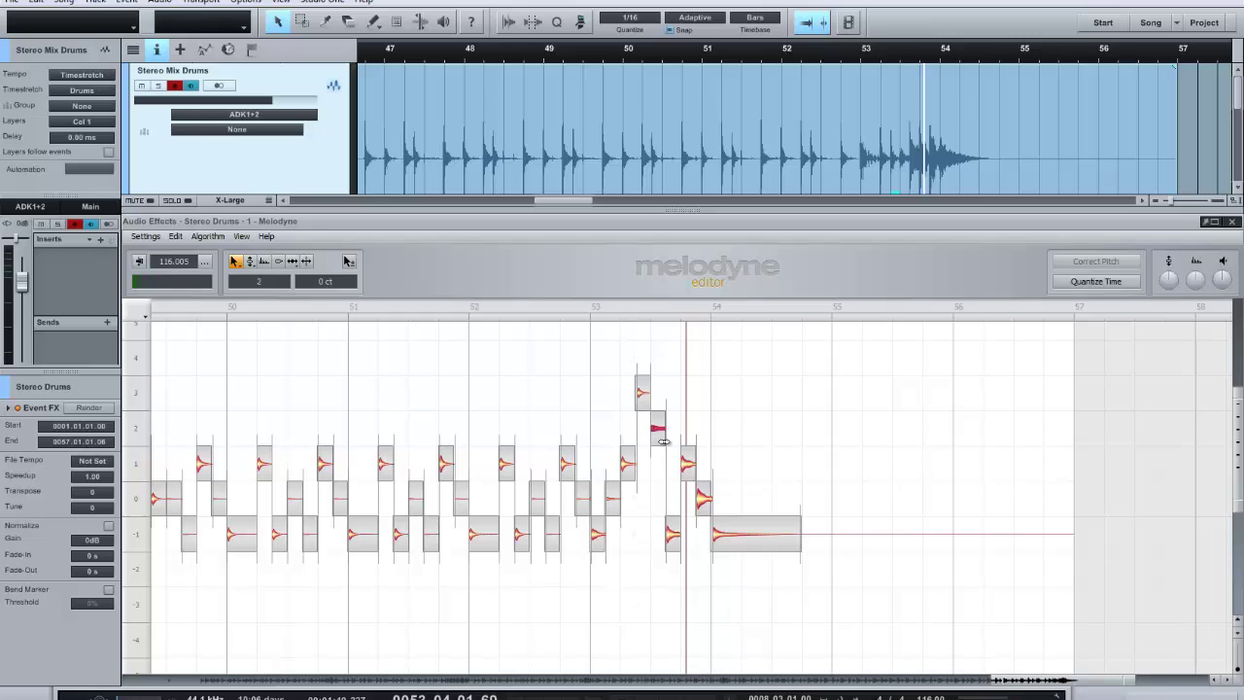
Play back bar 53 and move its last hit up to row 1.
click(612, 309)
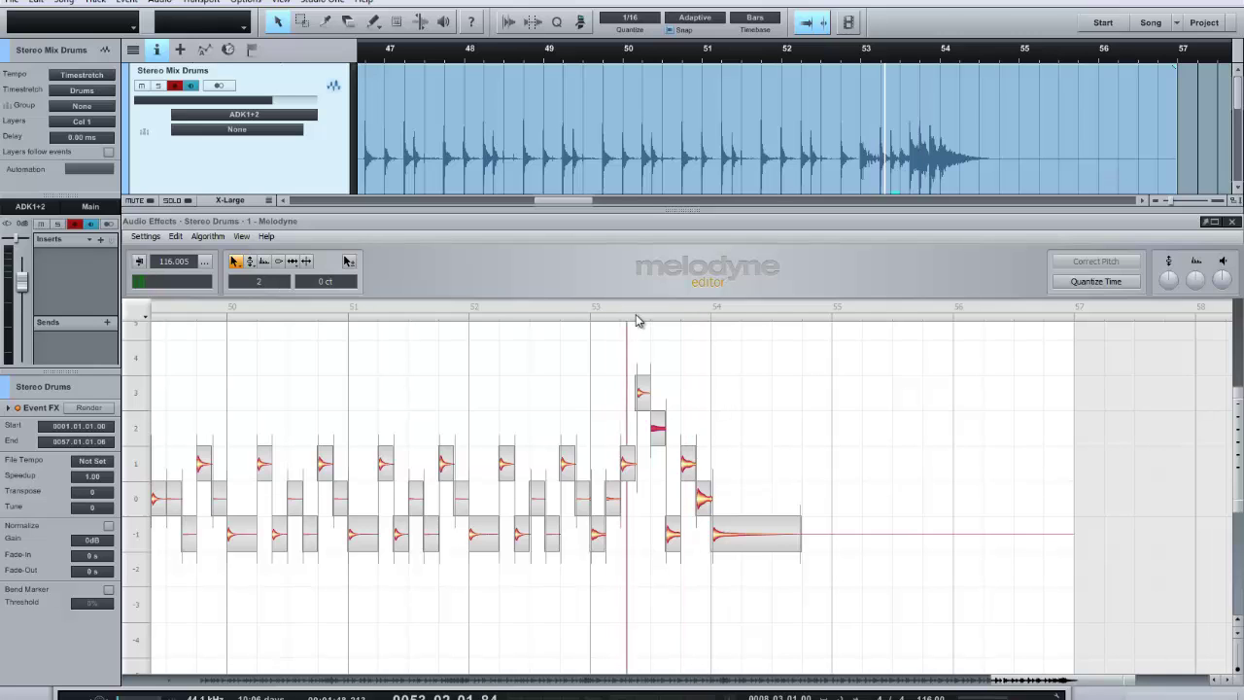
scroll(664, 332, up, 2)
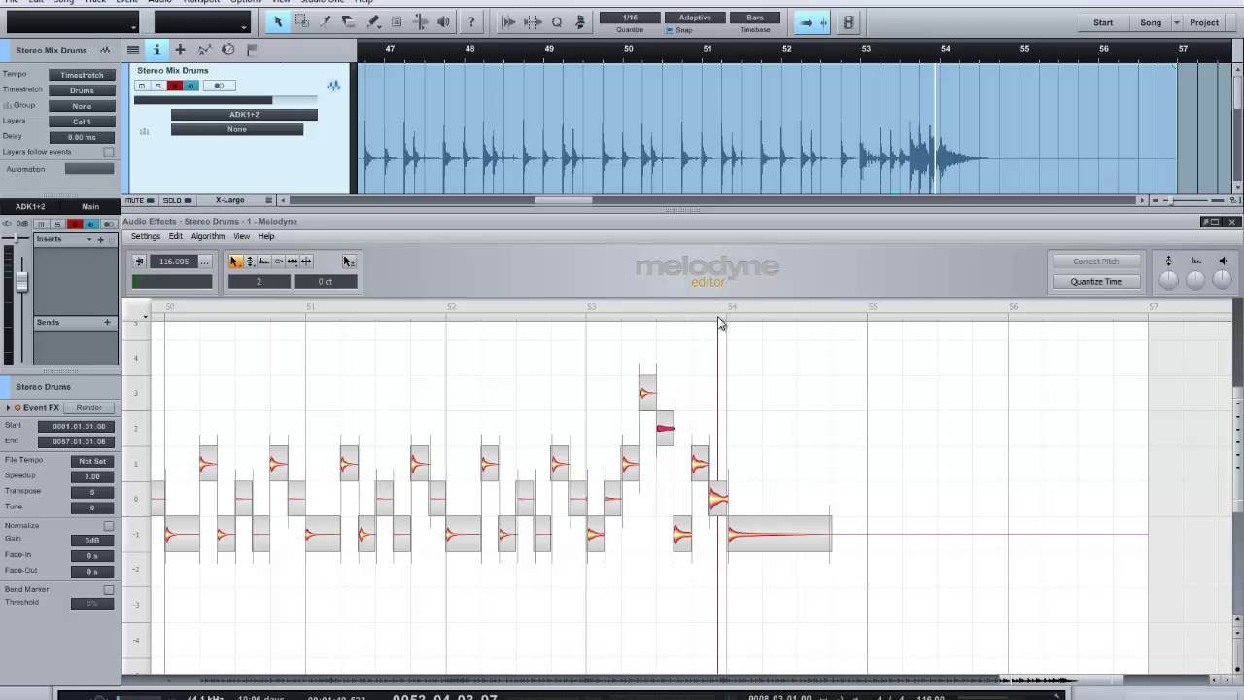
drag(720, 322, 559, 467)
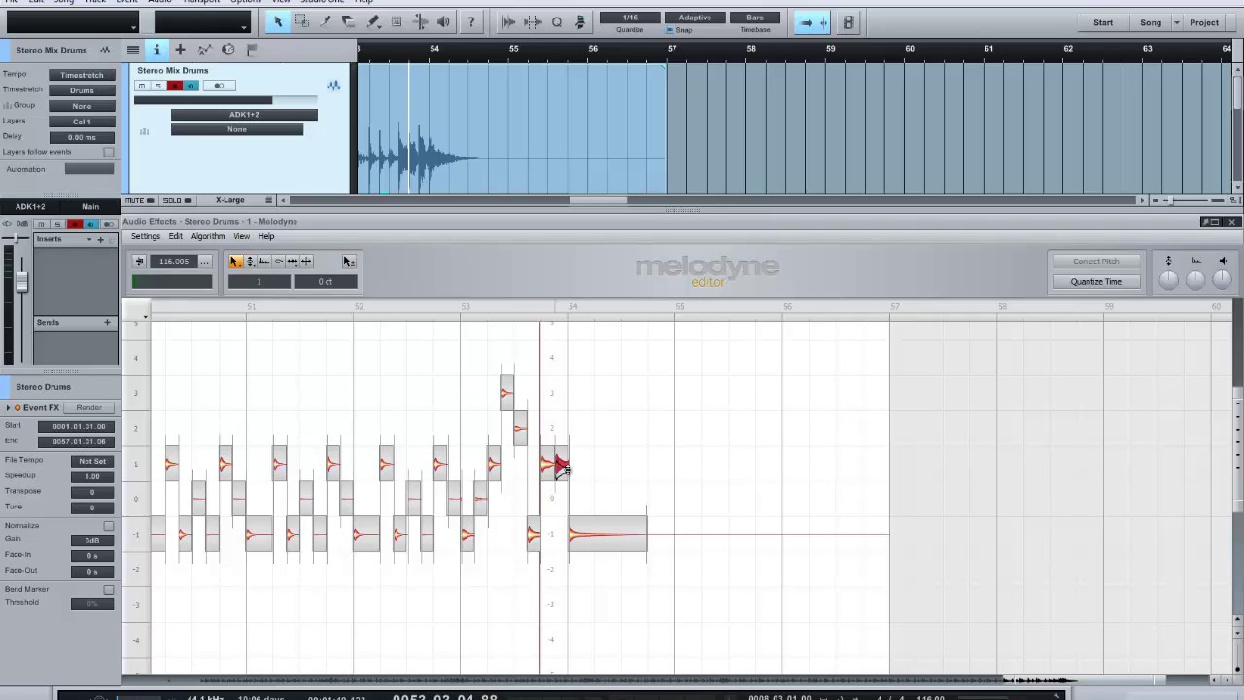
Copy and paste the final hit at bar 54 in place, move the copy up to row 4 and play back the ending.
click(575, 534)
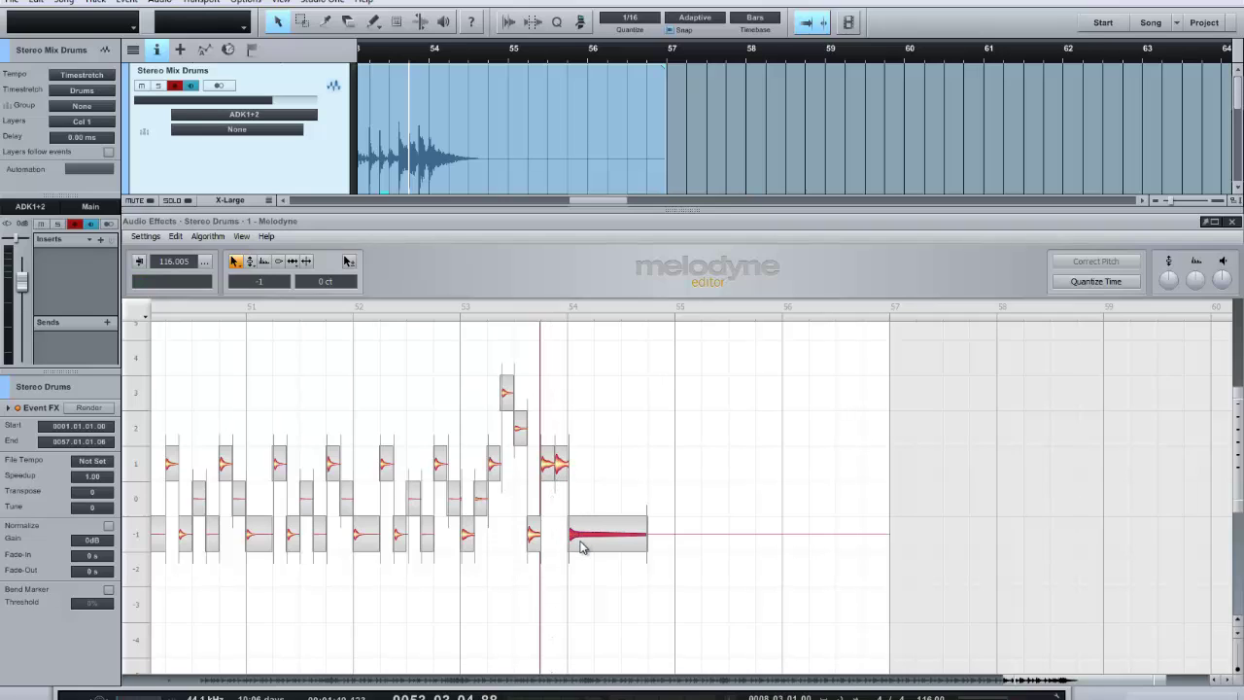
click(577, 537)
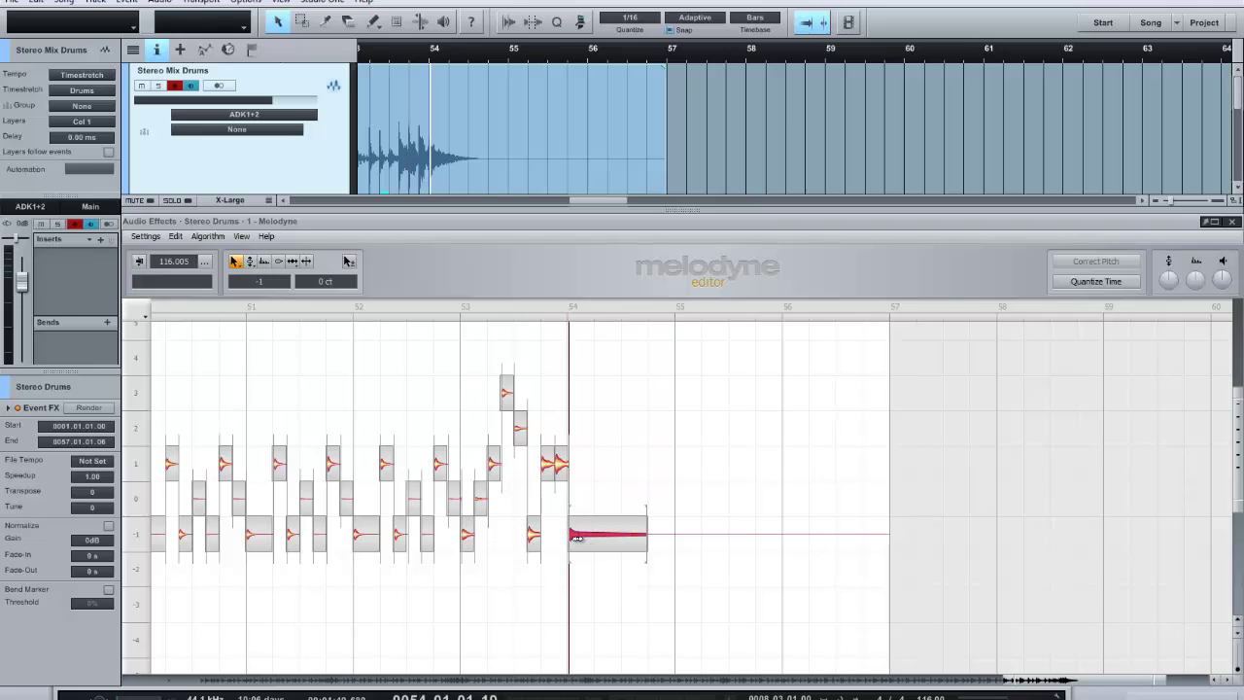
drag(586, 542, 581, 360)
click(533, 307)
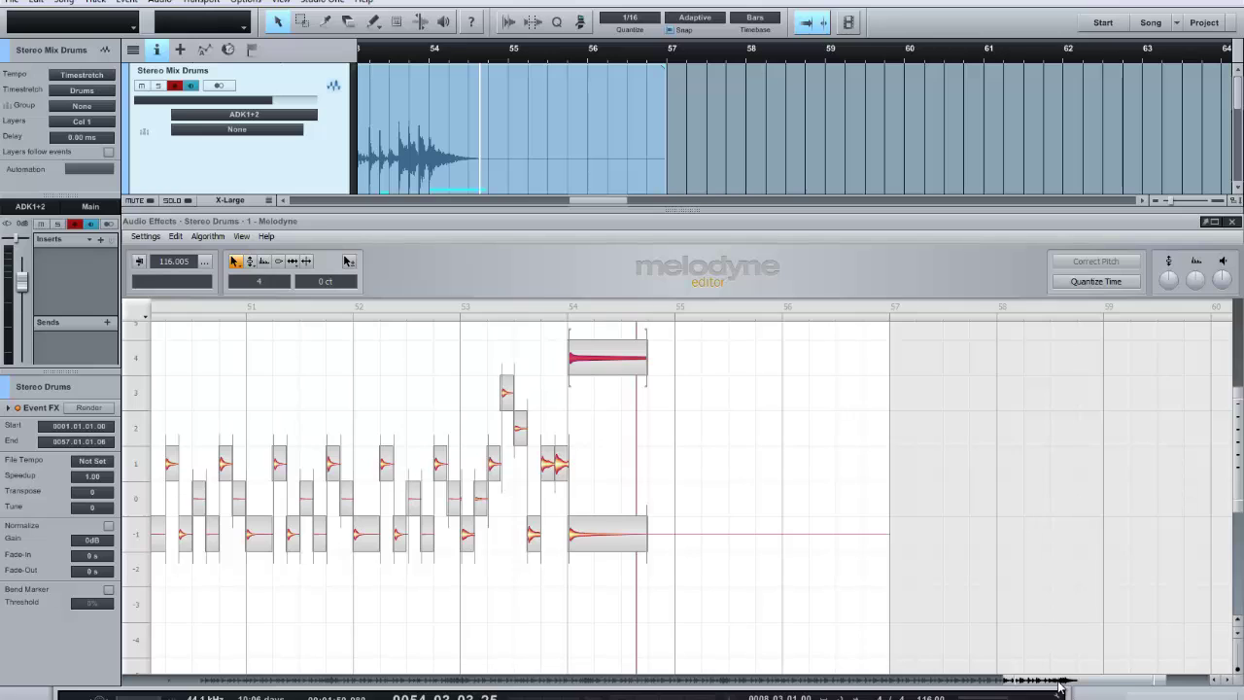
Close the Melodyne editor and create an instrument track from the Toontrack EZ drummer preset below the drum mix track.
drag(1063, 682, 855, 690)
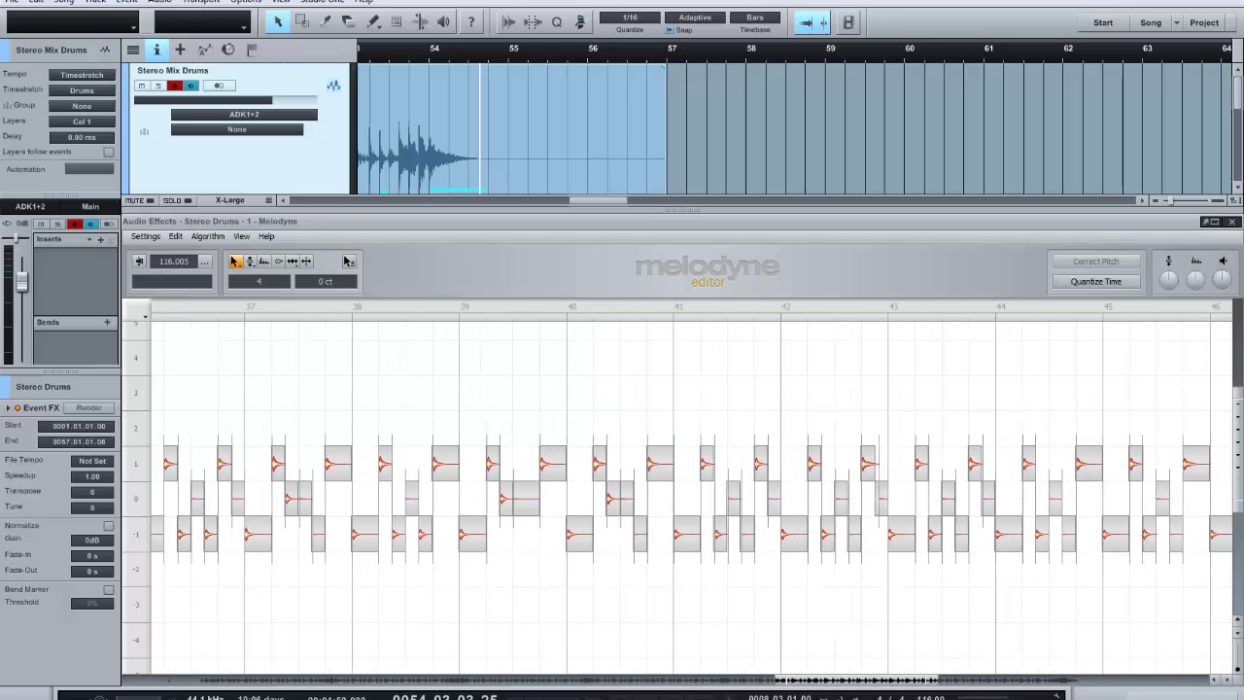
click(1232, 223)
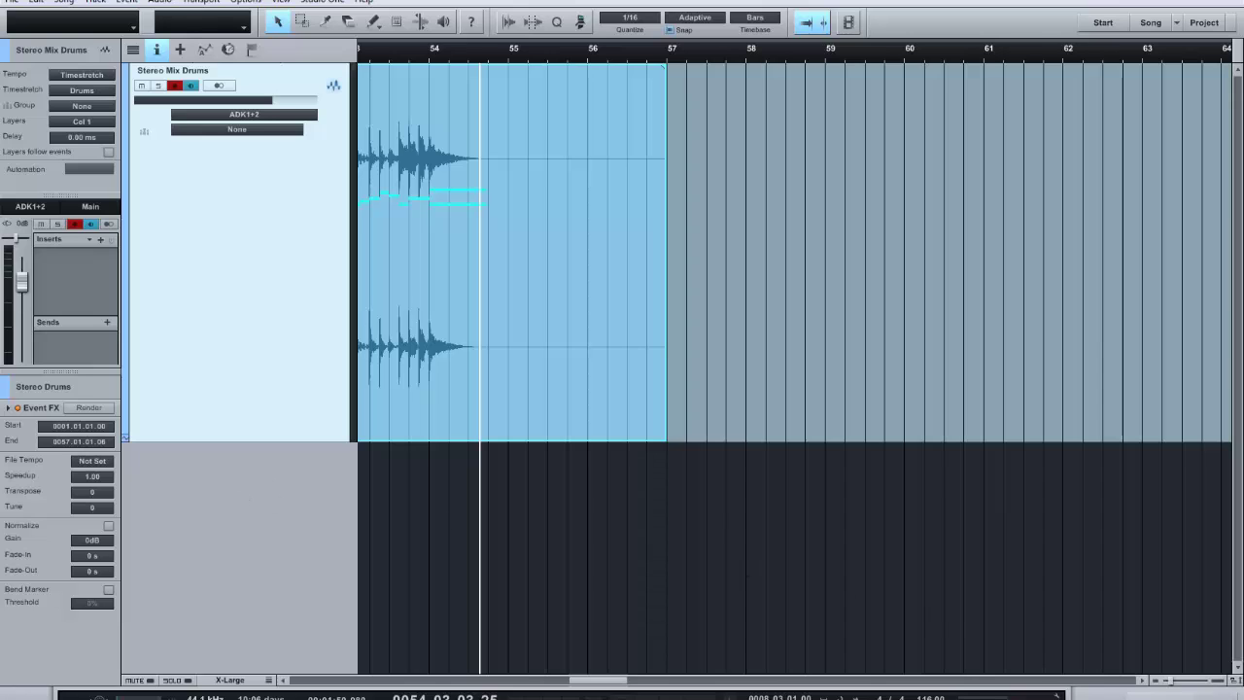
key(F5)
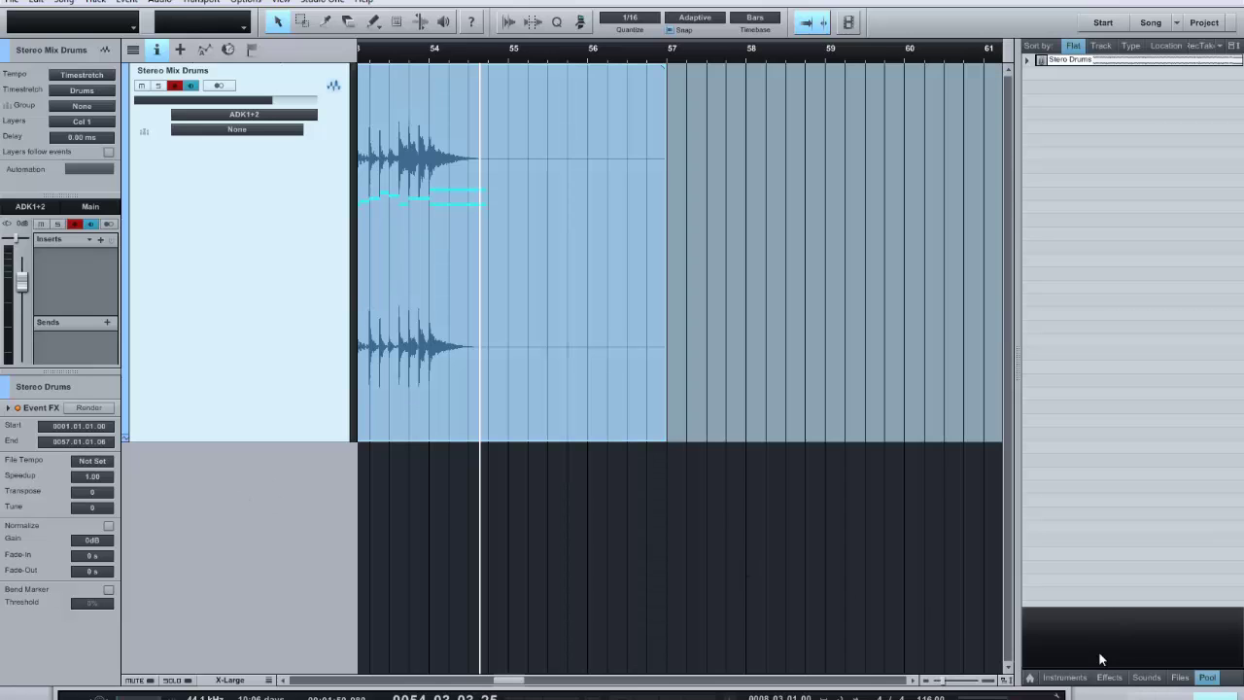
click(1064, 678)
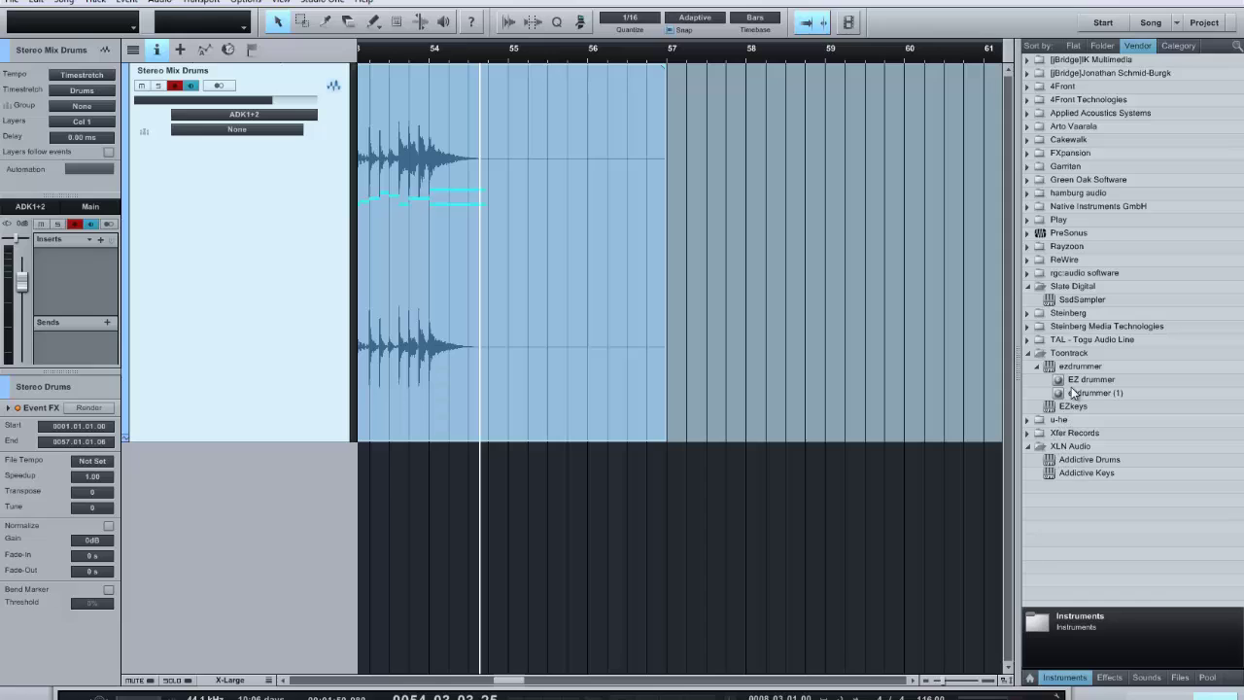
drag(1072, 379, 311, 496)
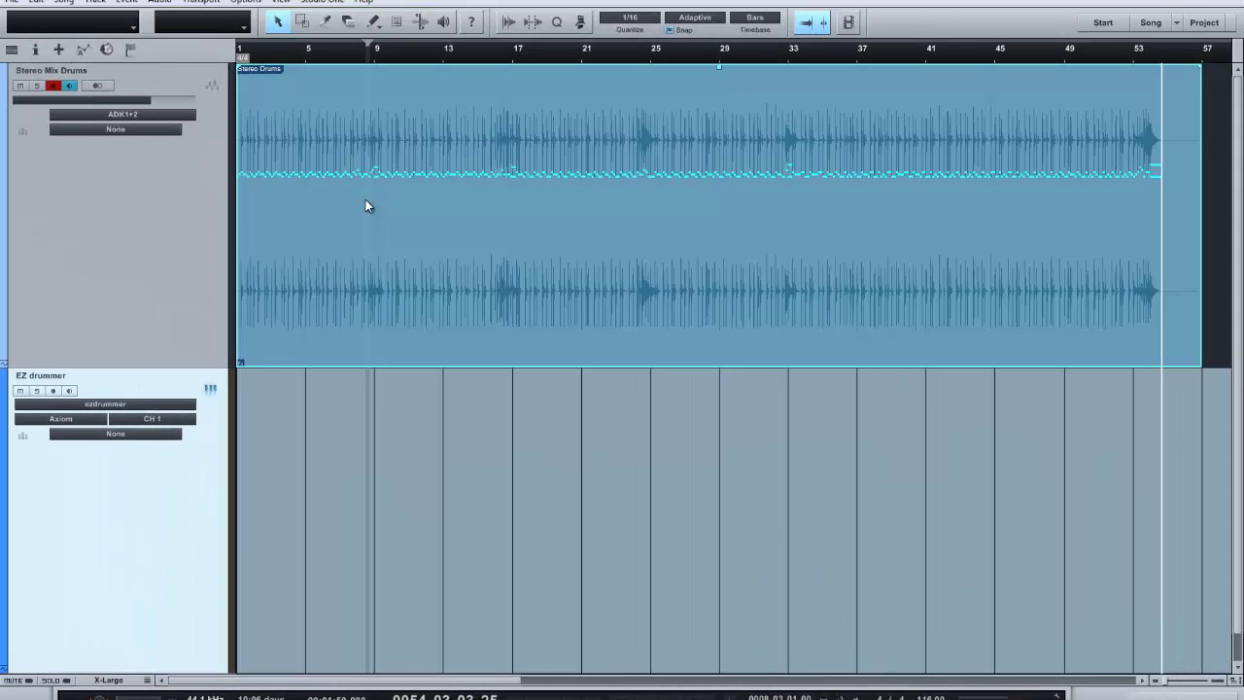
Extract the Stereo Drums event's notes as MIDI onto the EZ drummer track from 1.01.01.00 and open the resulting part for note editing.
drag(365, 200, 362, 412)
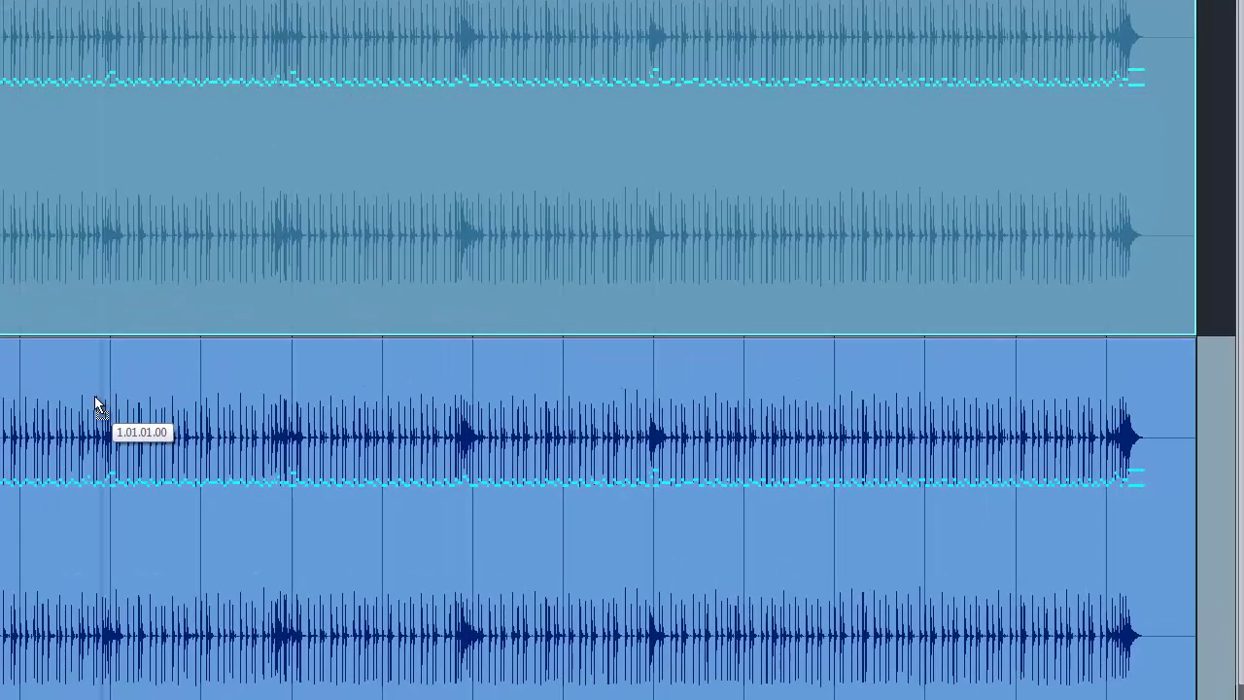
drag(94, 396, 93, 396)
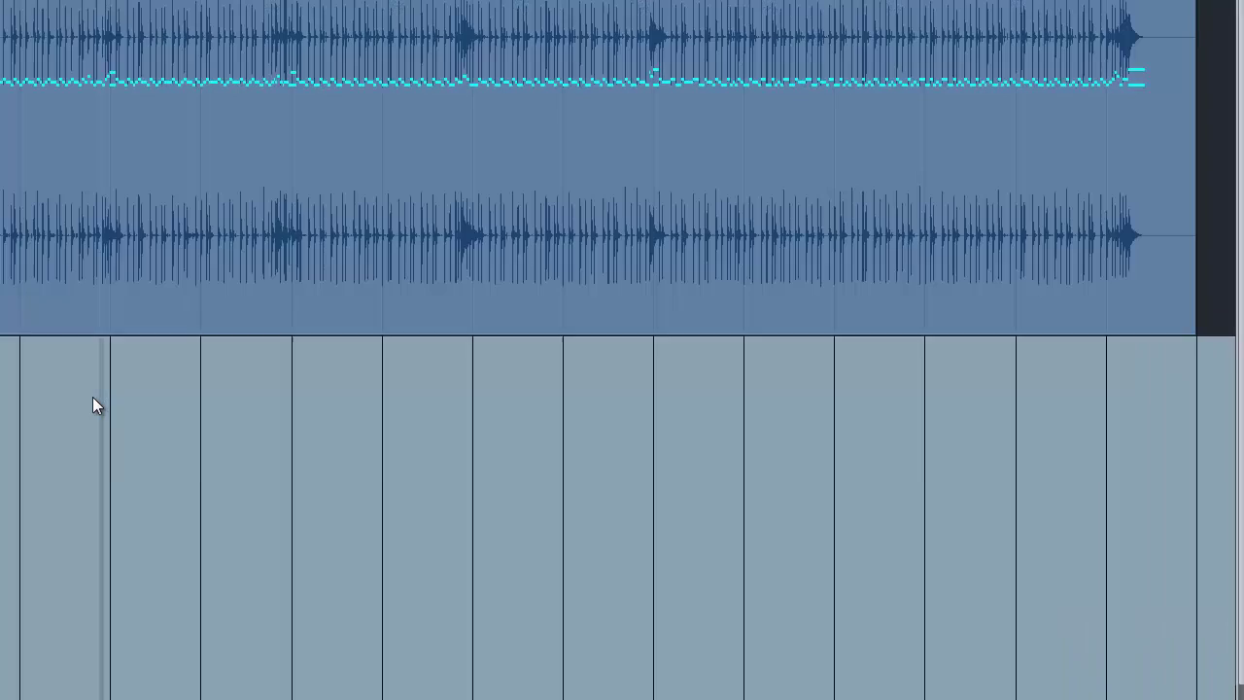
double_click(258, 520)
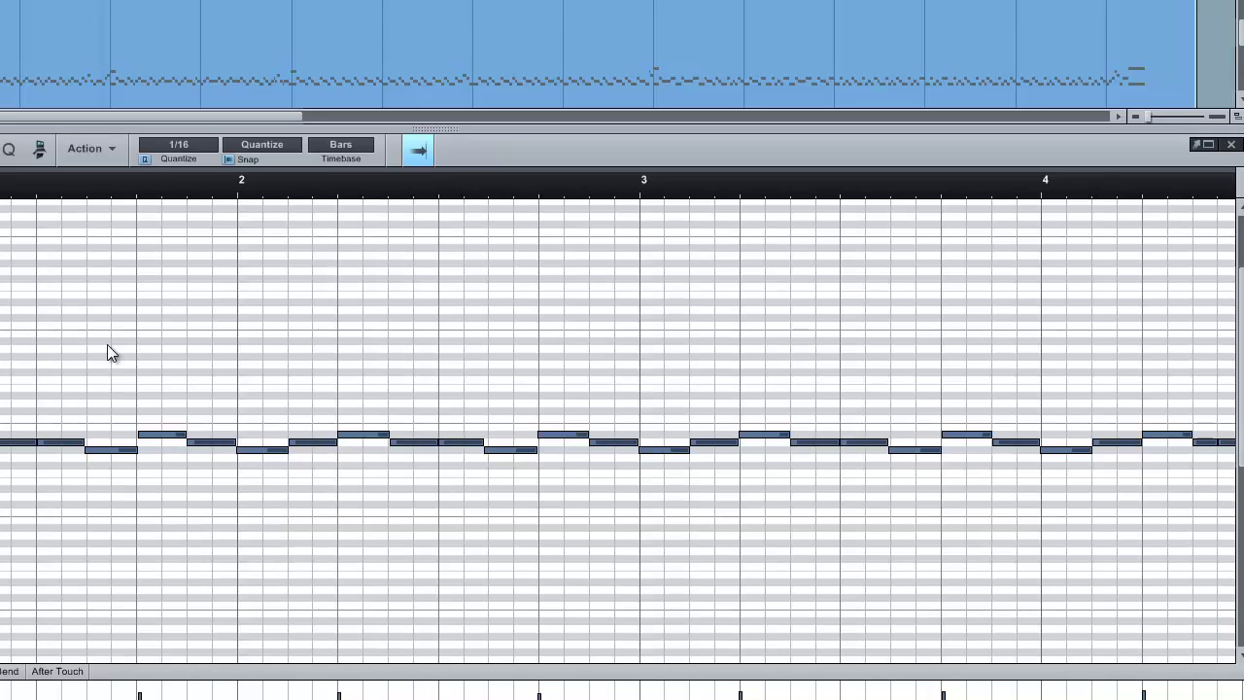
Examine the converted drum notes along the whole part at several zoom levels.
key(w)
key(w)
key(w)
key(w)
key(w)
key(w)
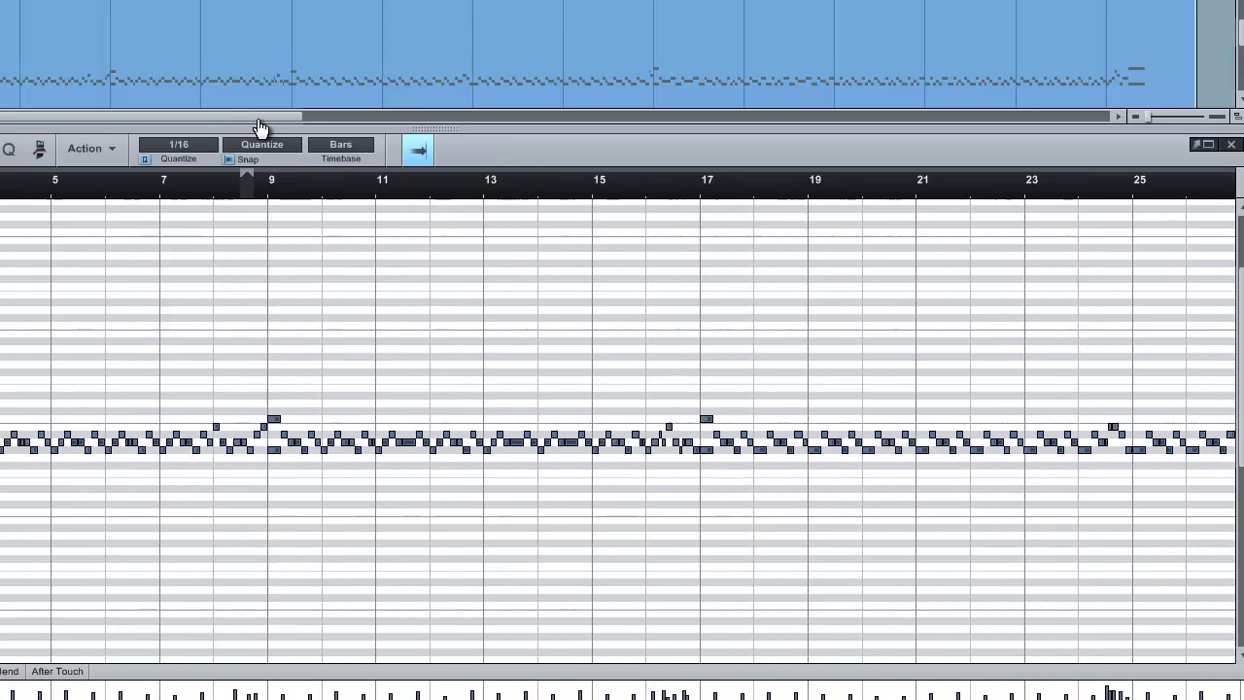
key(w)
key(e)
key(e)
key(e)
key(e)
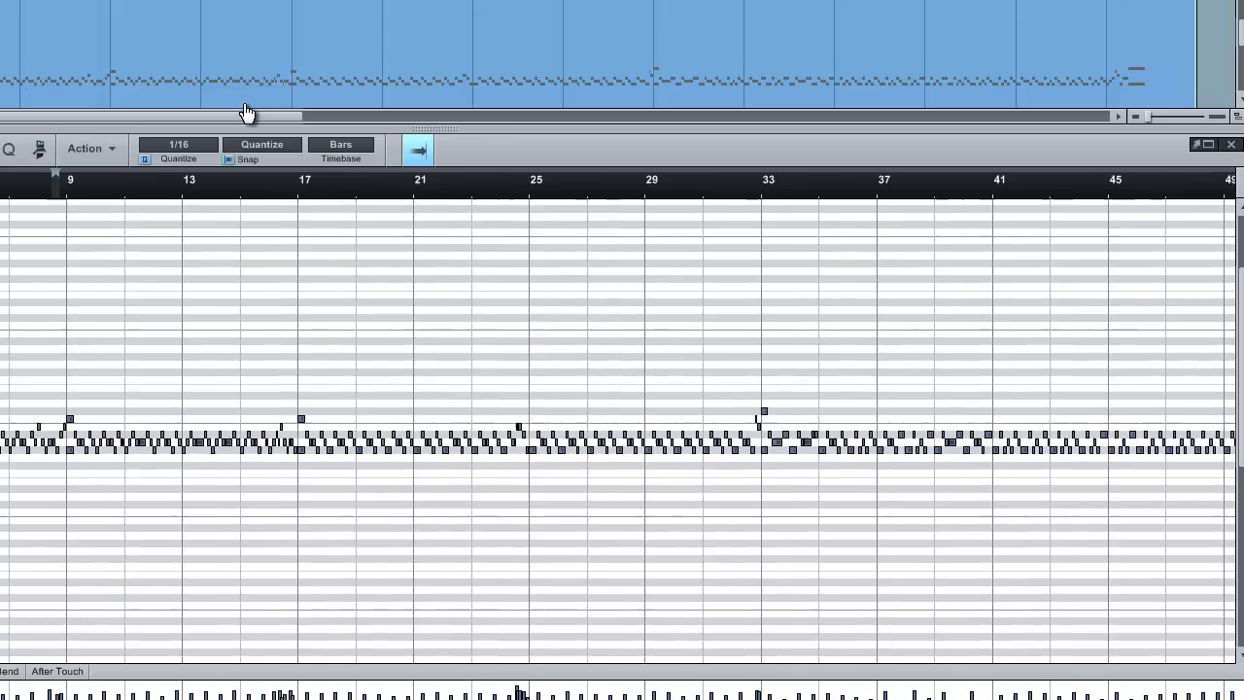
key(e)
key(w)
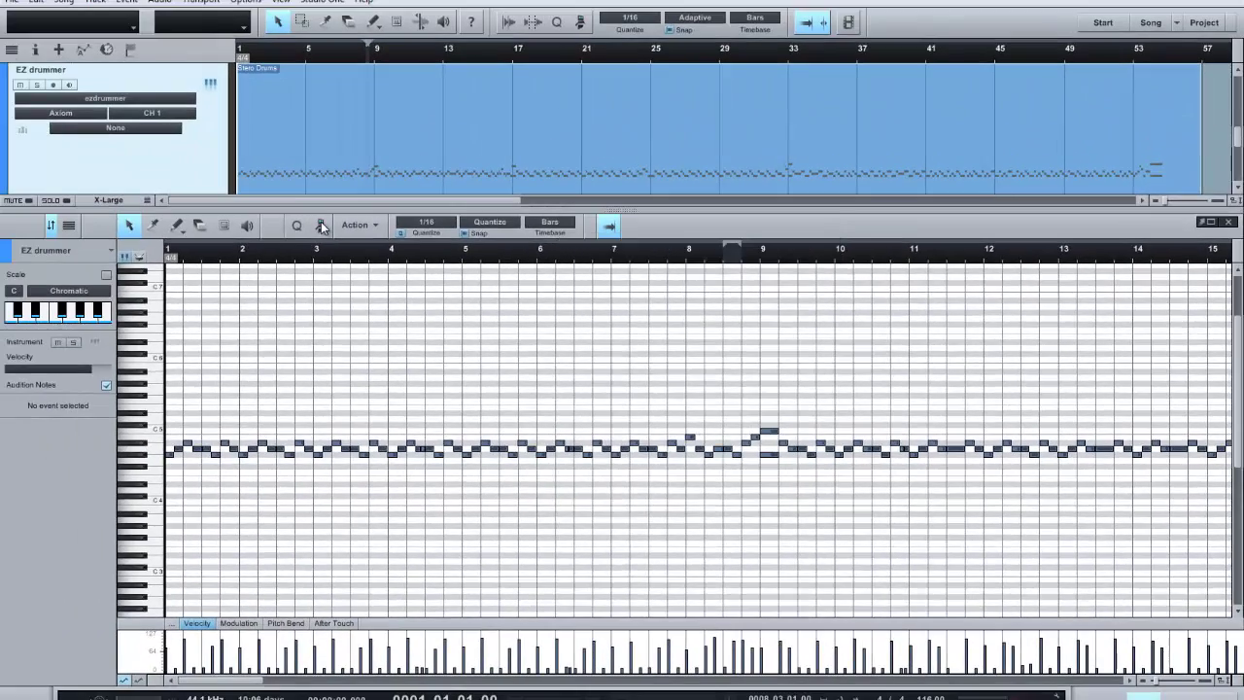
Show the macro toolbar, select every note on G#4 and reassign them to the kick with the Kick drum macro.
click(41, 148)
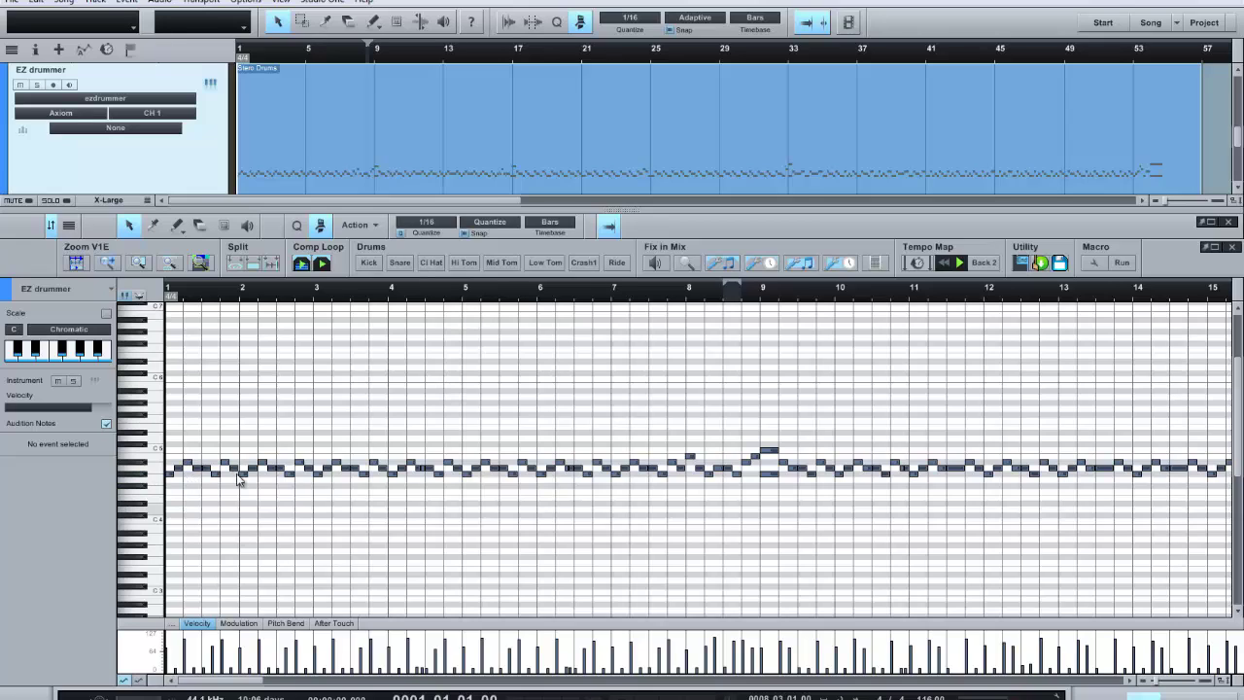
scroll(144, 450, up, 5)
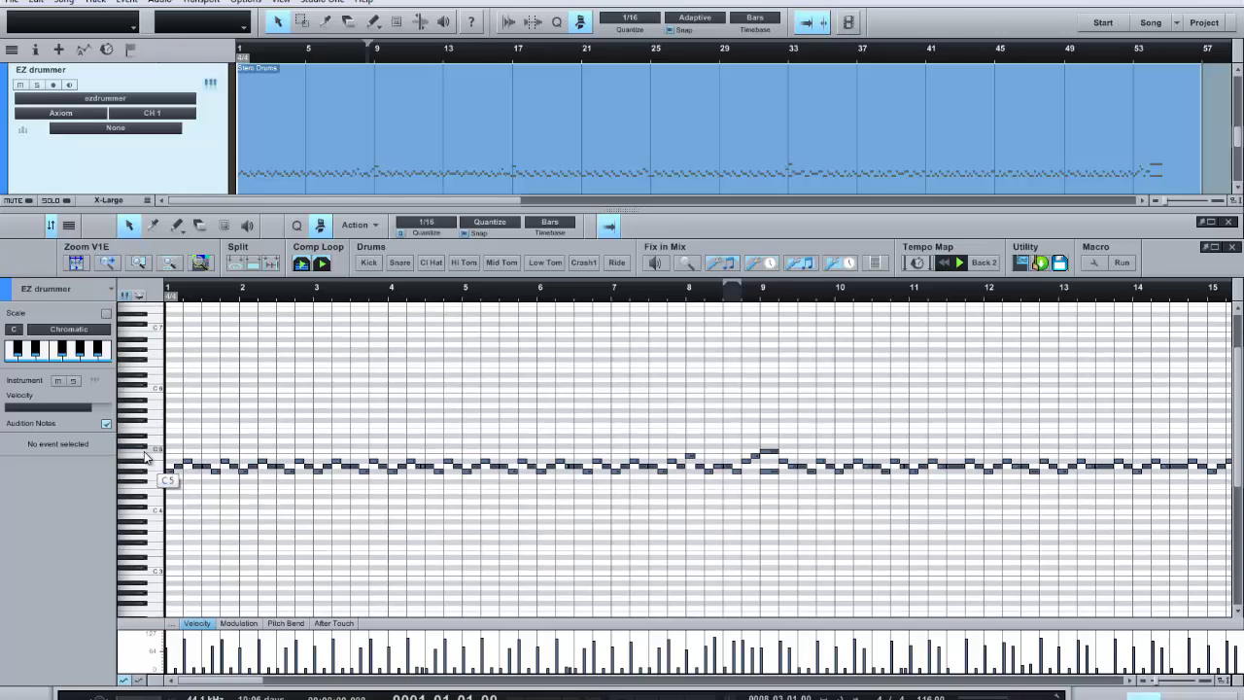
scroll(145, 453, down, 2)
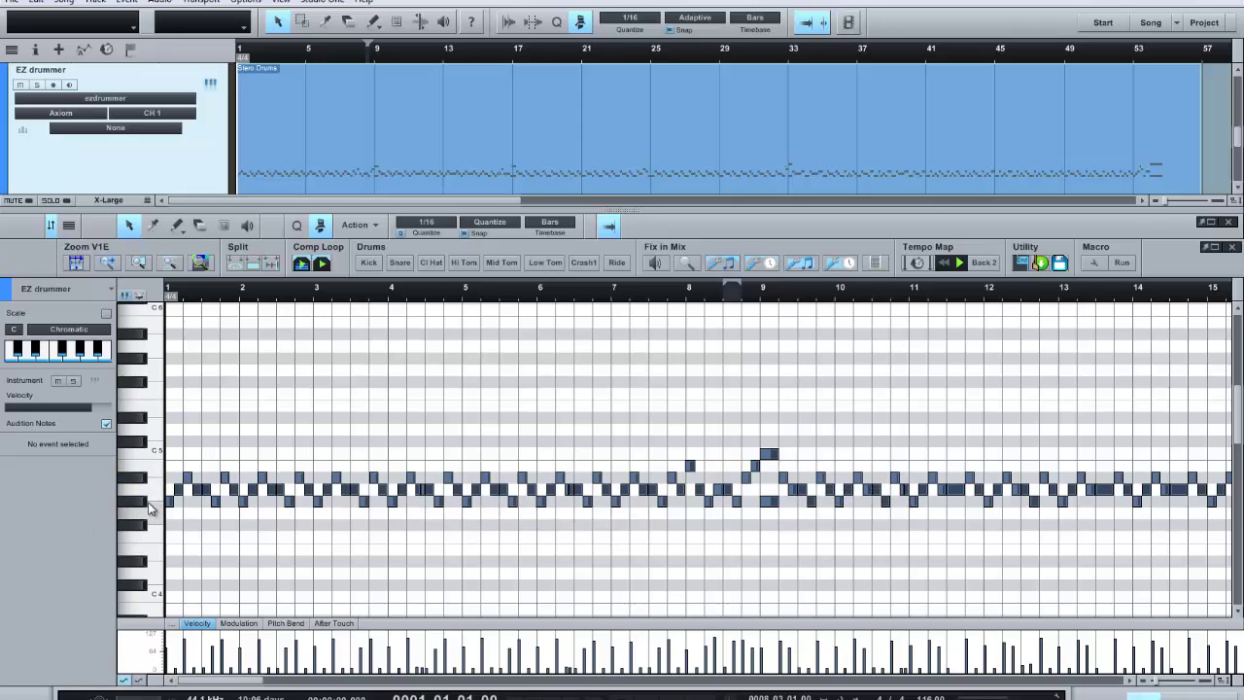
key(ctrl)
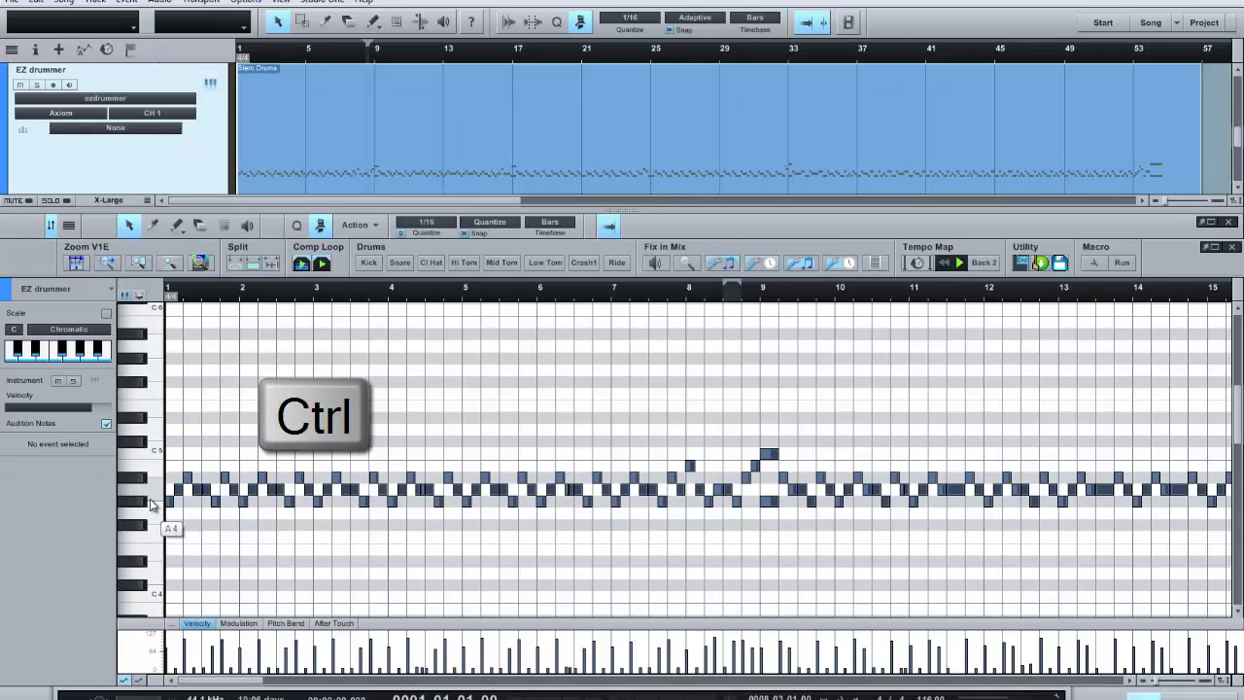
ctrl+click(144, 505)
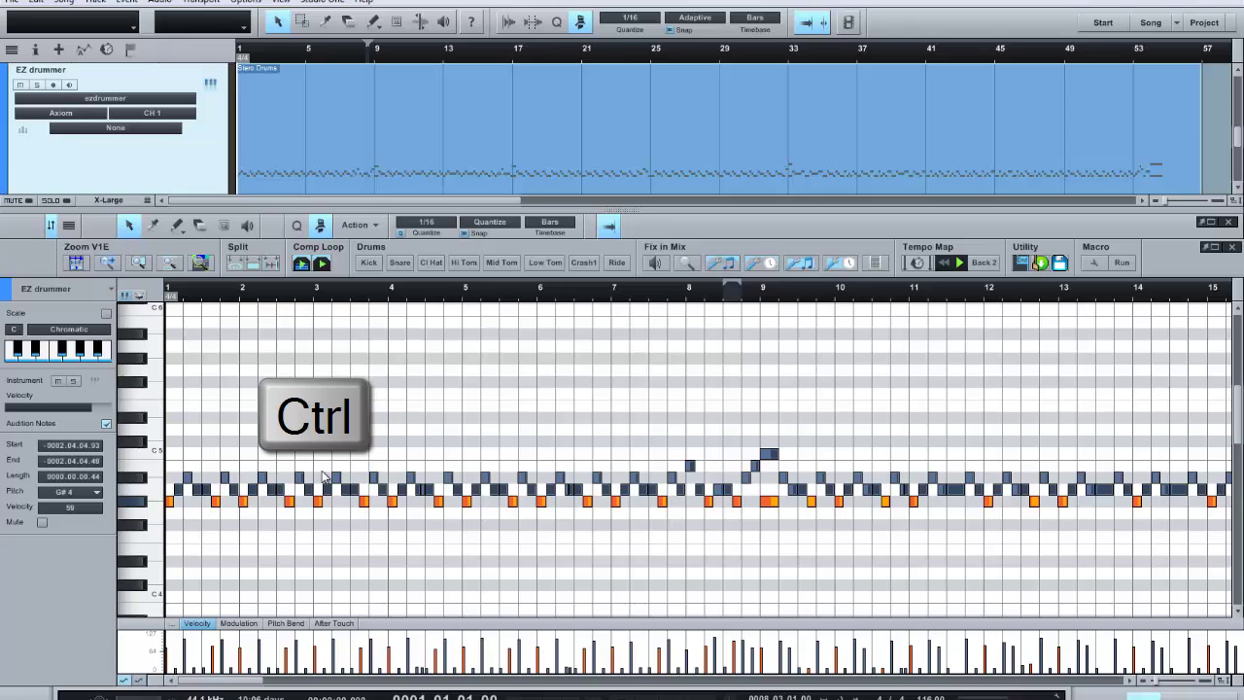
click(370, 269)
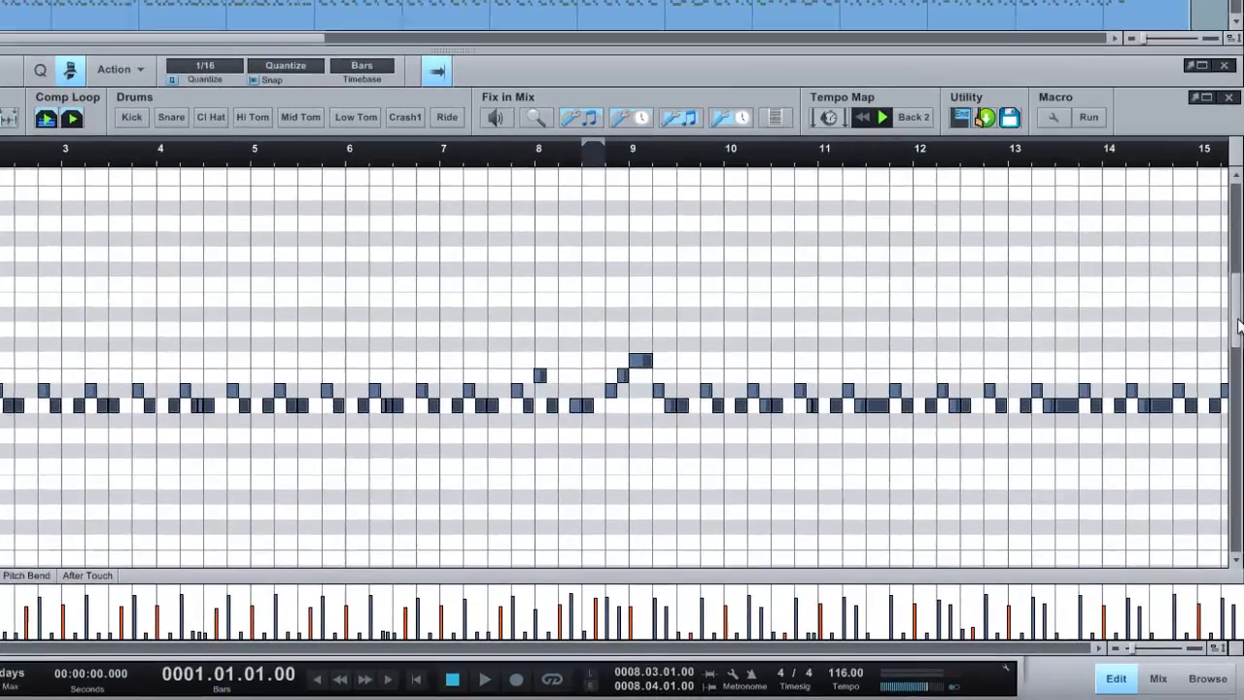
Load the EZdrummer Default map as the pitch names for the EZ drummer part.
mouse_move(1239, 325)
mouse_down()
mouse_move(1238, 388)
mouse_move(1236, 316)
mouse_up()
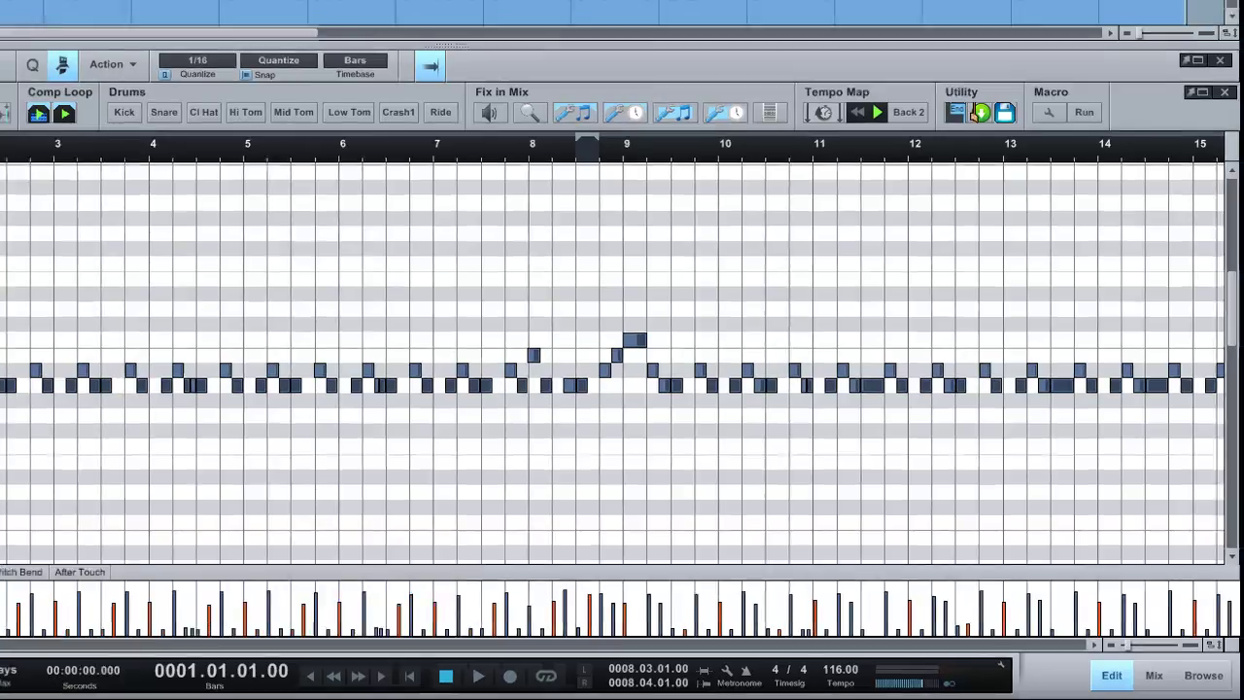
scroll(219, 306, left, 1)
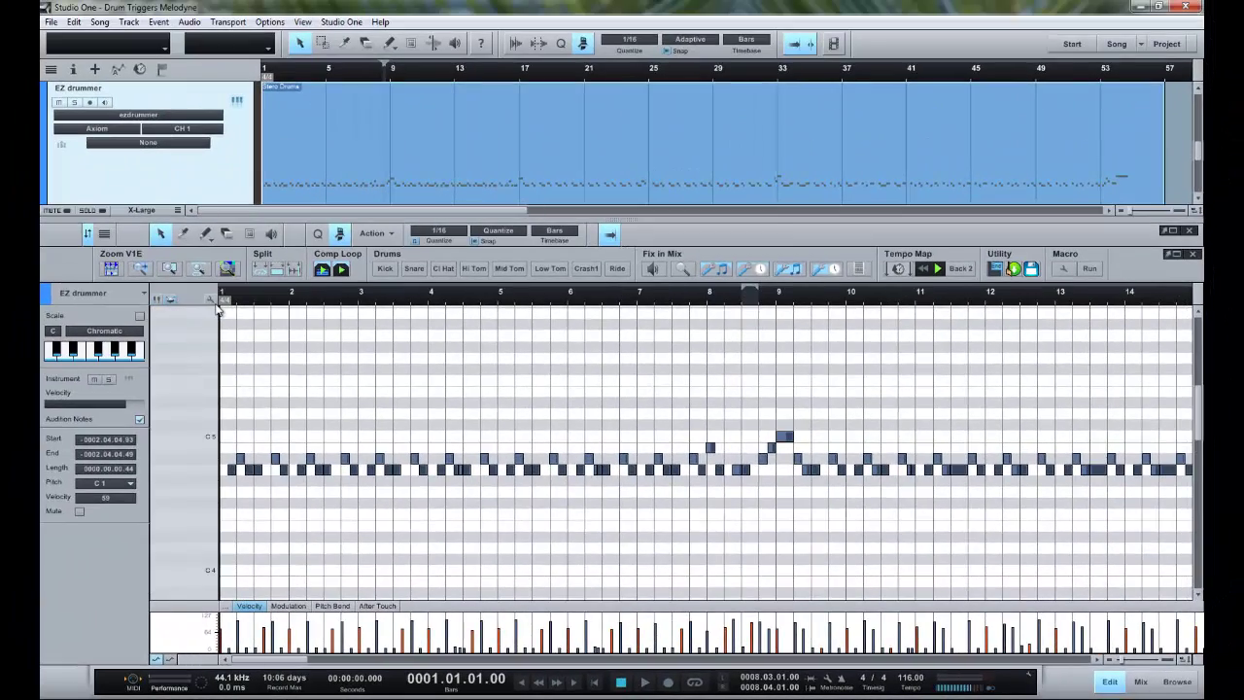
click(218, 306)
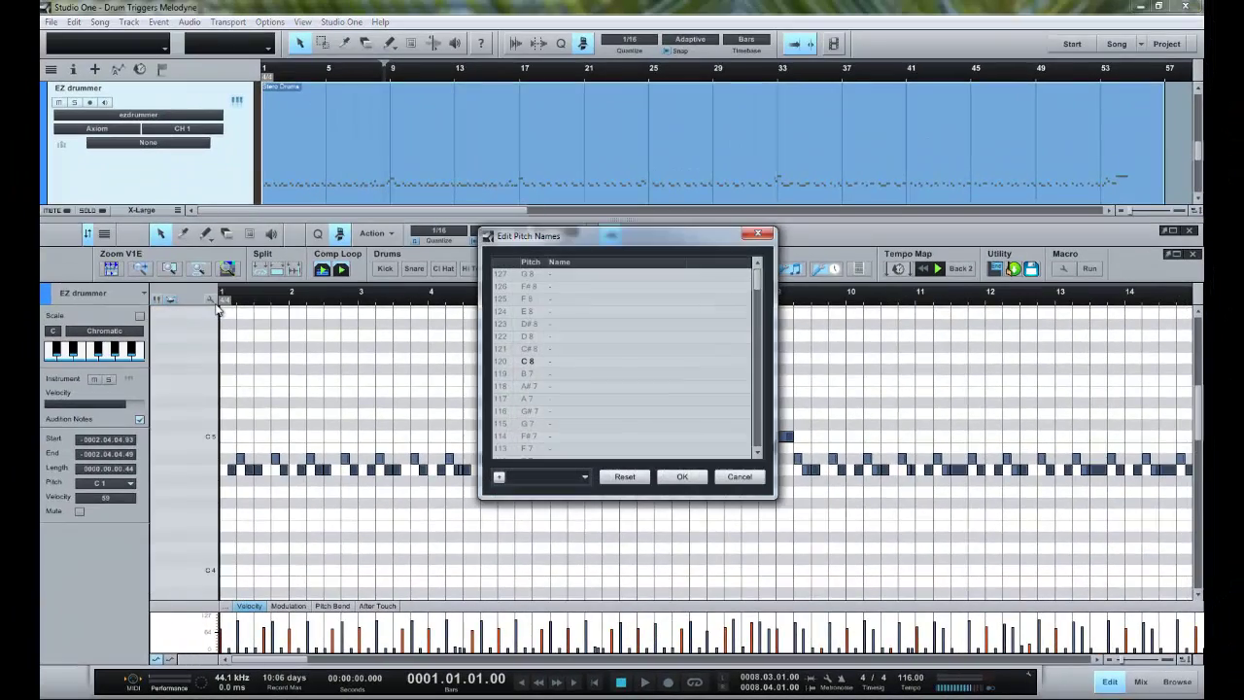
click(585, 476)
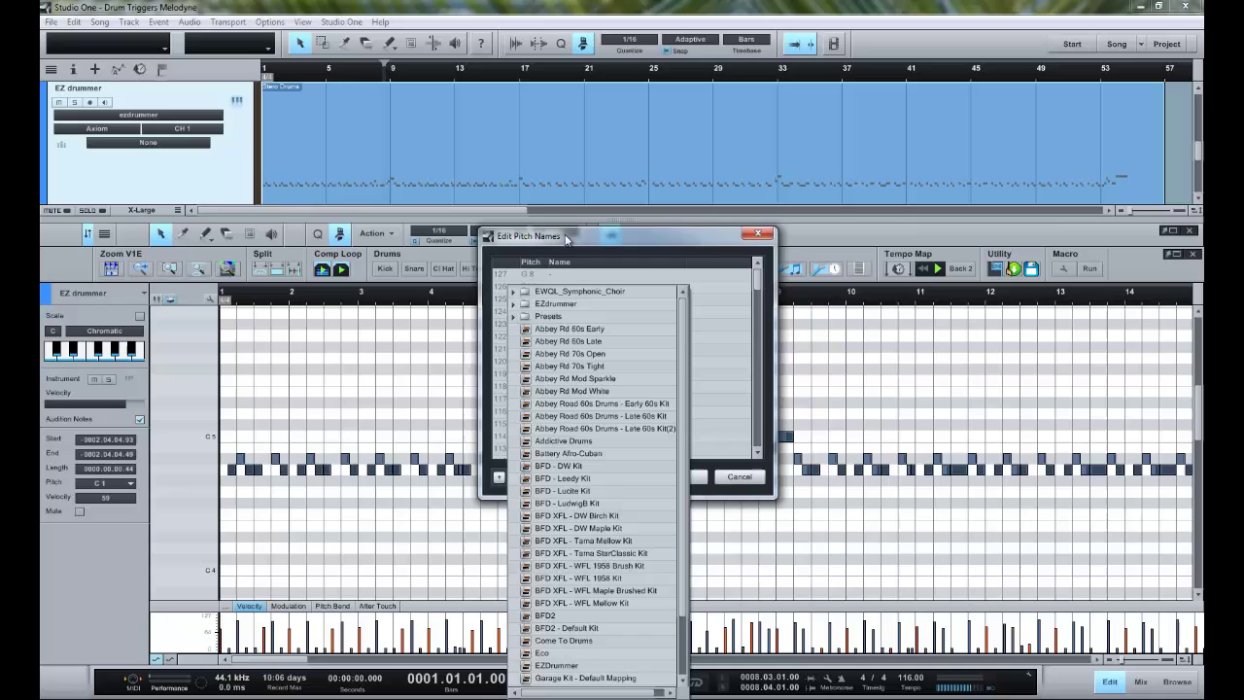
click(513, 304)
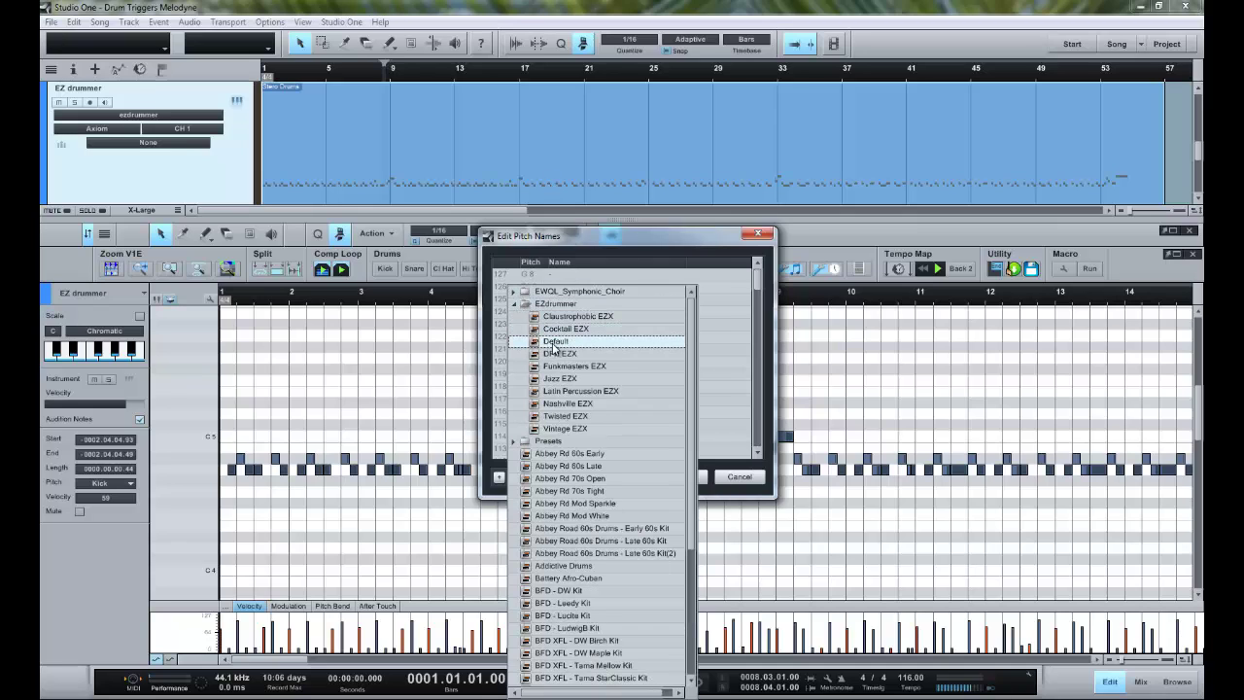
click(556, 342)
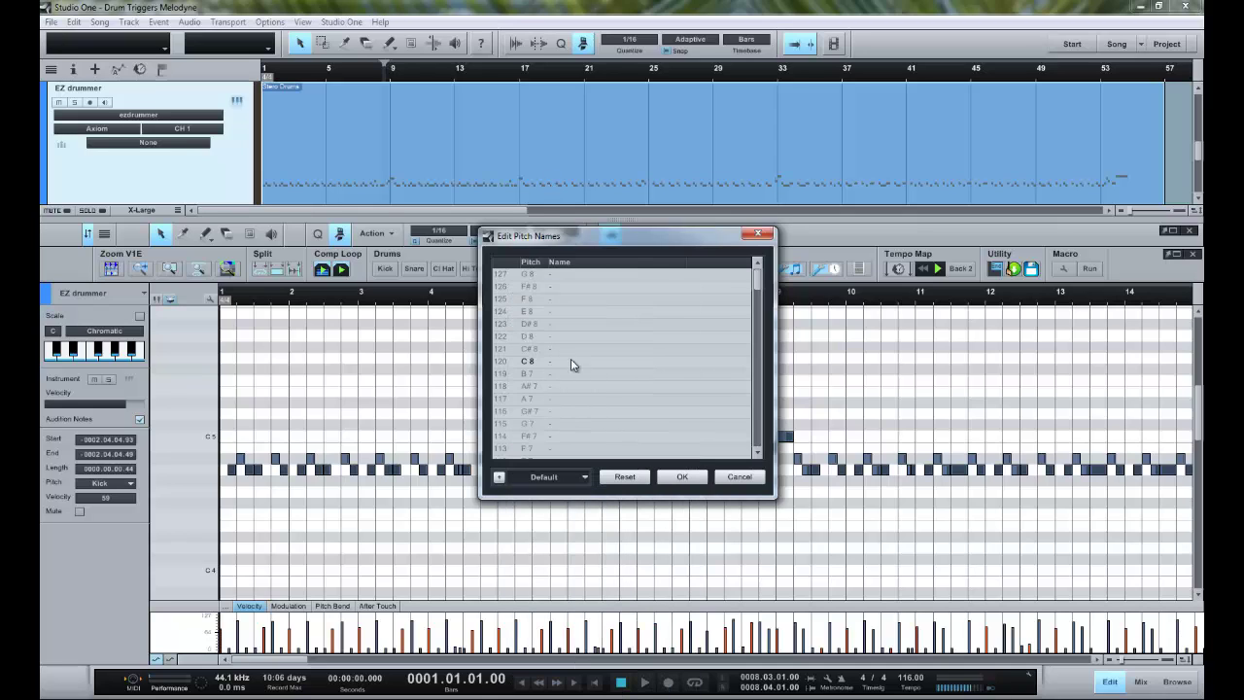
click(688, 478)
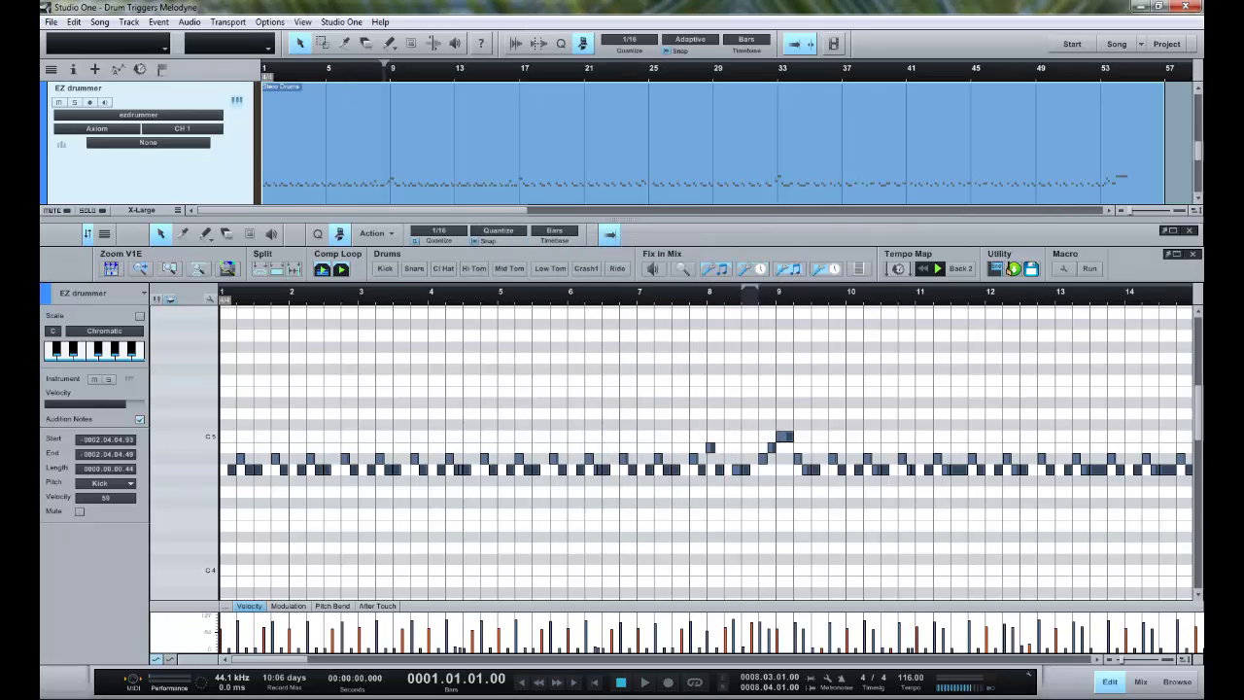
Select every note on A4 in the EZ drummer part and reassign them to the closed hi-hat with the Cl Hat macro.
scroll(1195, 422, down, 5)
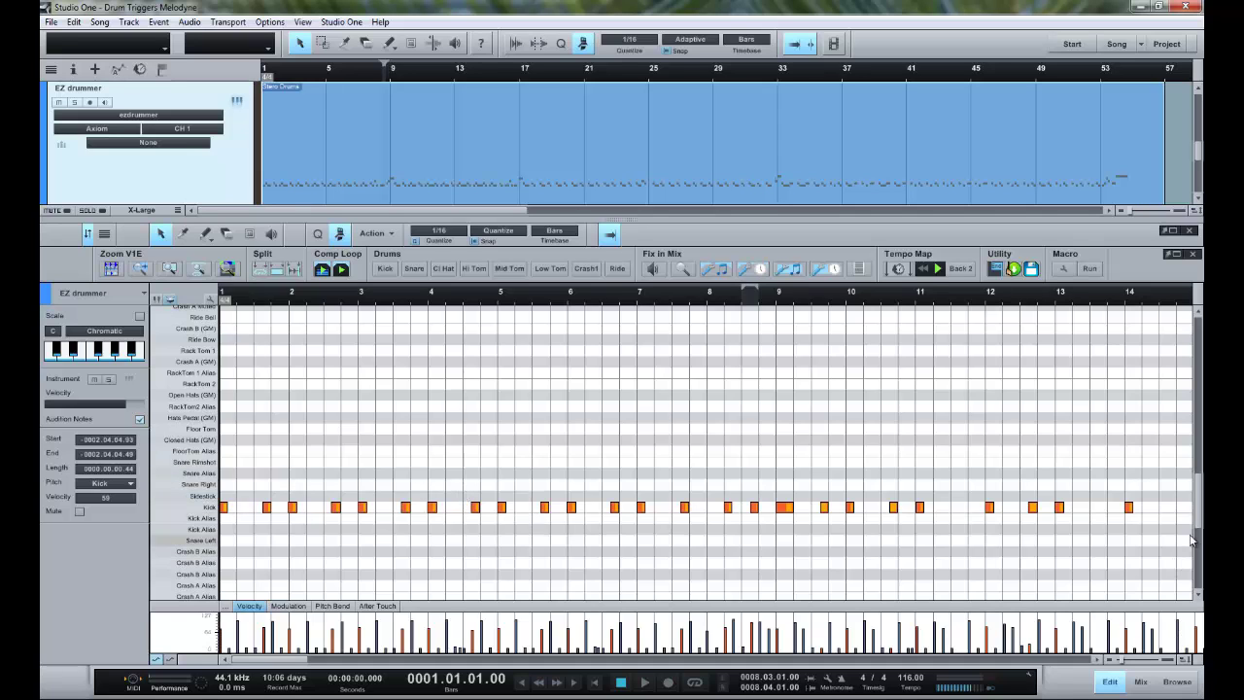
drag(1196, 512, 1183, 351)
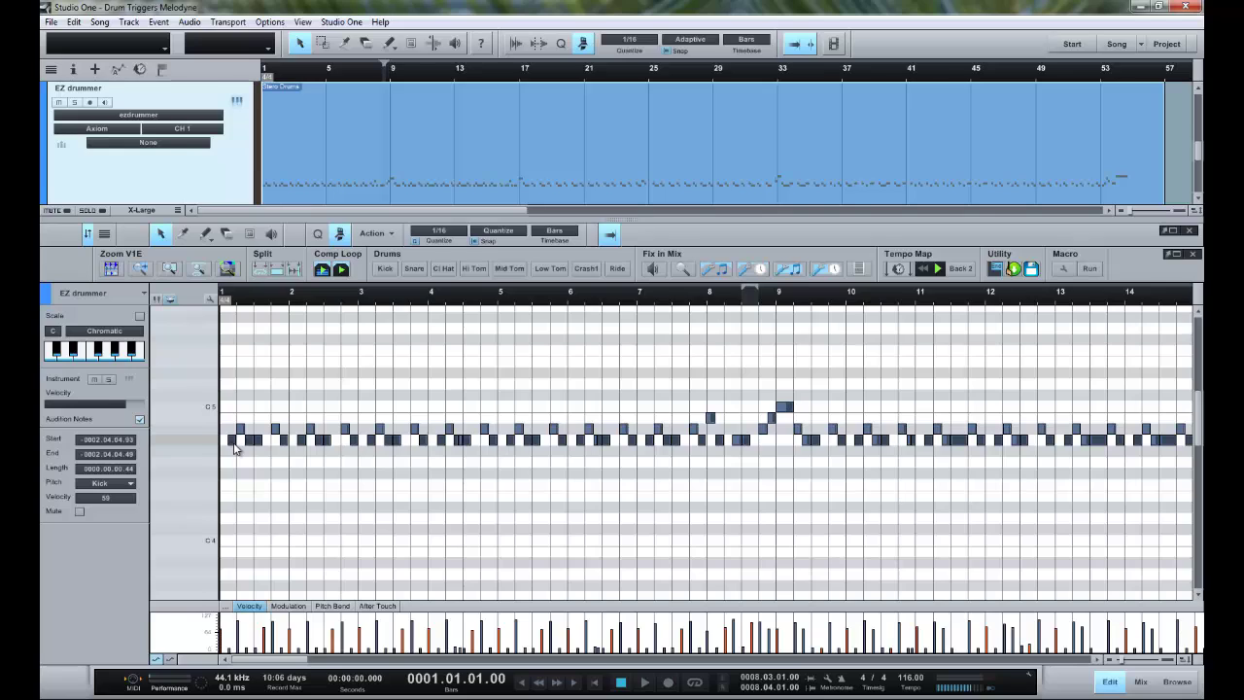
click(233, 447)
right_click(233, 453)
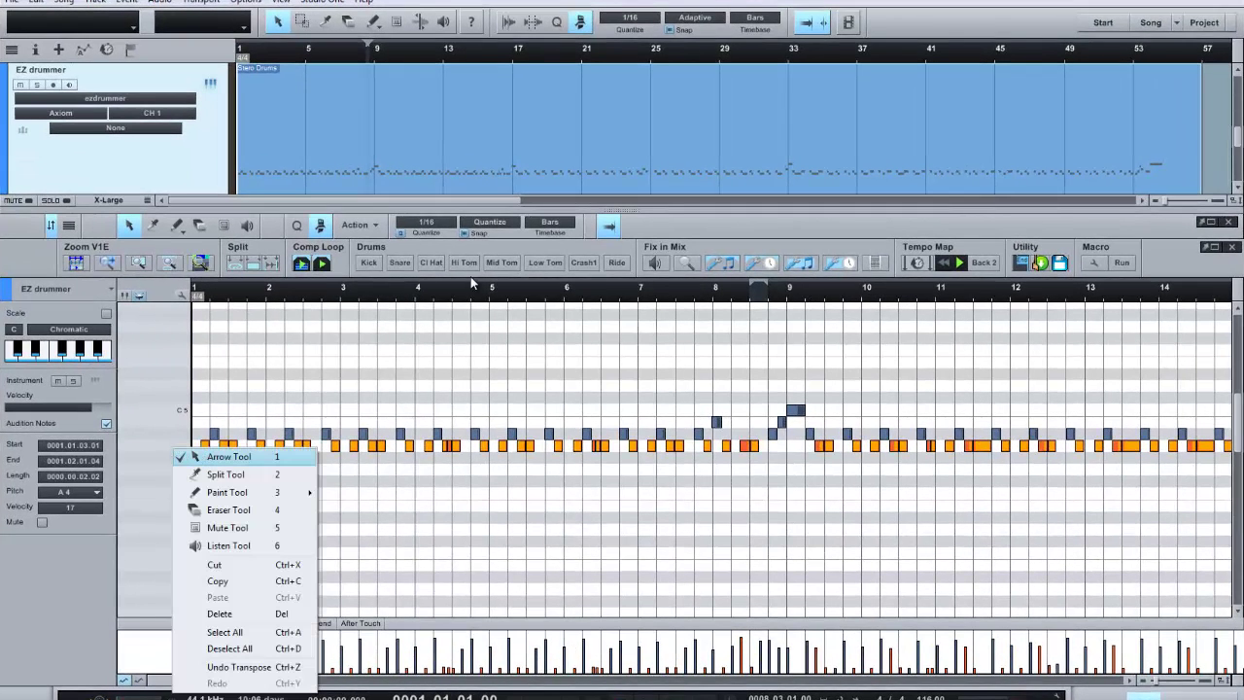
key(Escape)
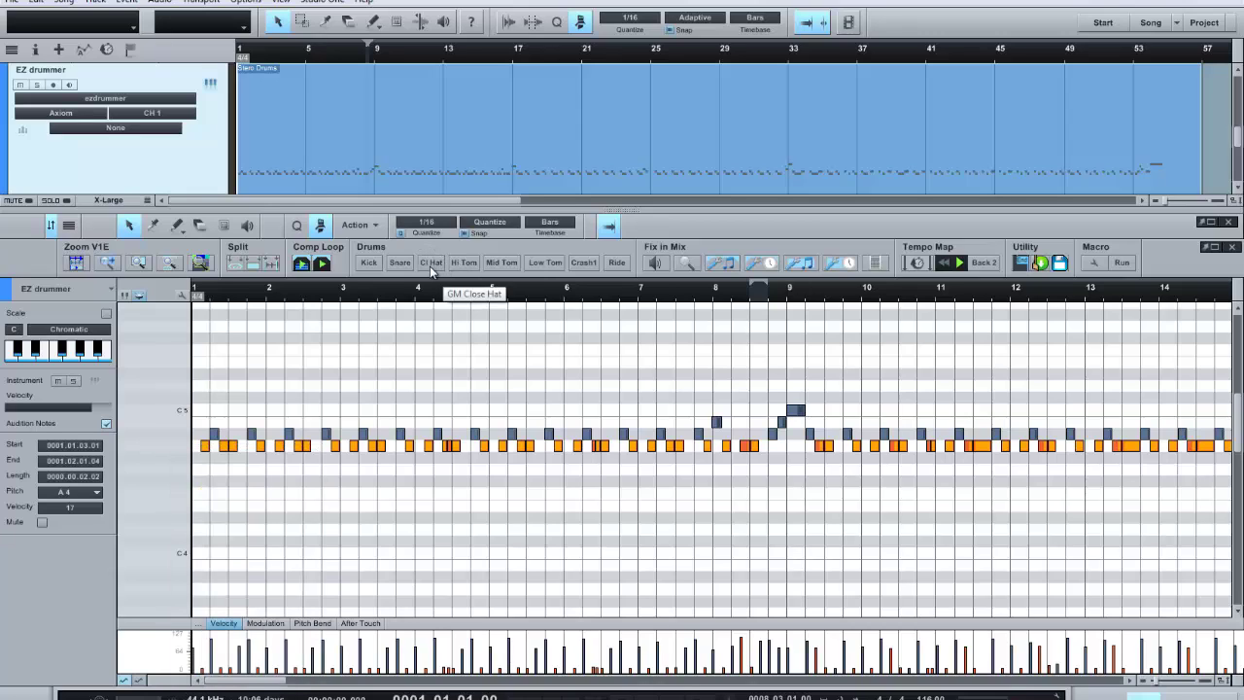
click(429, 262)
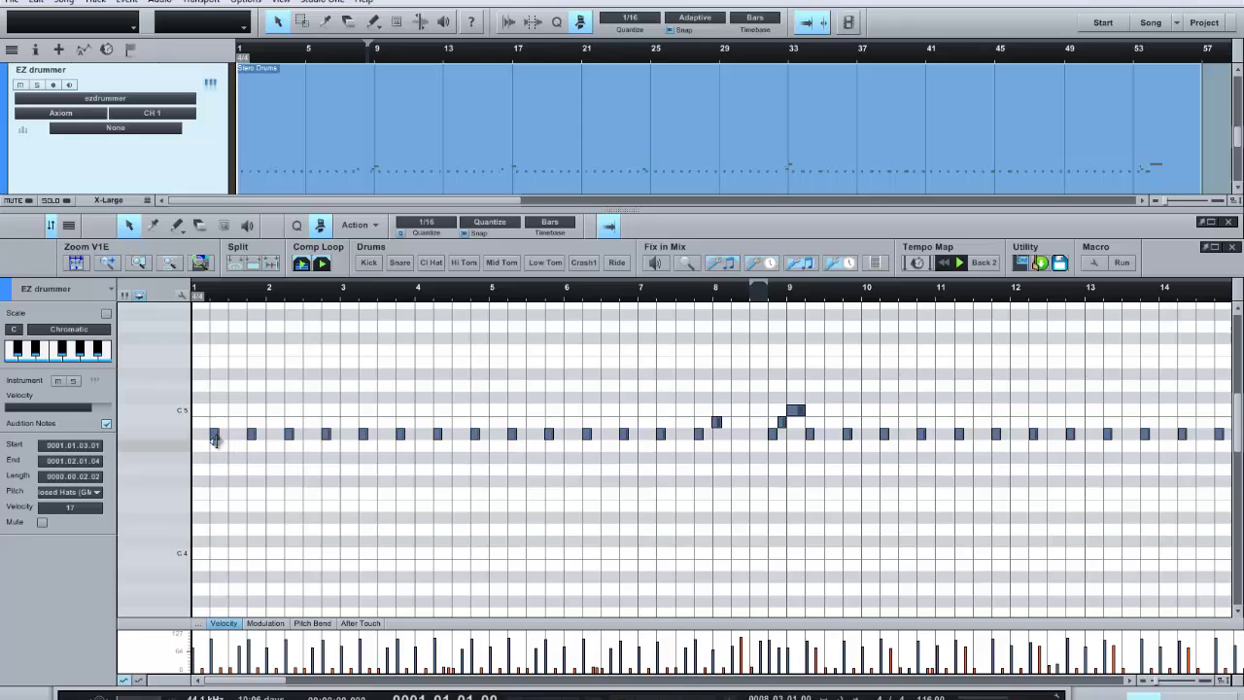
Reassign all A#4 notes to the snare and all B4 notes to the high tom with the Snare and Hi Tom macros.
click(183, 434)
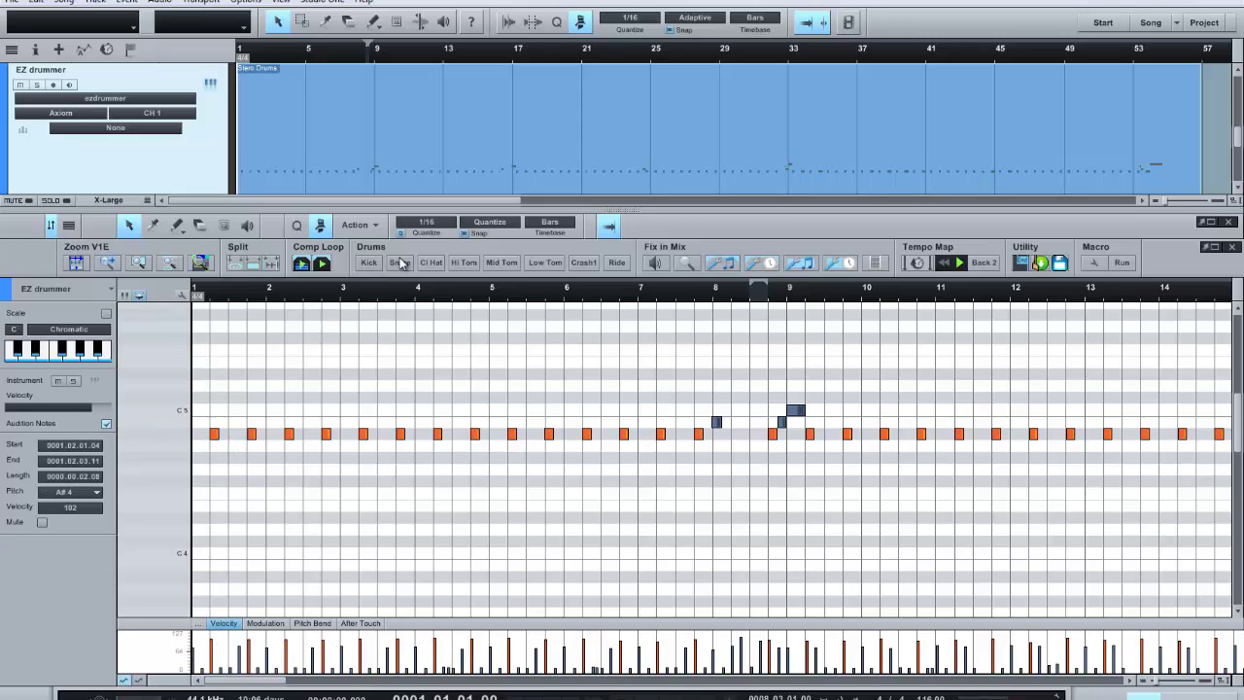
click(399, 264)
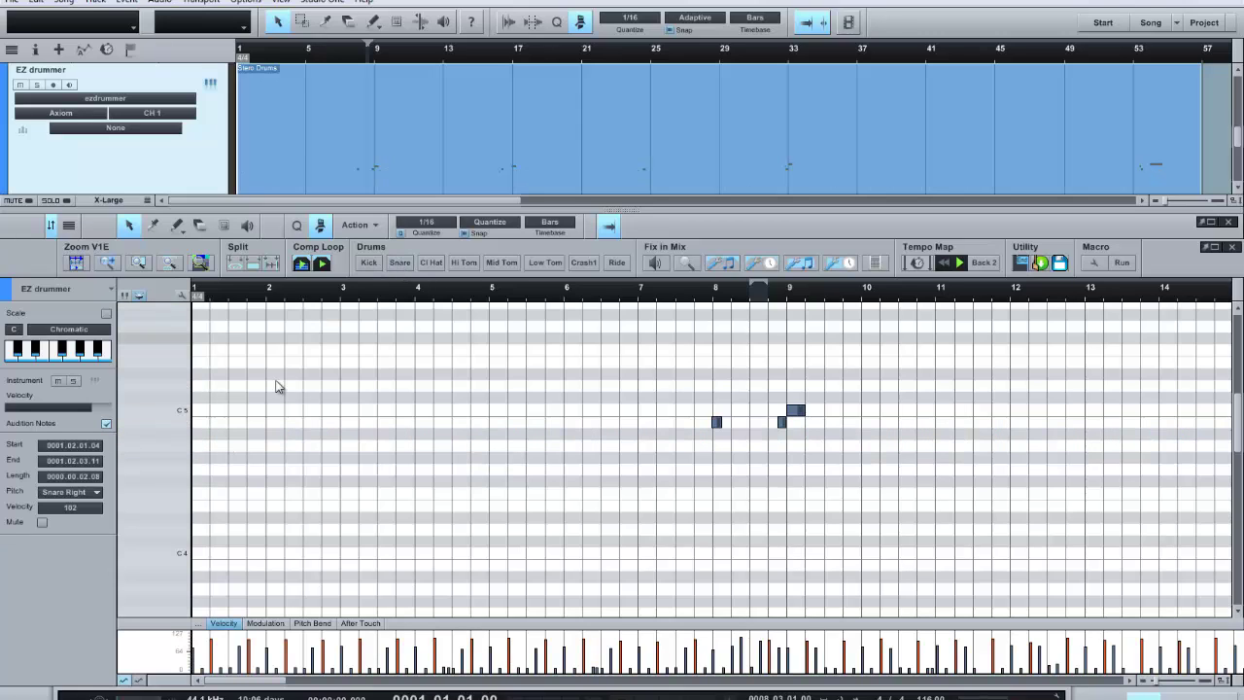
click(174, 424)
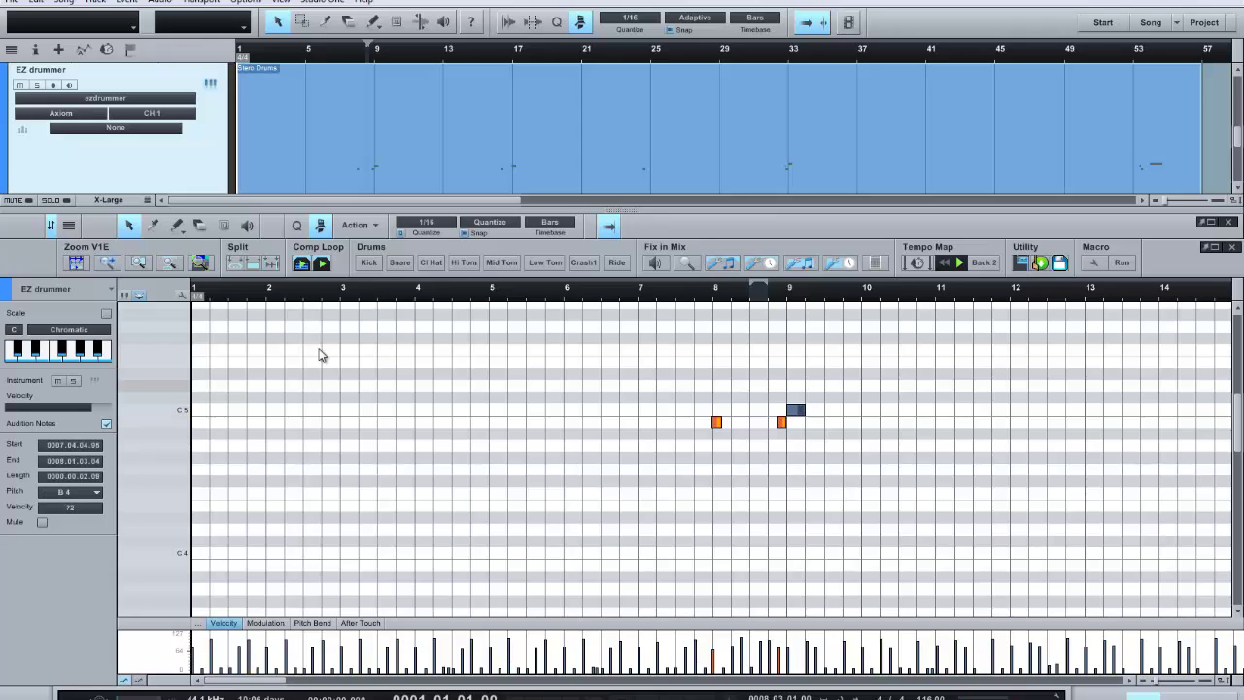
click(465, 263)
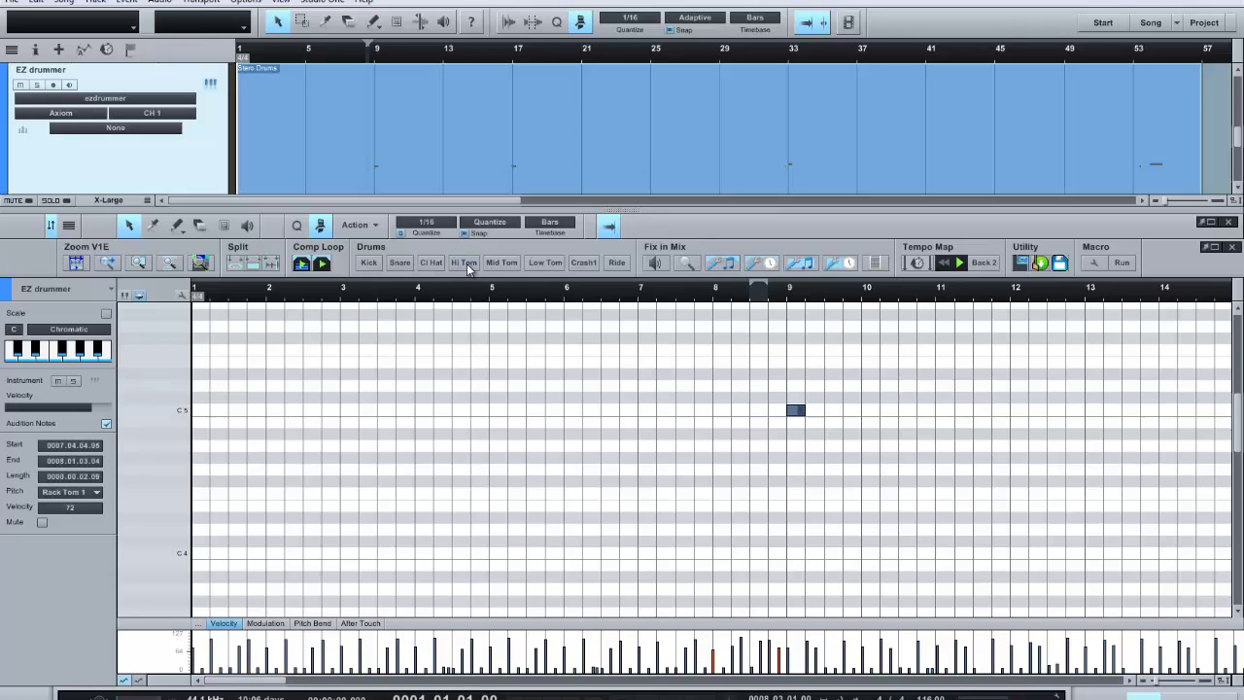
Reassign all C5 notes to the low tom and all C#5 notes to the crash with the Low Tom and Crash1 macros.
click(180, 412)
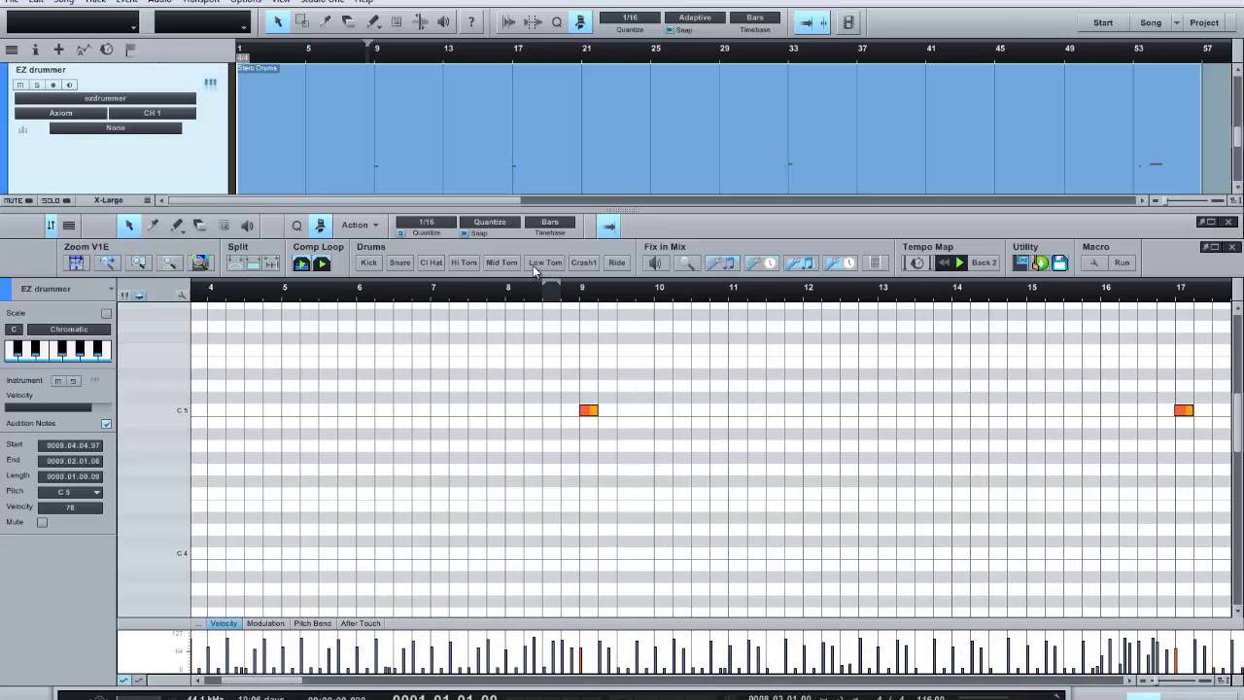
click(532, 263)
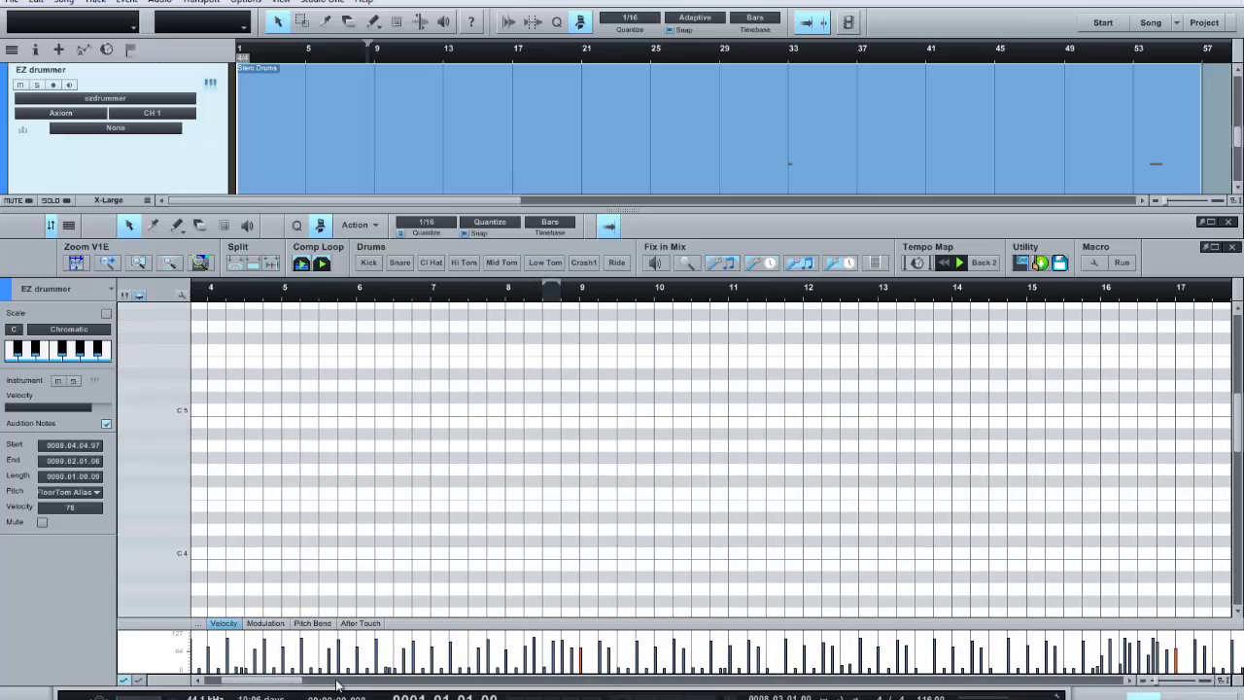
drag(338, 683, 505, 683)
click(172, 402)
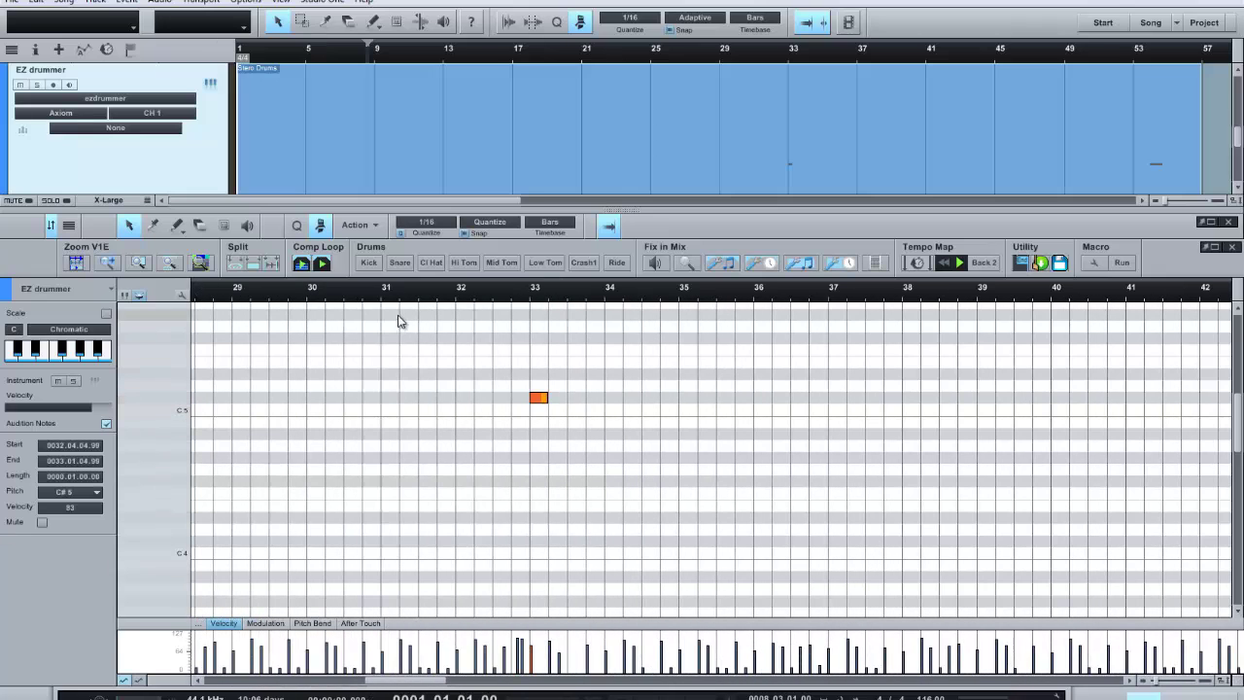
click(583, 262)
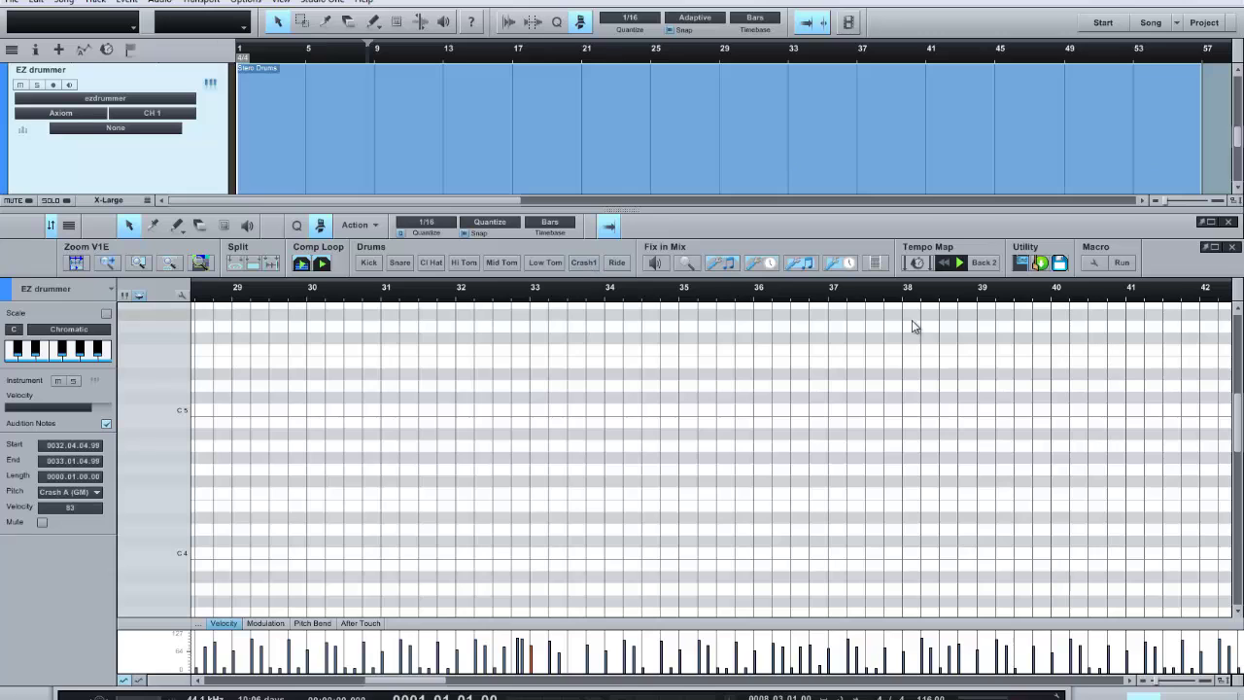
Check the remapped notes on the named drum lanes along the whole part and play it from shortly before bar 9.
scroll(1238, 443, down, 10)
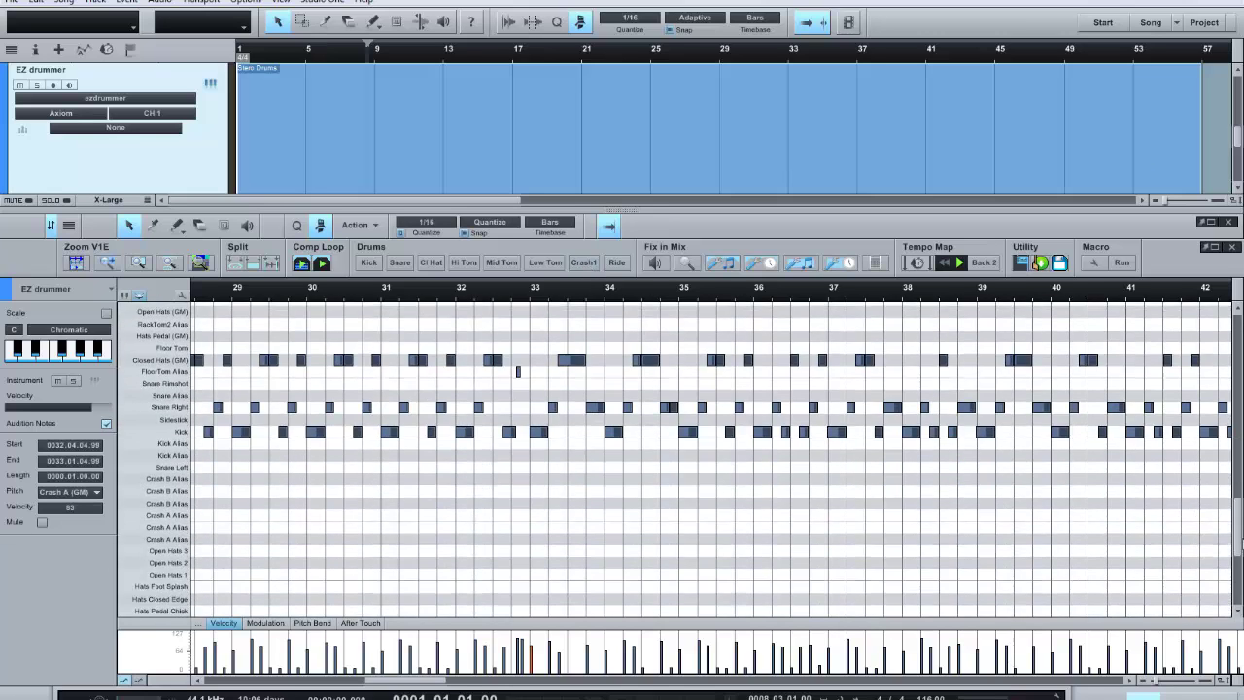
scroll(1056, 499, up, 3)
scroll(350, 388, down, 5)
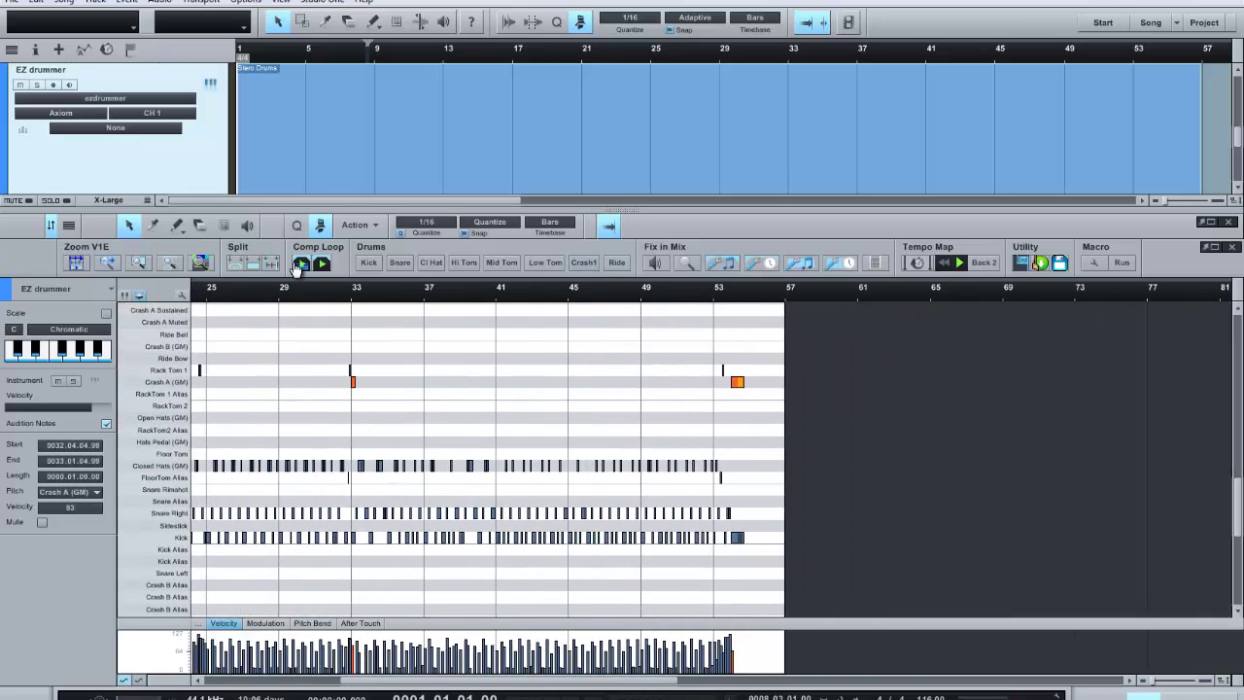
scroll(354, 397, up, 1)
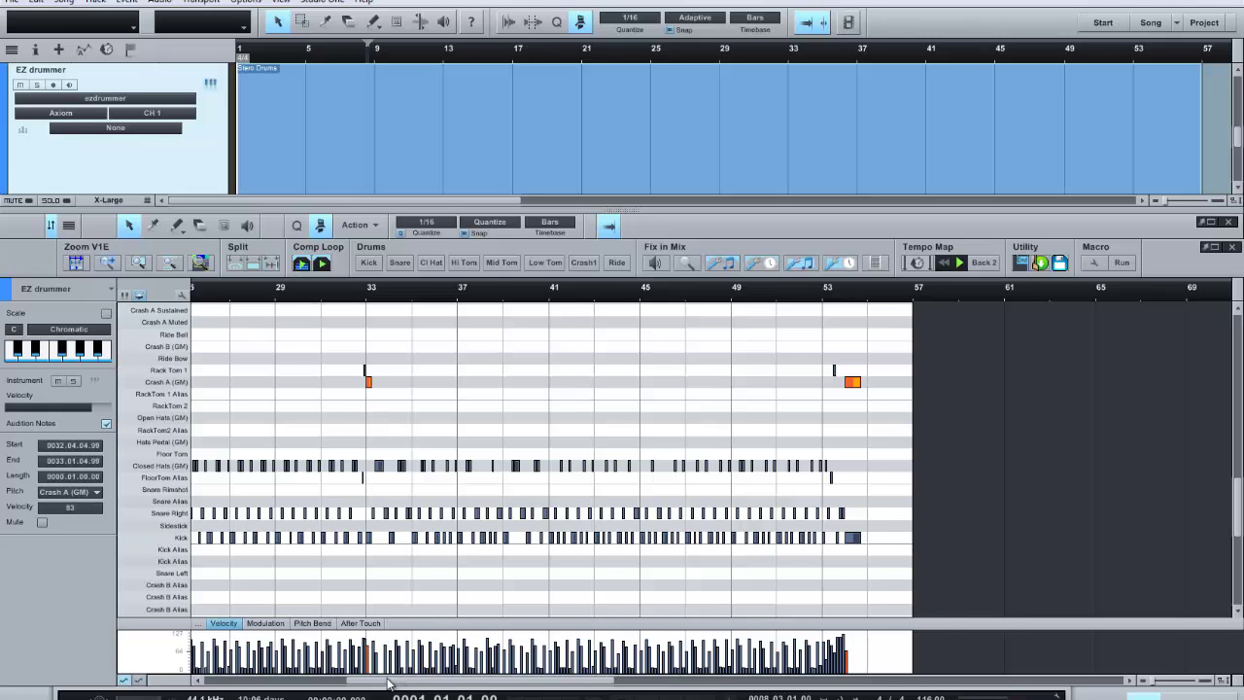
drag(392, 679, 223, 669)
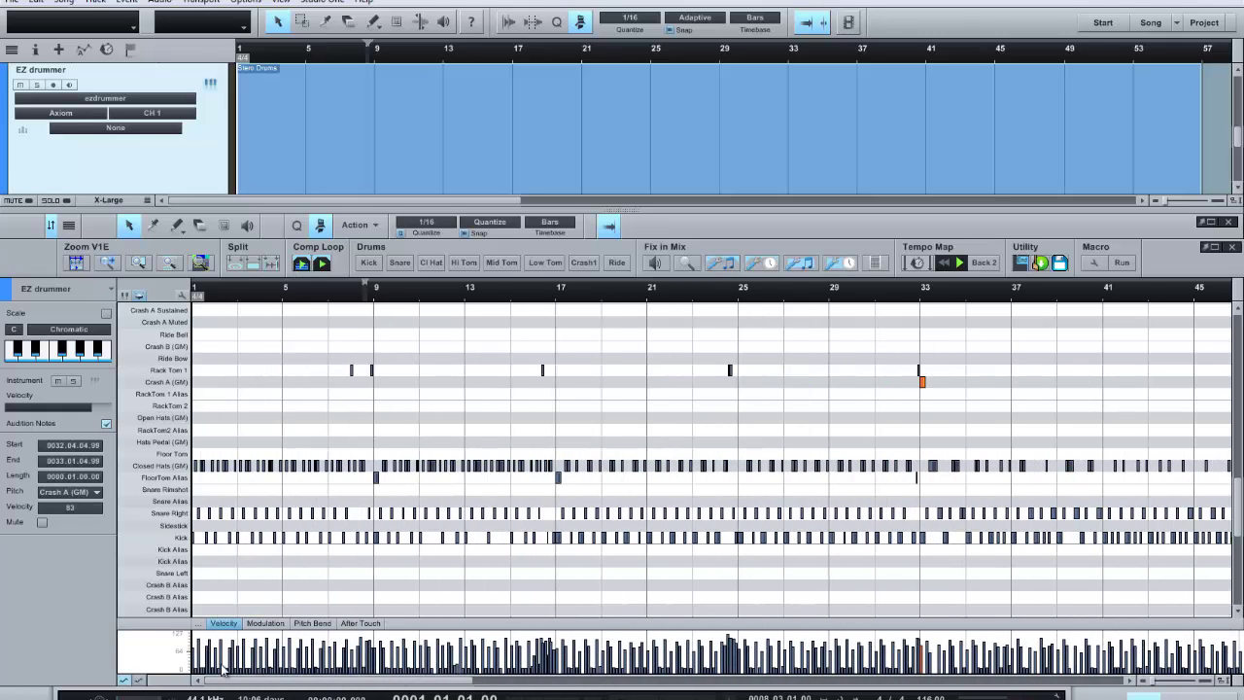
click(233, 292)
click(343, 293)
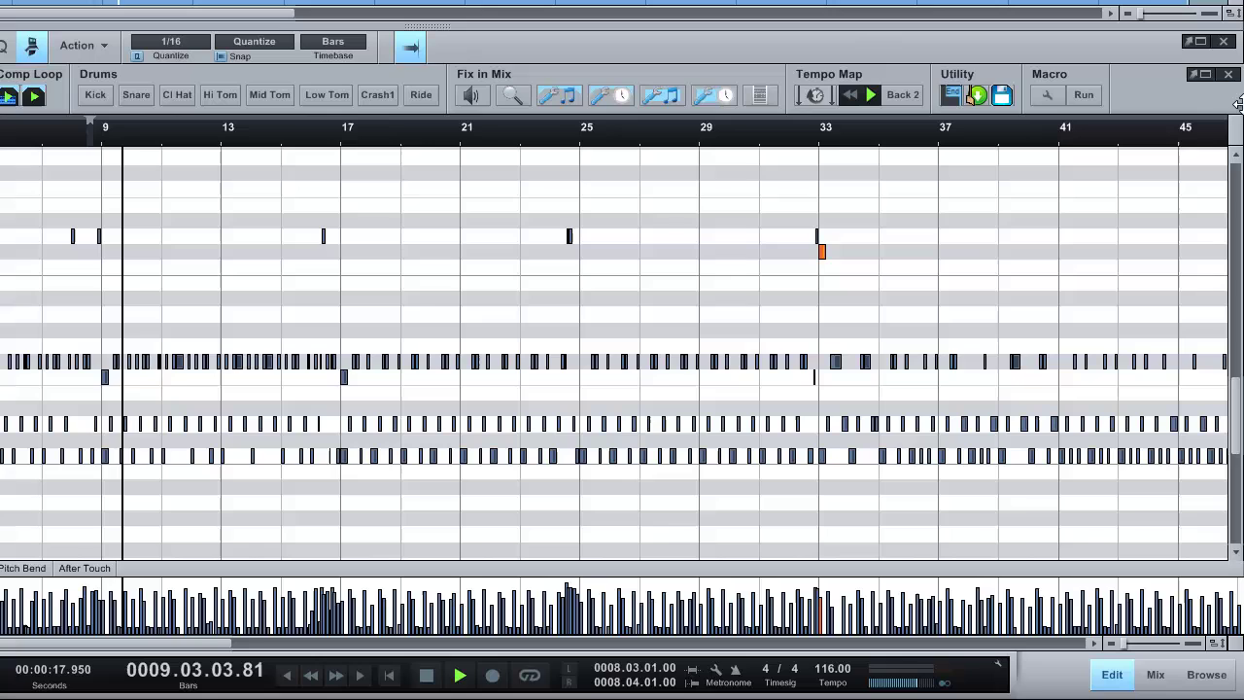
Close the macro toolbar and note editor, and solo the EZ drummer track with the mixer shown.
click(1228, 74)
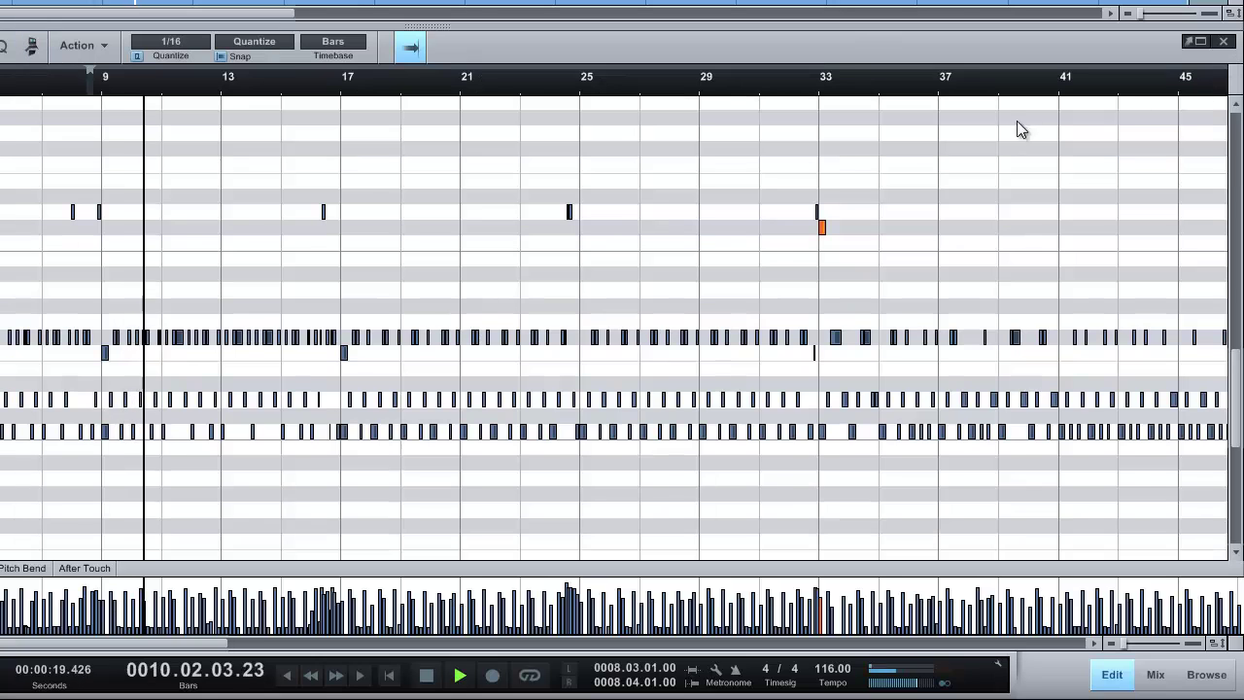
click(1223, 42)
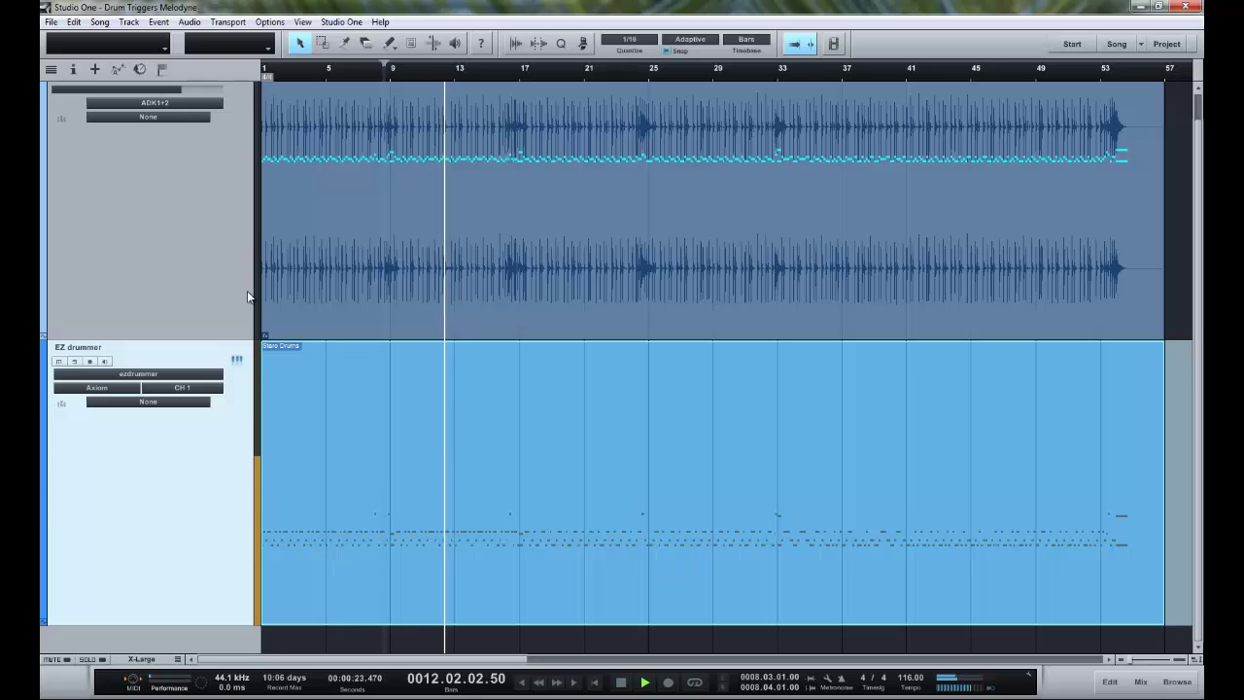
click(1141, 681)
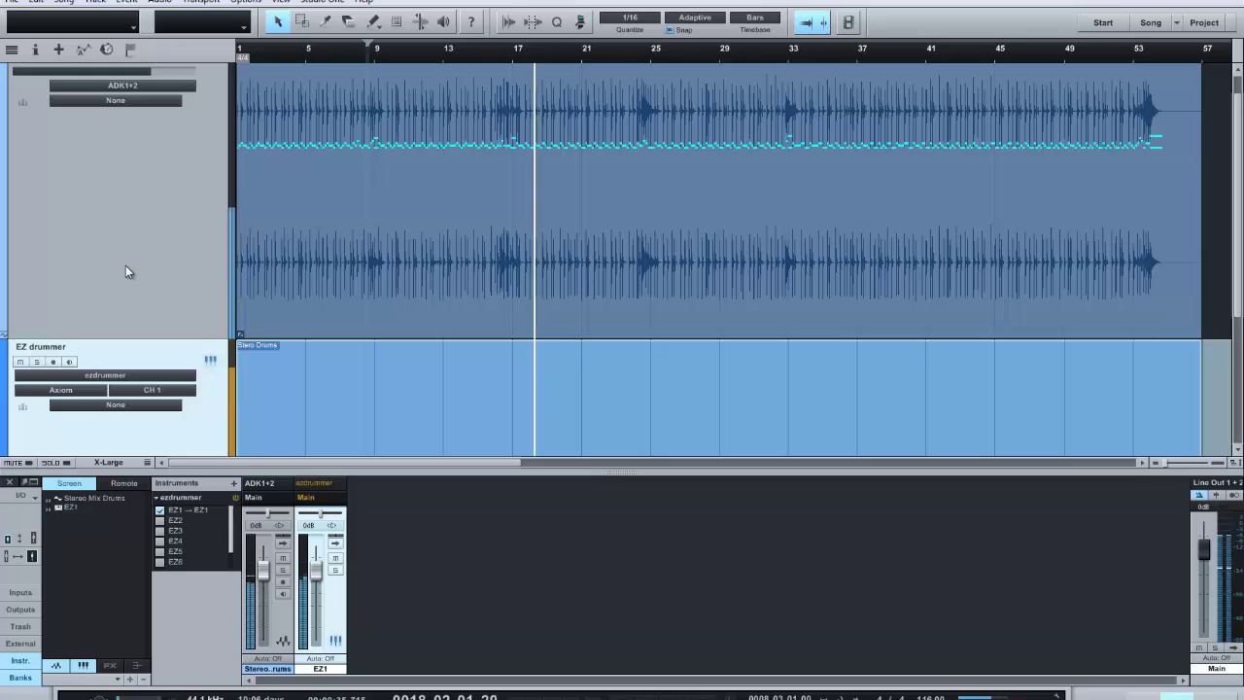
click(36, 361)
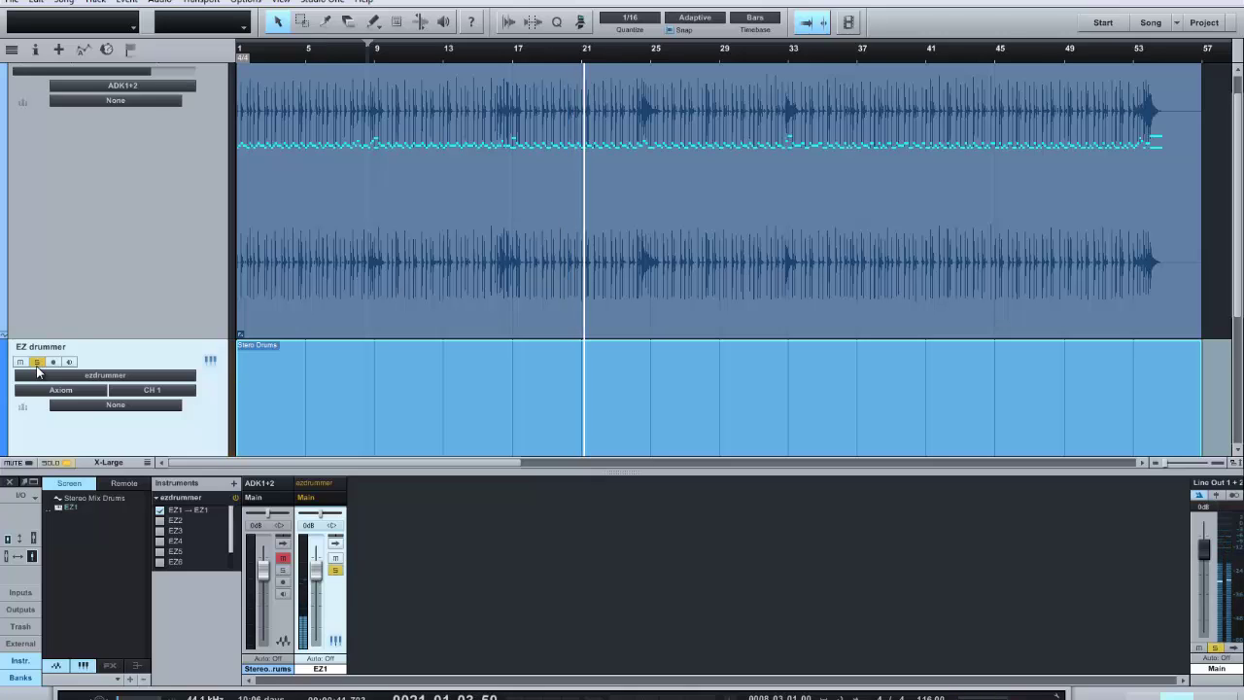
Reopen the EZ drummer part to review its remapped notes and return to the full arrangement.
double_click(334, 409)
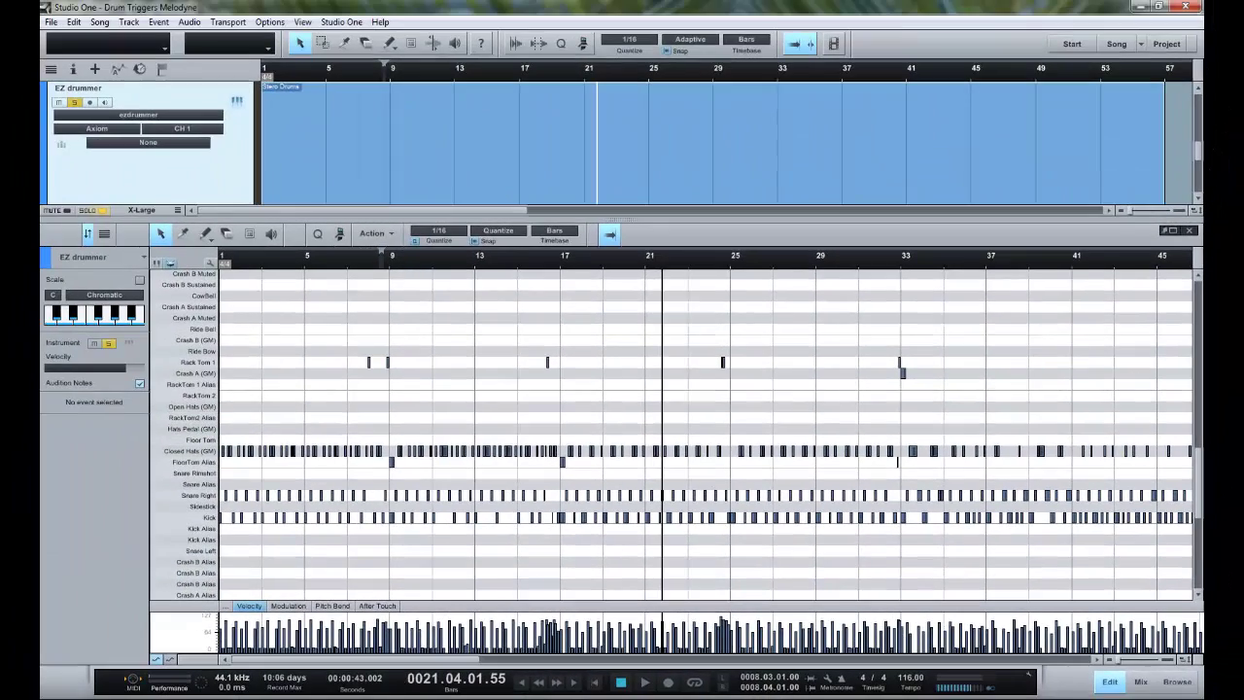
click(1188, 230)
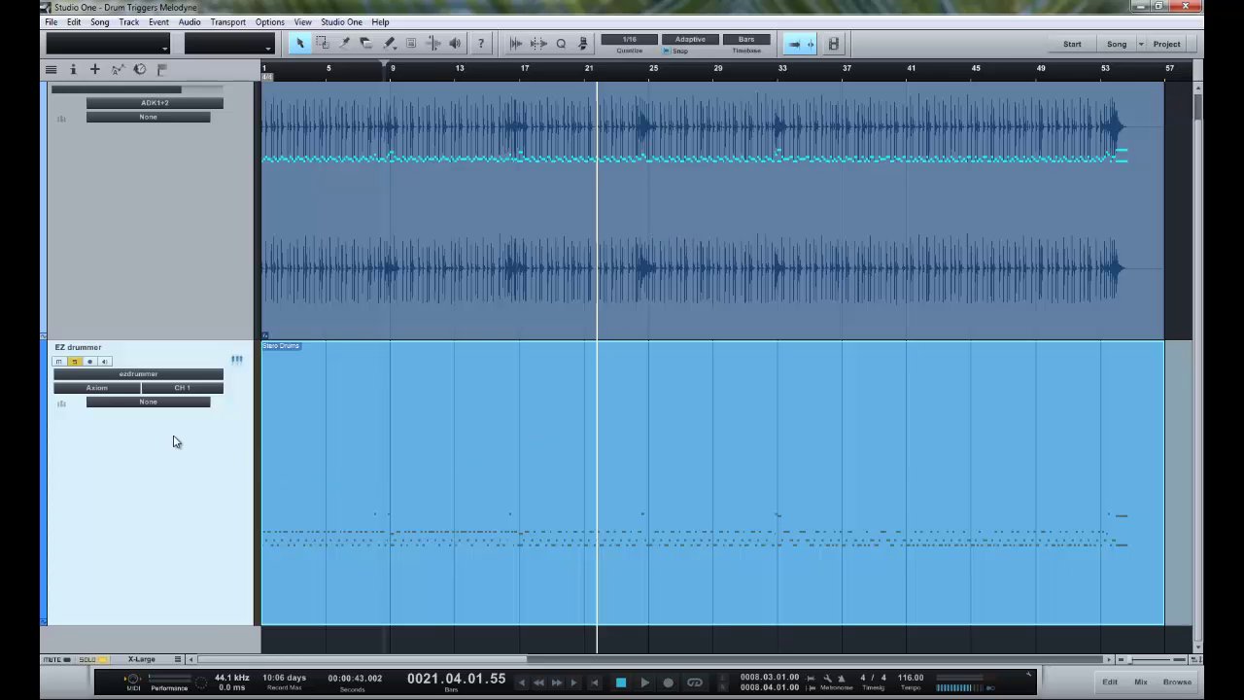
Resume playback and compare the original with the replaced drums by soloing Stereo Mix Drums and switching the solo back to EZ drummer.
key(space)
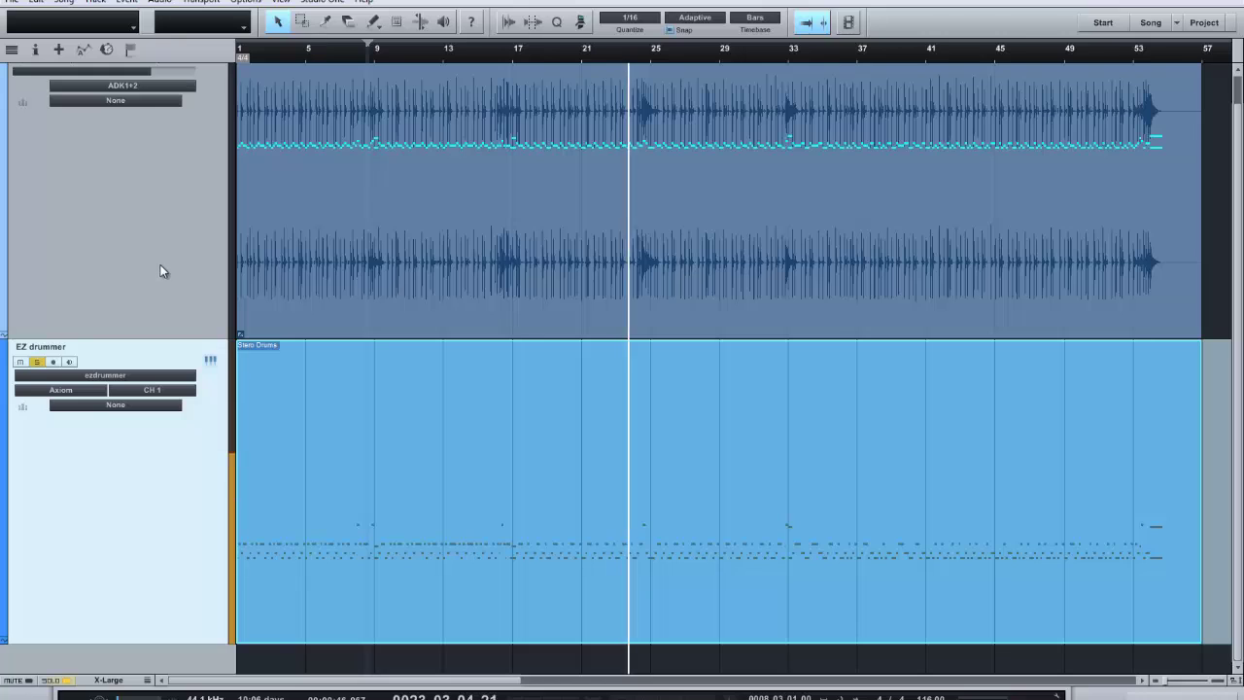
scroll(161, 280, up, 1)
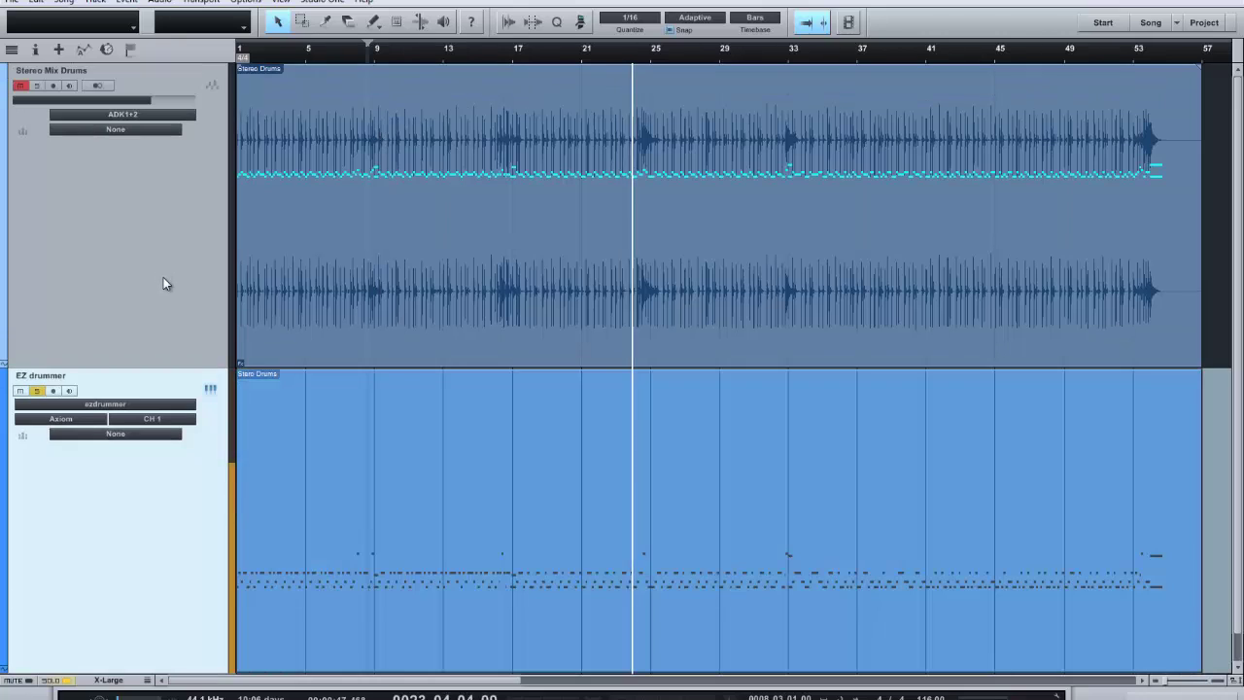
click(39, 88)
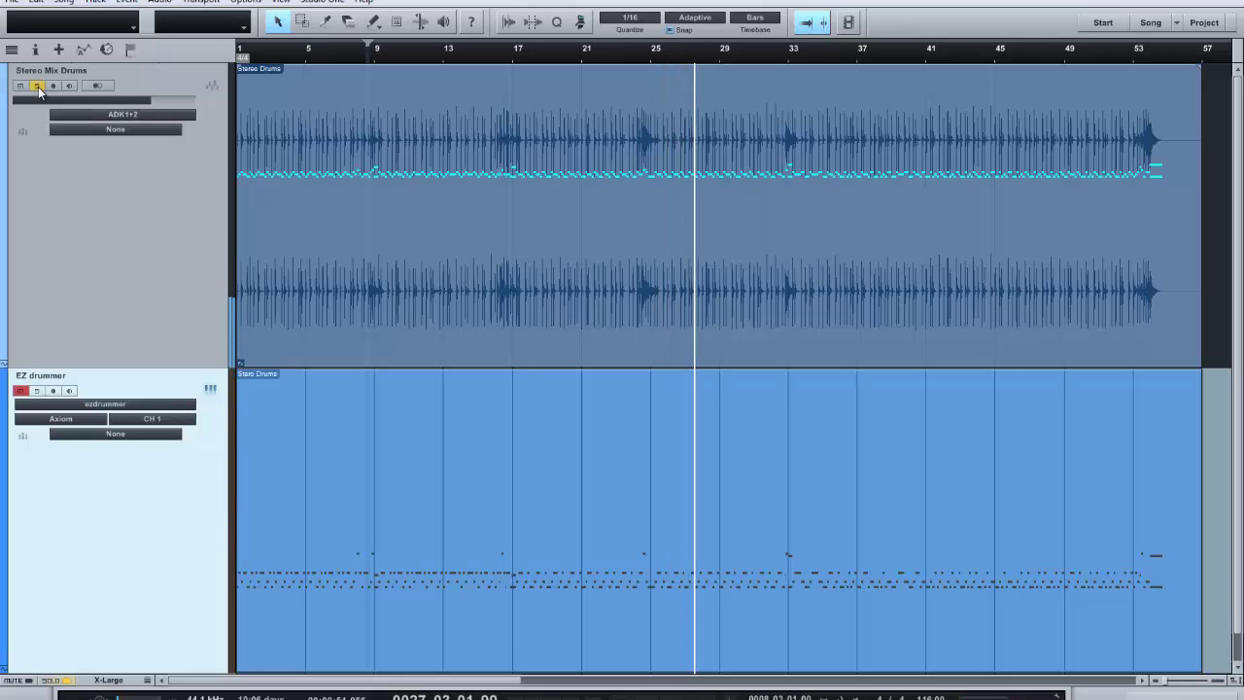
click(38, 390)
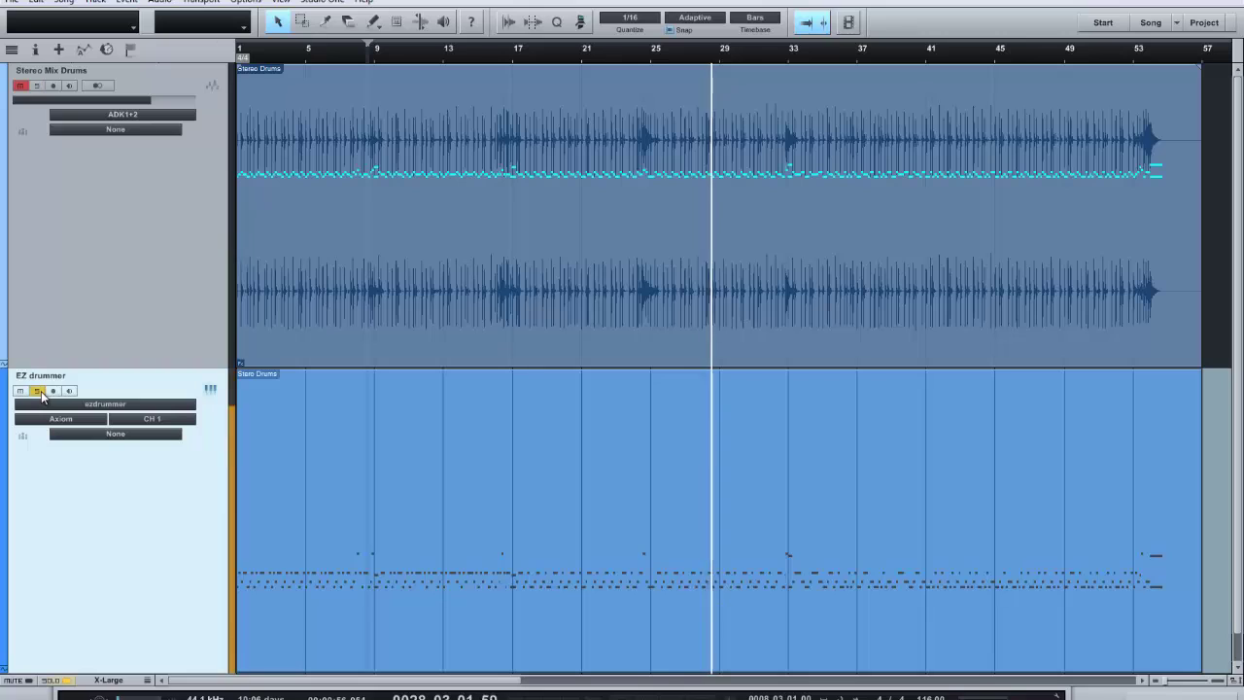